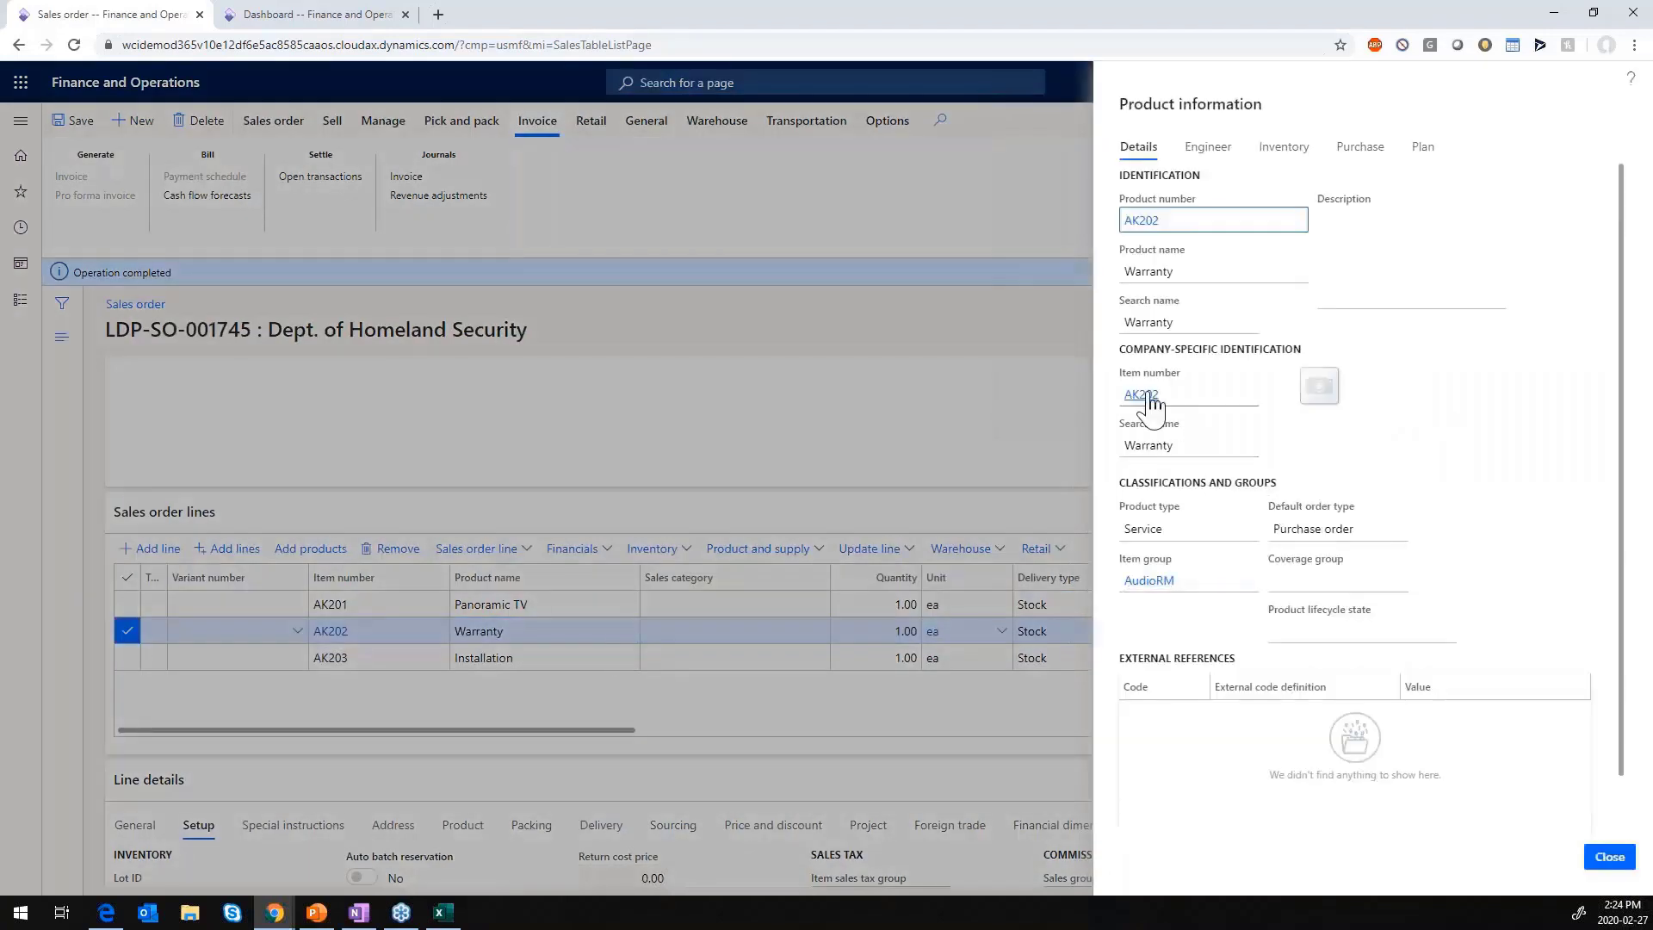
Set the revenue type of released product AK202 Warranty to Nonessential, save it, and return to the sales order lines
{"action": "left_click", "coordinate": [1138, 395]}
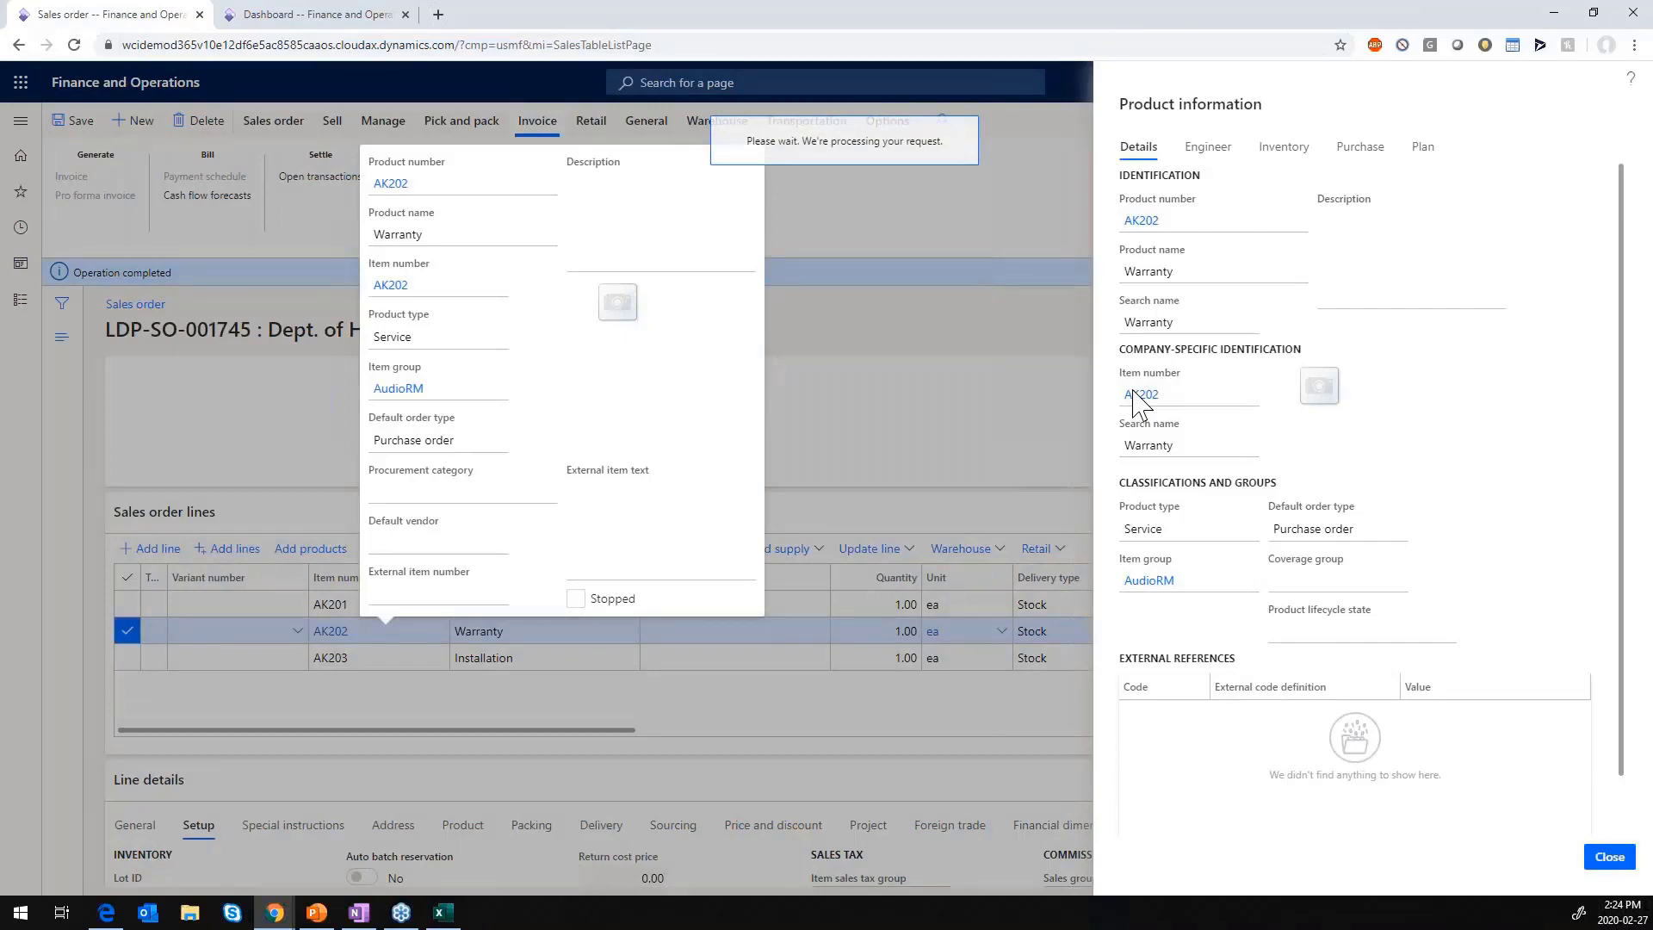
{"action": "scroll", "coordinate": [738, 694], "scroll_direction": "down", "scroll_amount": 15}
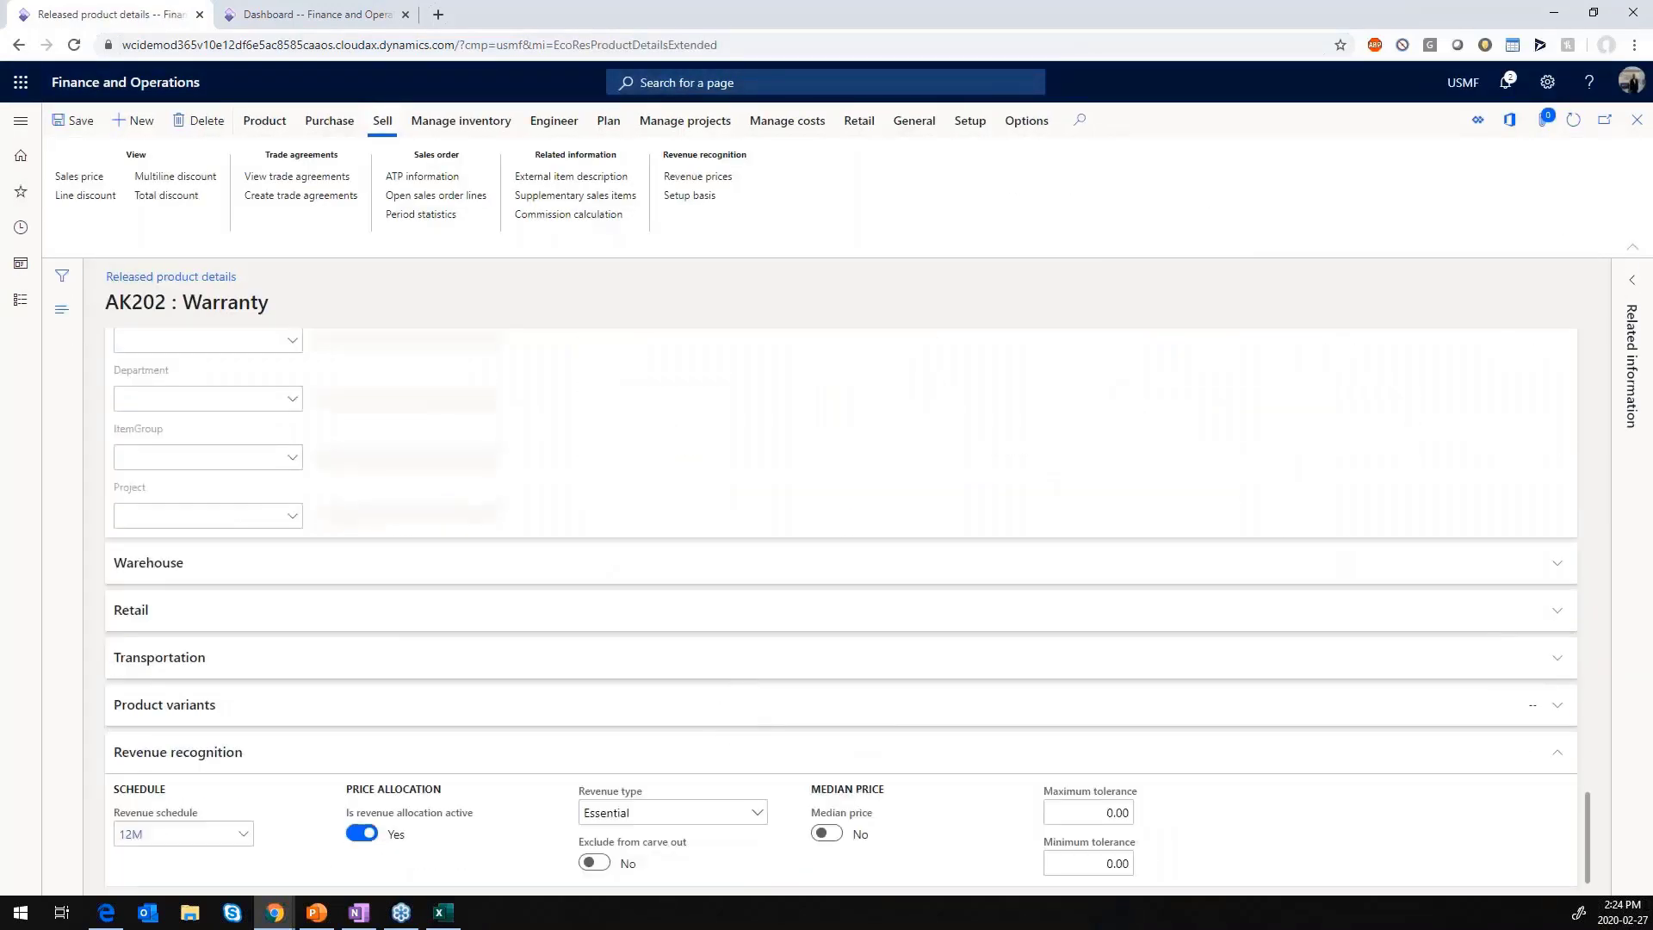
{"action": "left_click", "coordinate": [758, 825]}
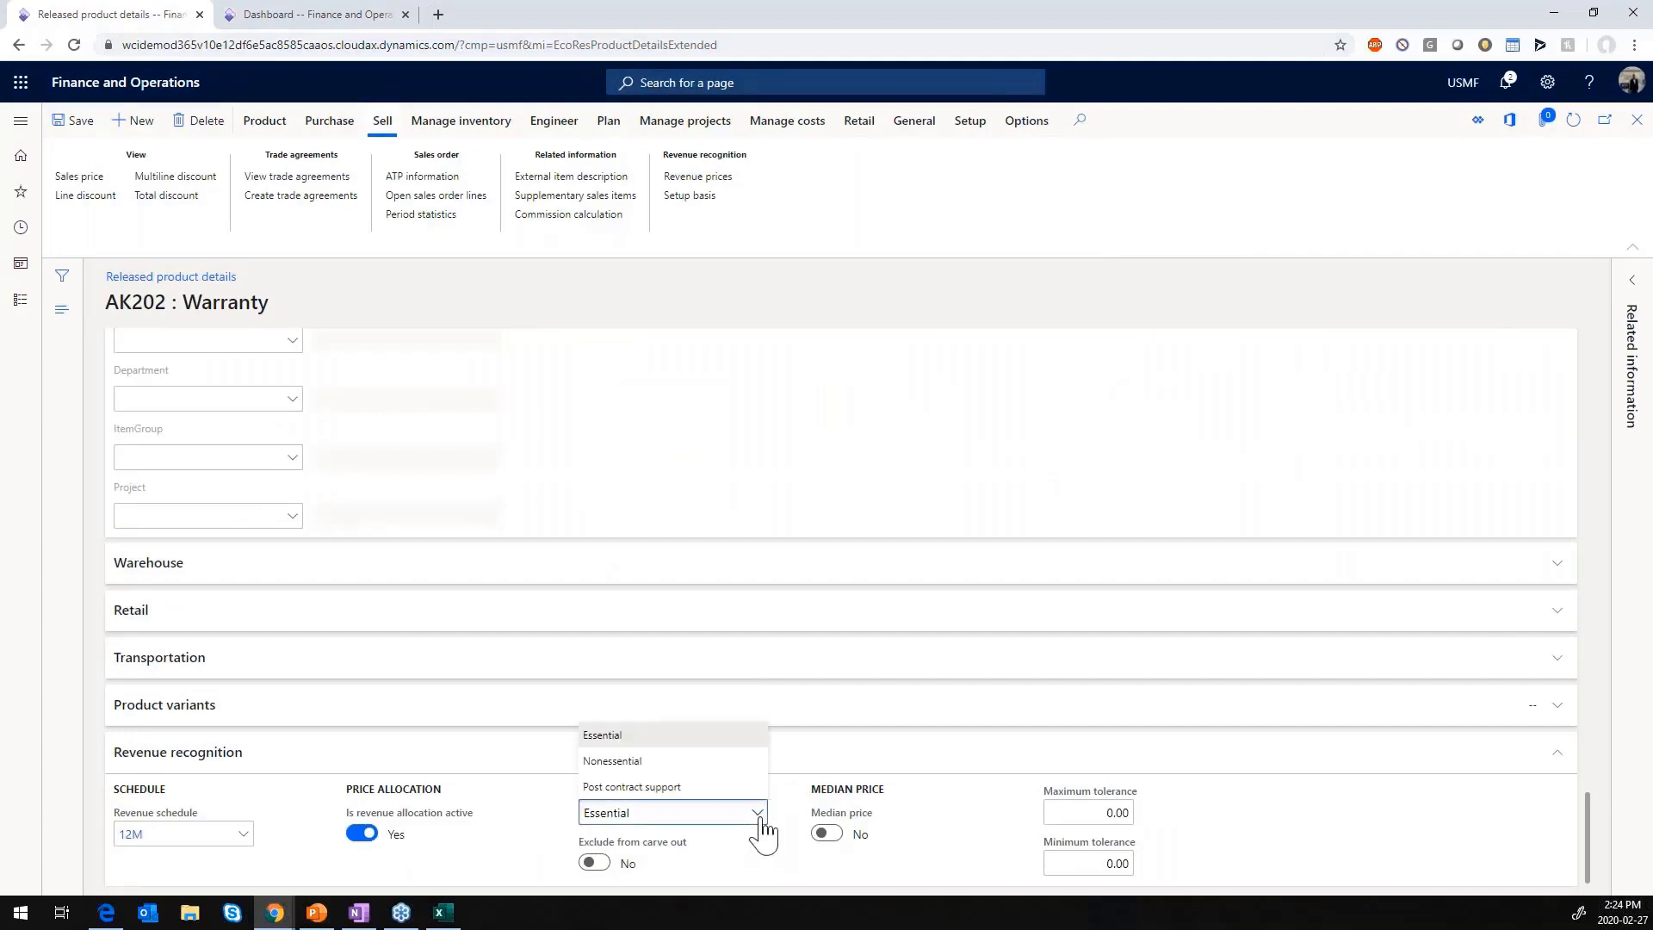
{"action": "left_click", "coordinate": [693, 763]}
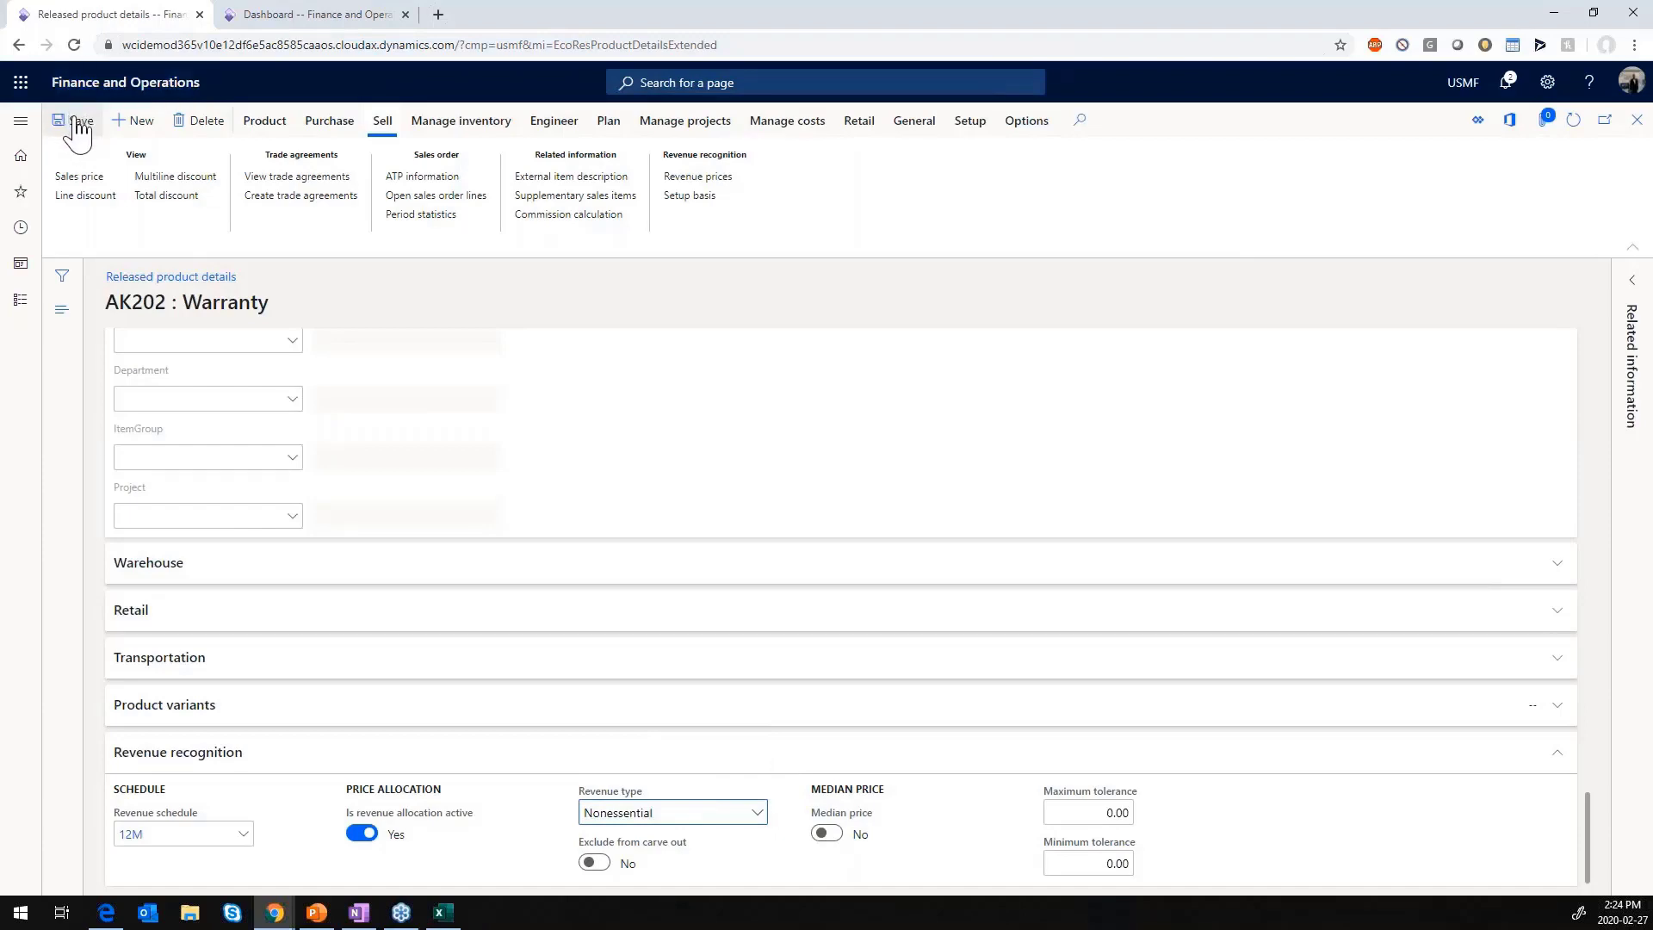
{"action": "left_click", "coordinate": [1636, 122]}
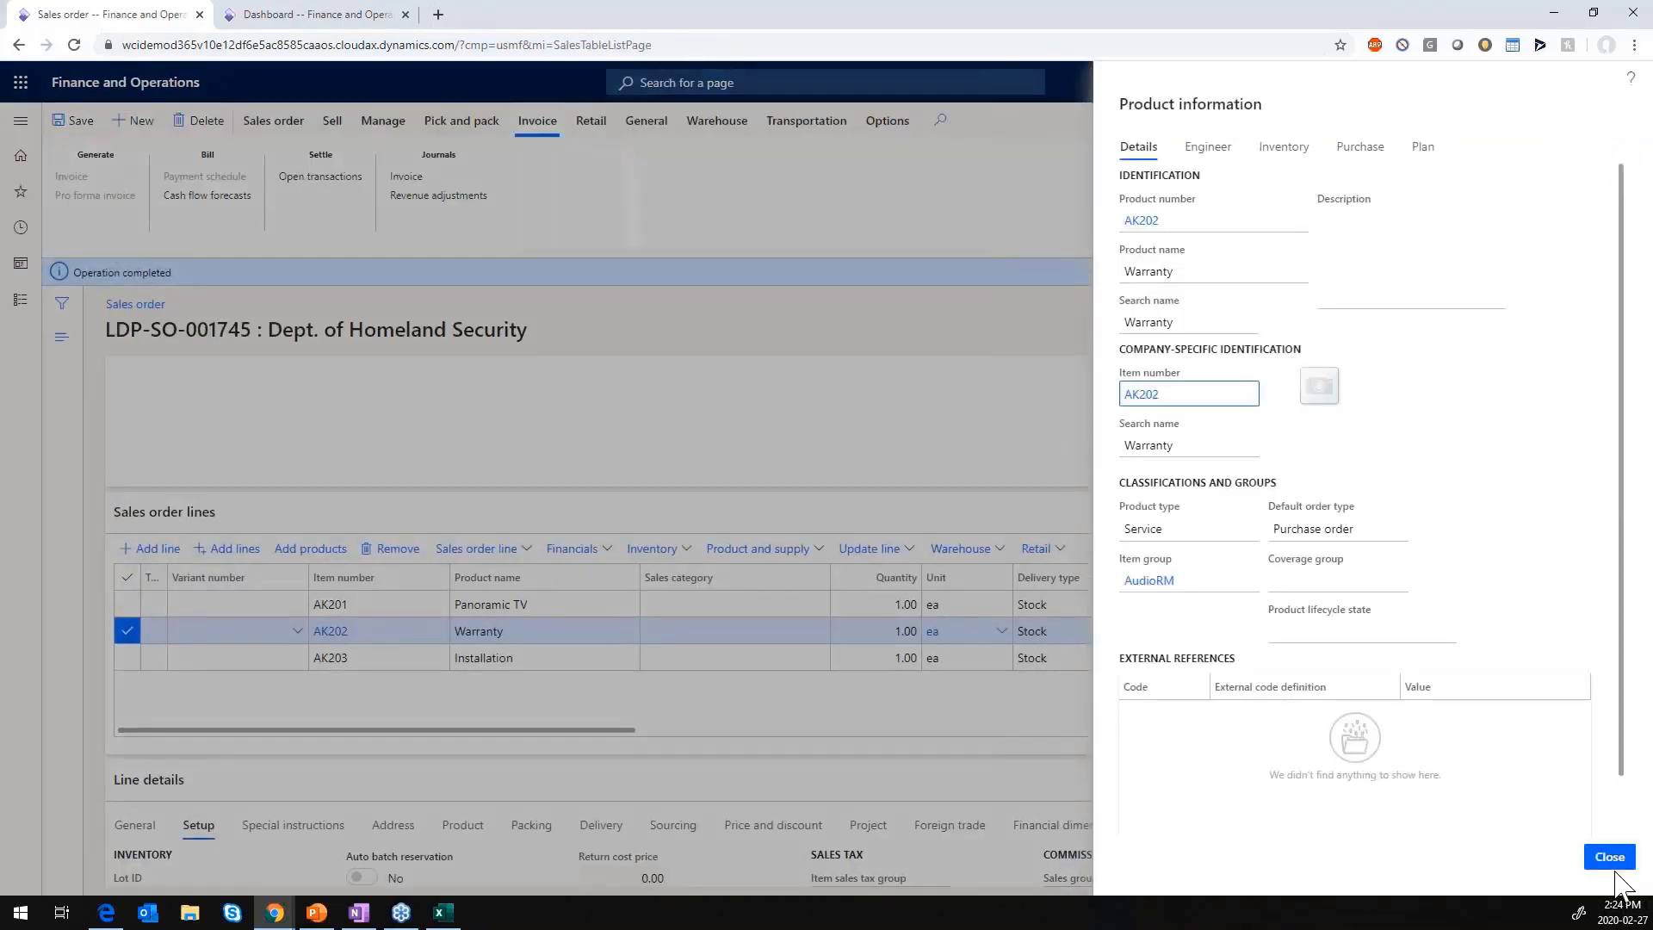
{"action": "left_click", "coordinate": [1609, 857]}
Open the released product details of AK203 Installation from its order line and set its revenue type to Nonessential
{"action": "left_click", "coordinate": [476, 661]}
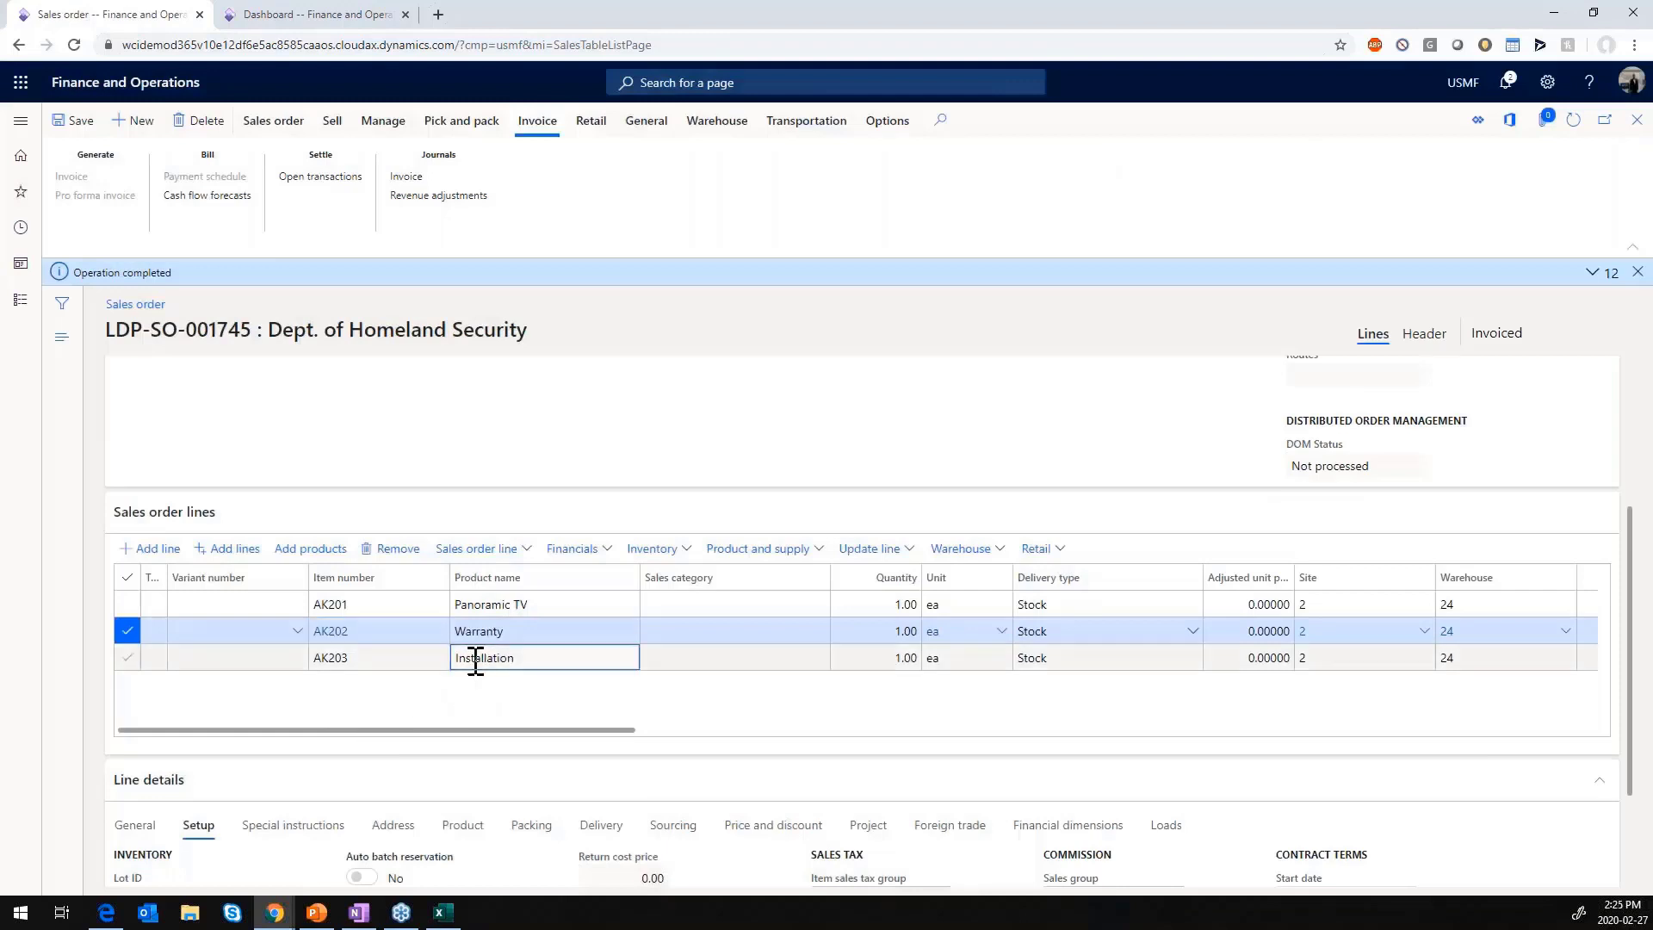
{"action": "left_click", "coordinate": [333, 660]}
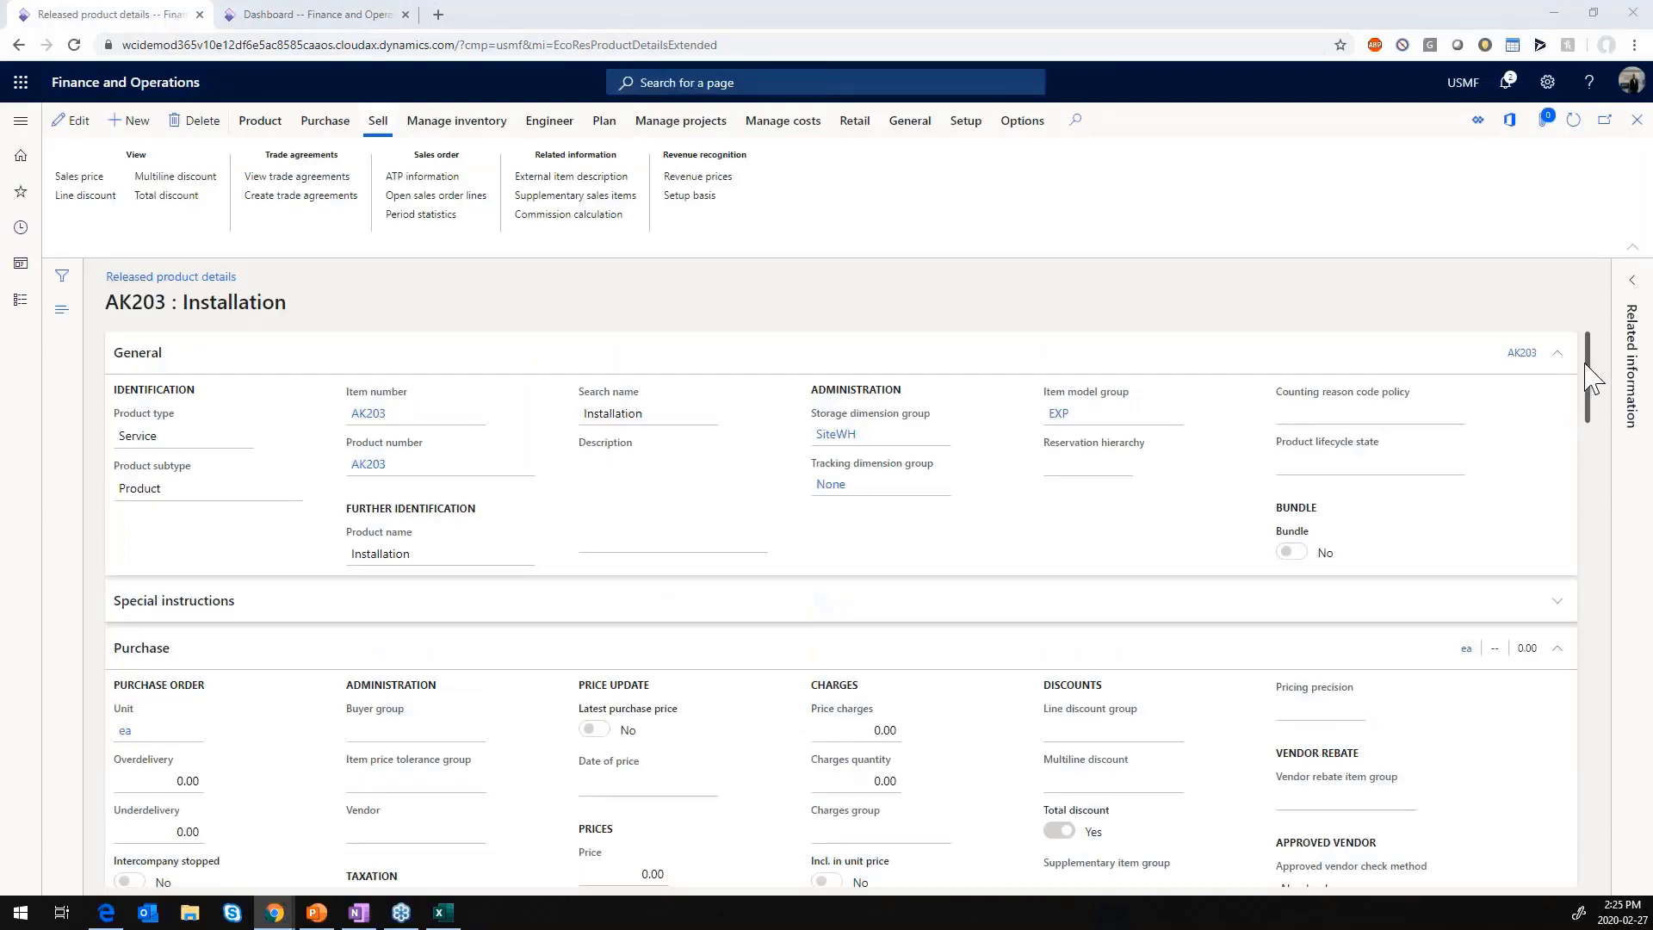
{"action": "scroll", "coordinate": [1591, 456], "scroll_direction": "down", "scroll_amount": 2}
{"action": "left_click_drag", "start_coordinate": [1592, 456], "coordinate": [1593, 844]}
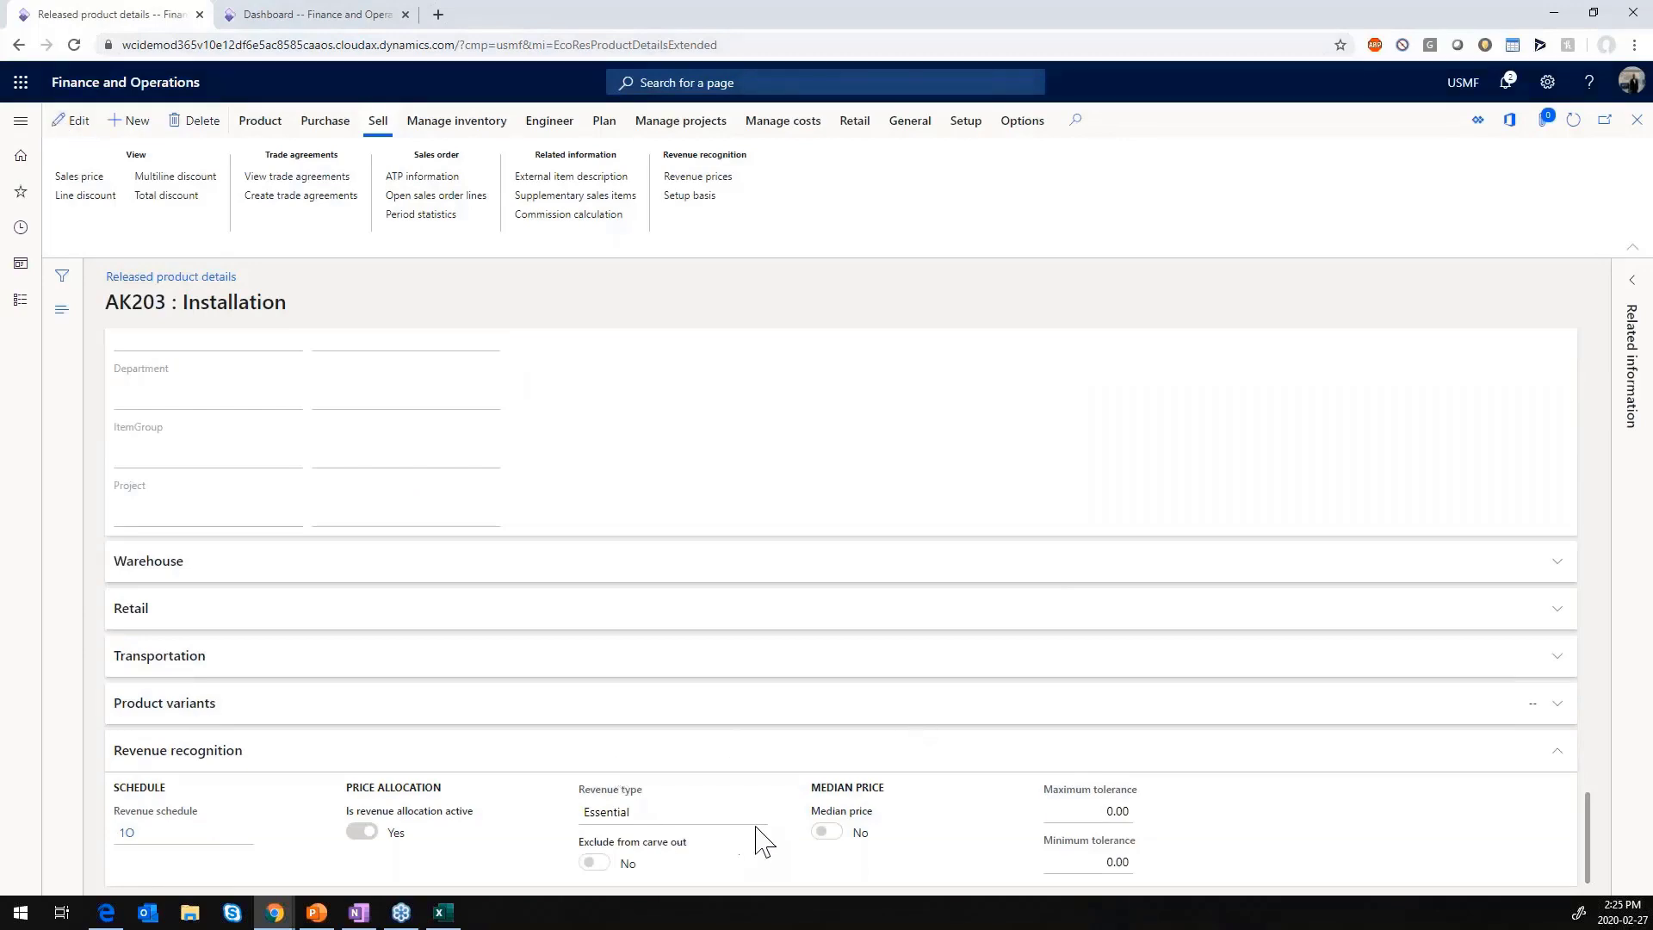
{"action": "scroll", "coordinate": [771, 783], "scroll_direction": "down", "scroll_amount": 20}
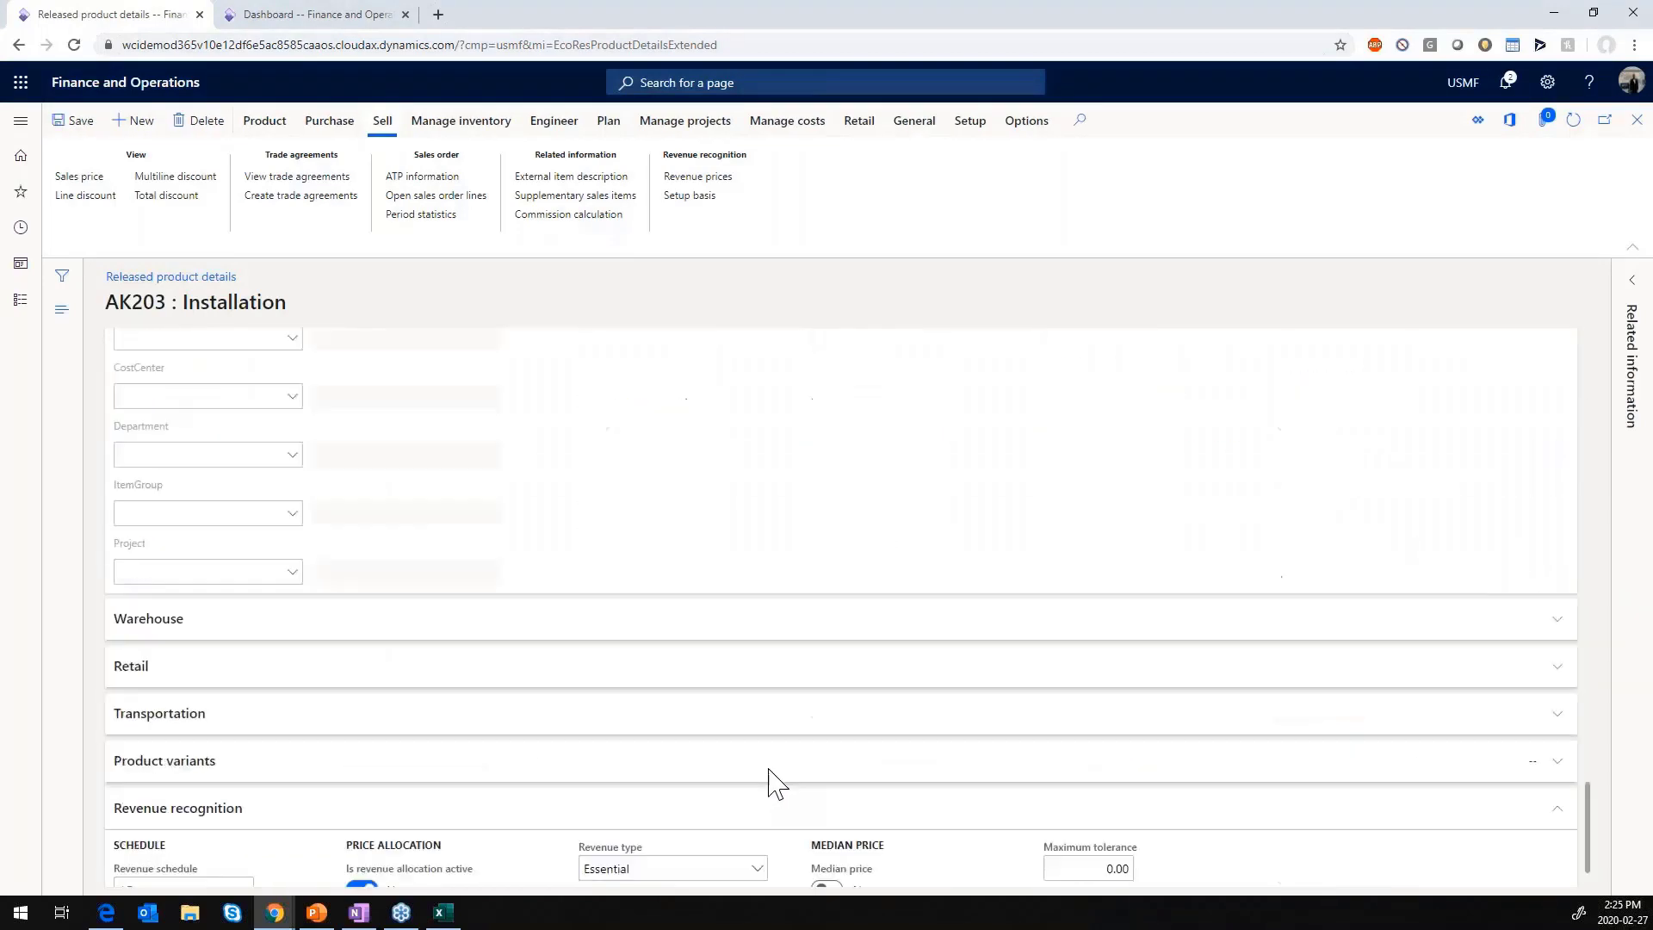
{"action": "left_click", "coordinate": [752, 807]}
{"action": "left_click", "coordinate": [603, 760]}
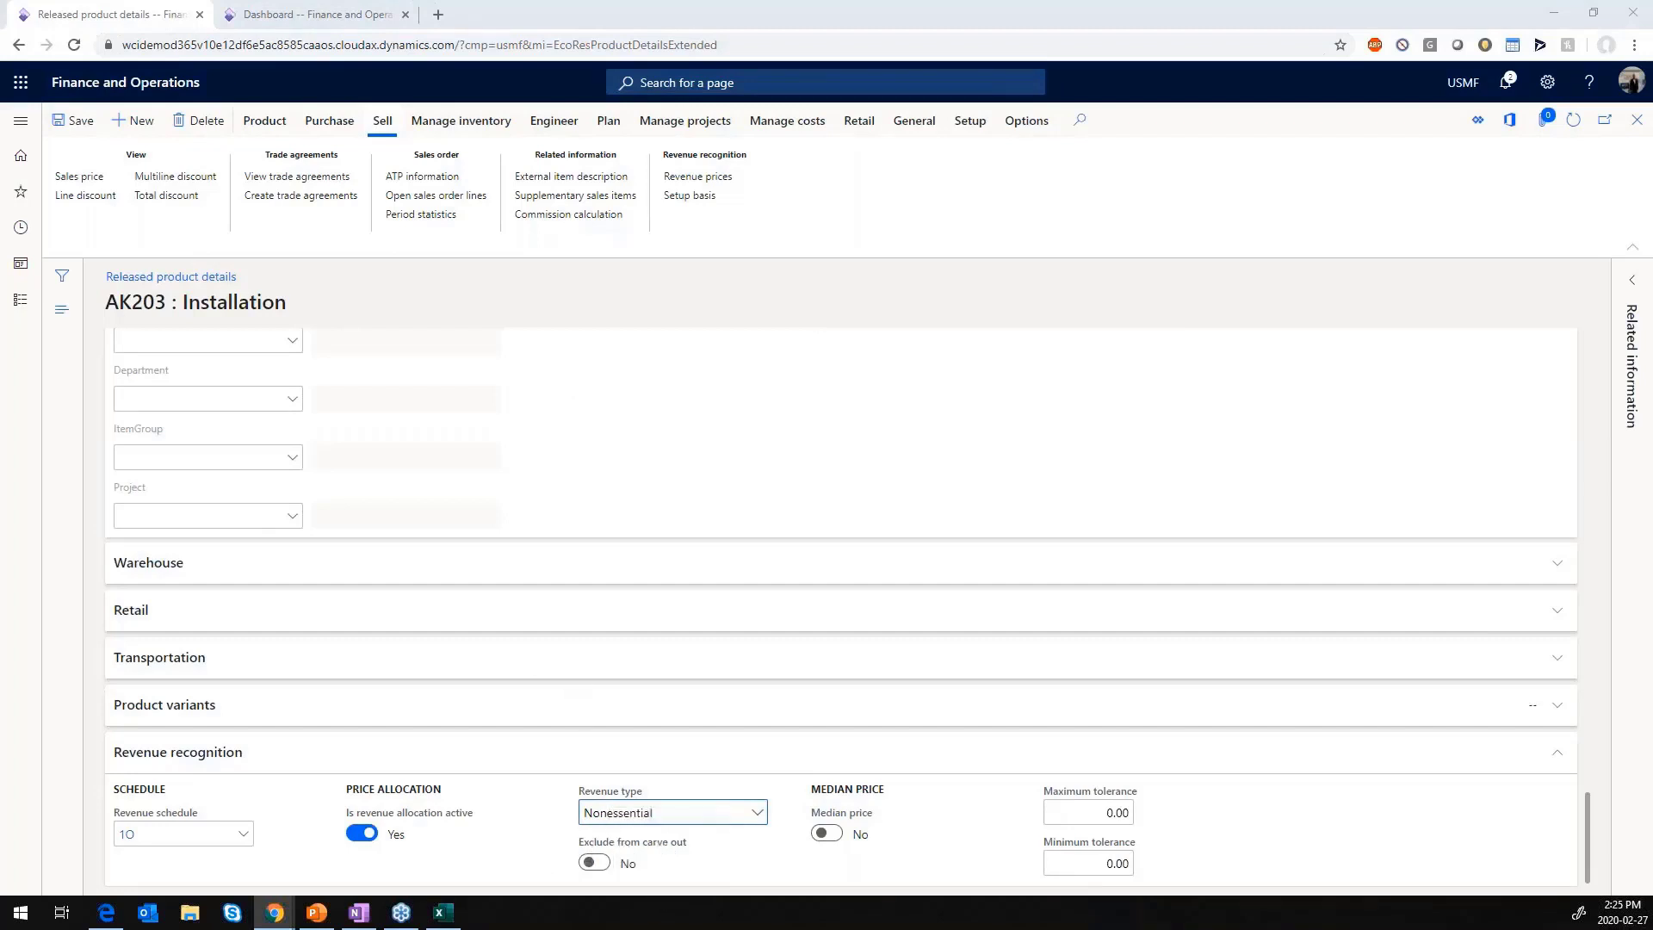
Exclude AK203 Installation from carve out, save the product, and return to the sales order
{"action": "left_click", "coordinate": [608, 869]}
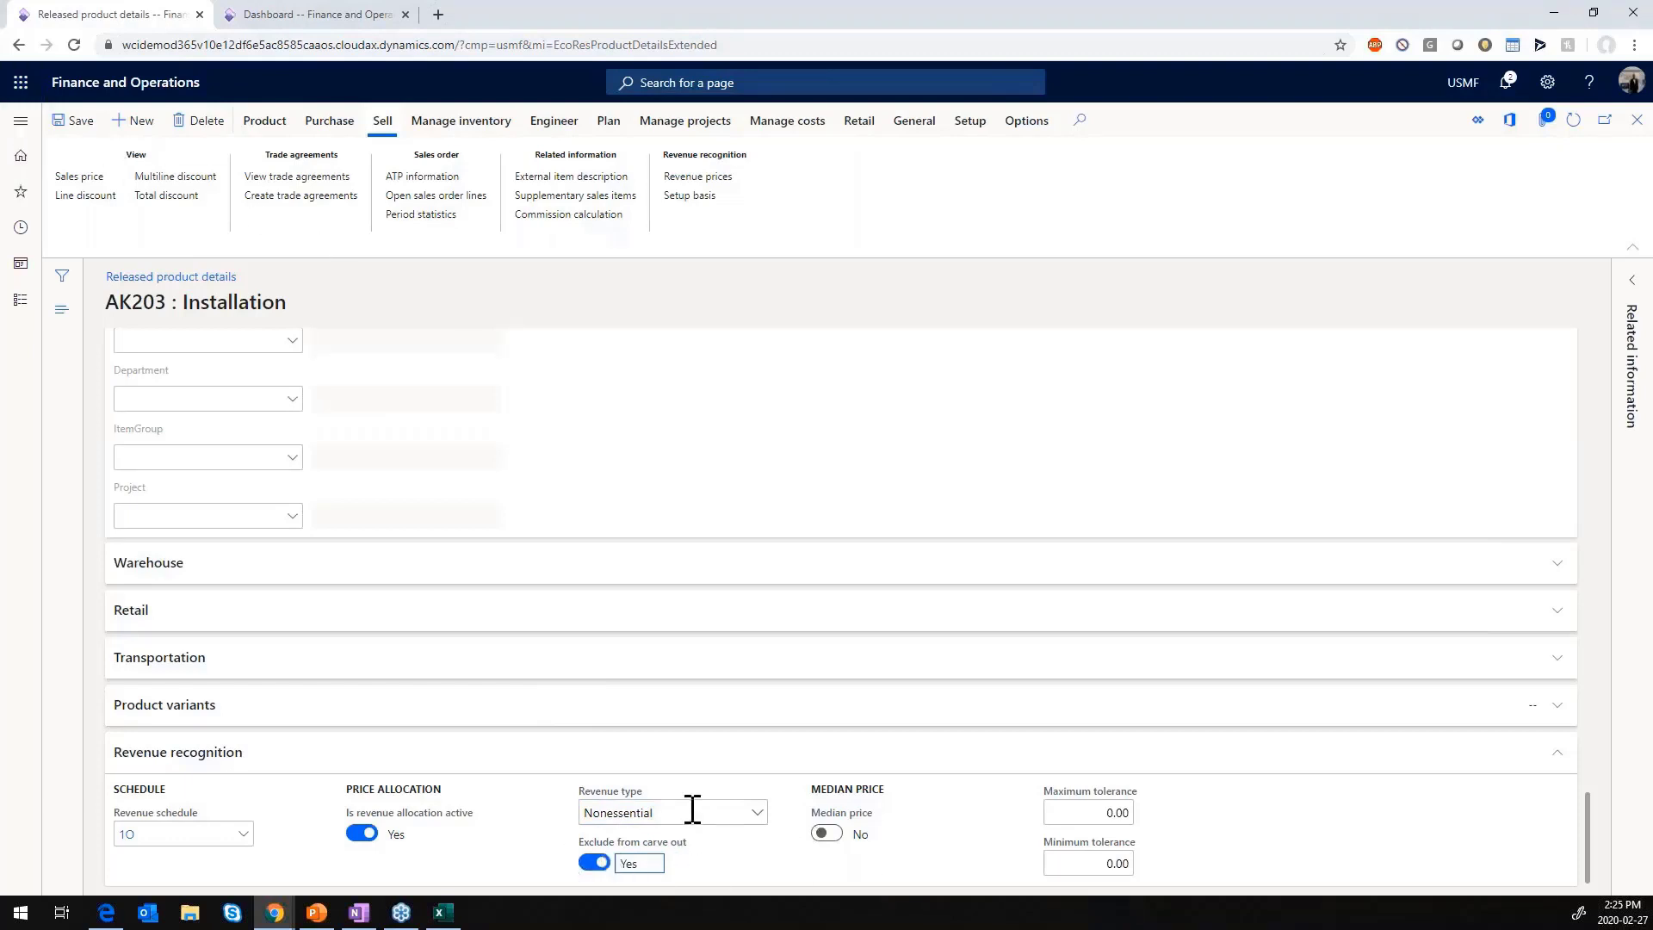
{"action": "left_click", "coordinate": [76, 122]}
{"action": "left_click", "coordinate": [1637, 121]}
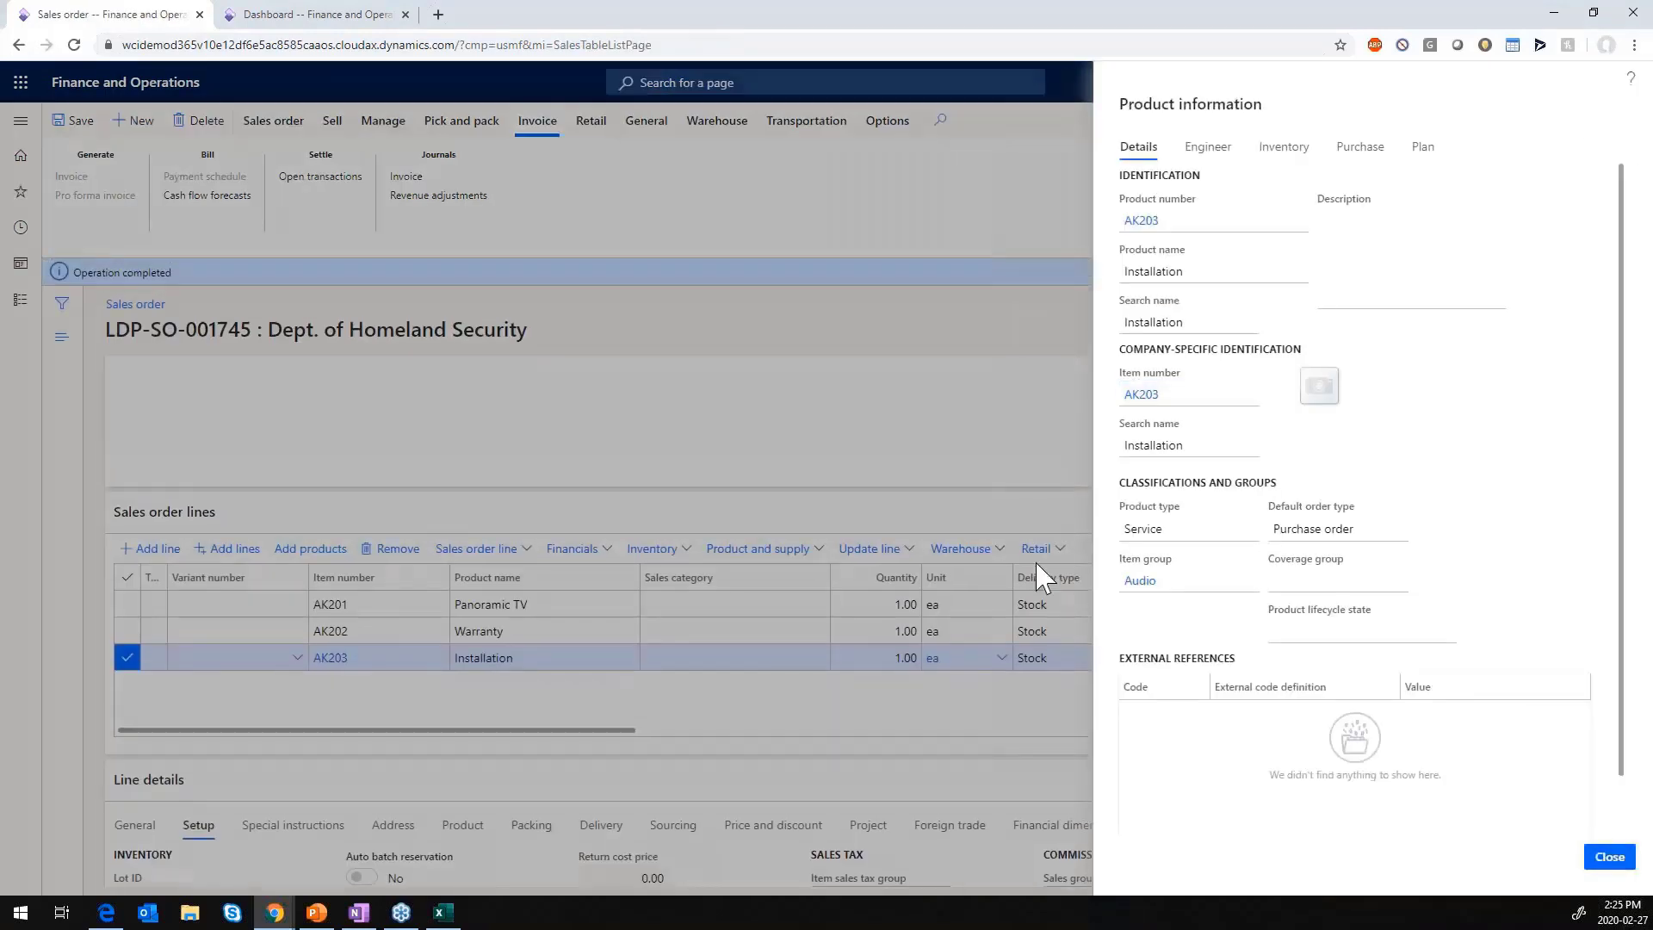
{"action": "left_click", "coordinate": [1037, 564]}
Create a new sales order for the Dept. of Homeland Security customer account, keeping the default site and warehouse
{"action": "left_click", "coordinate": [131, 126]}
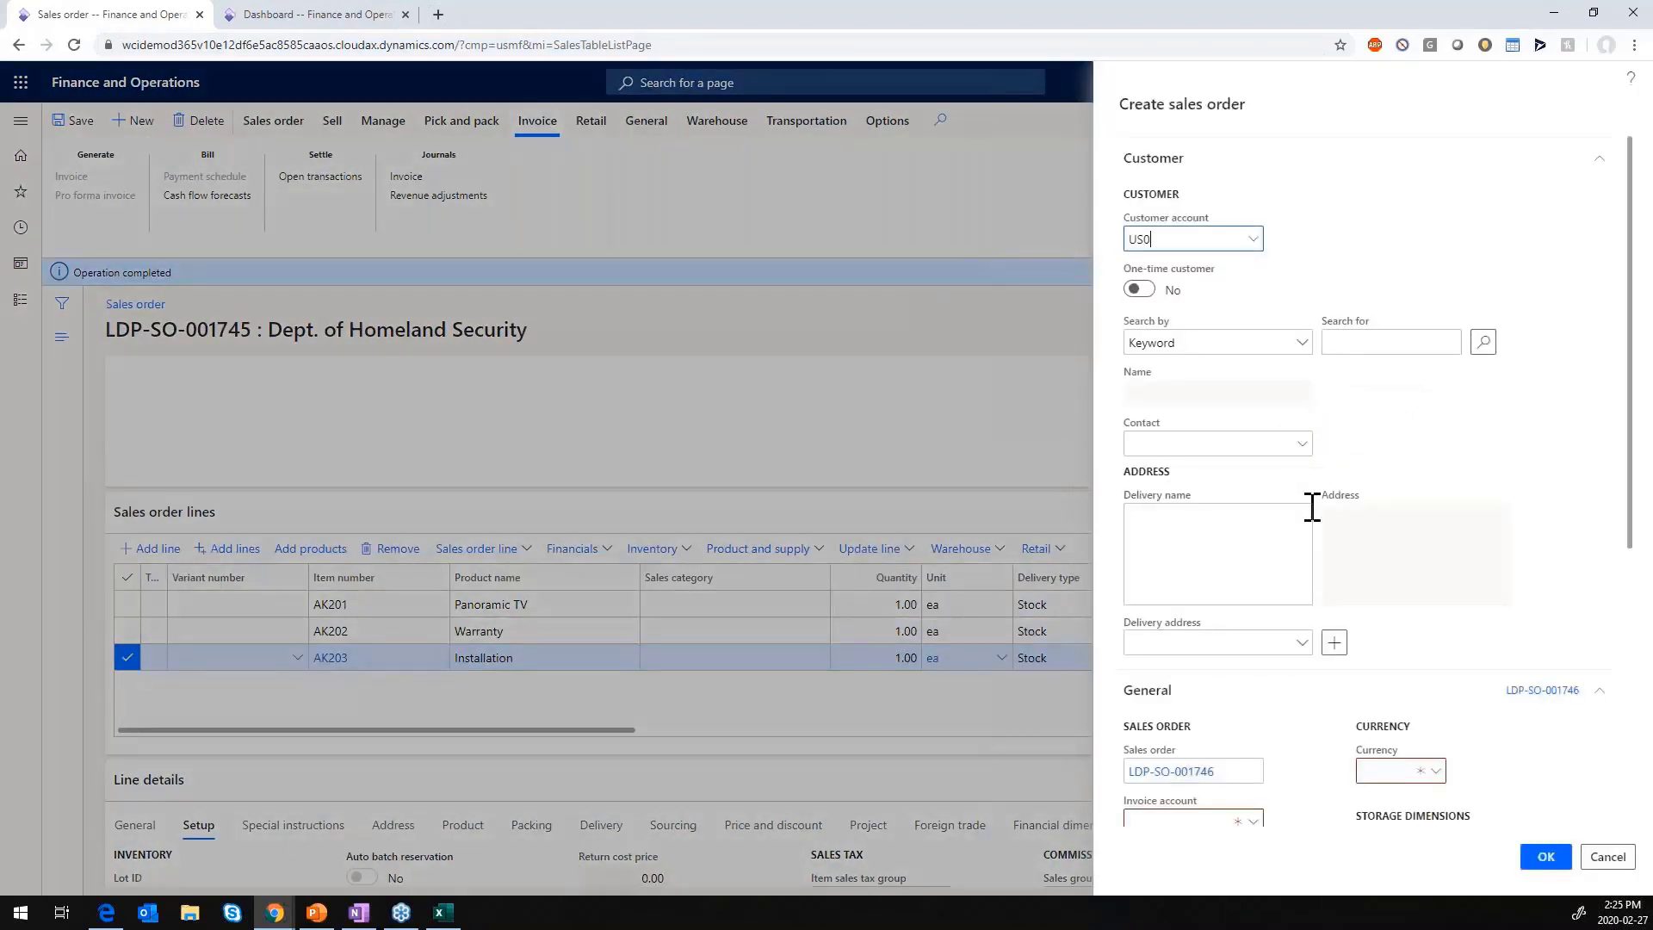
{"action": "key", "text": "Tab"}
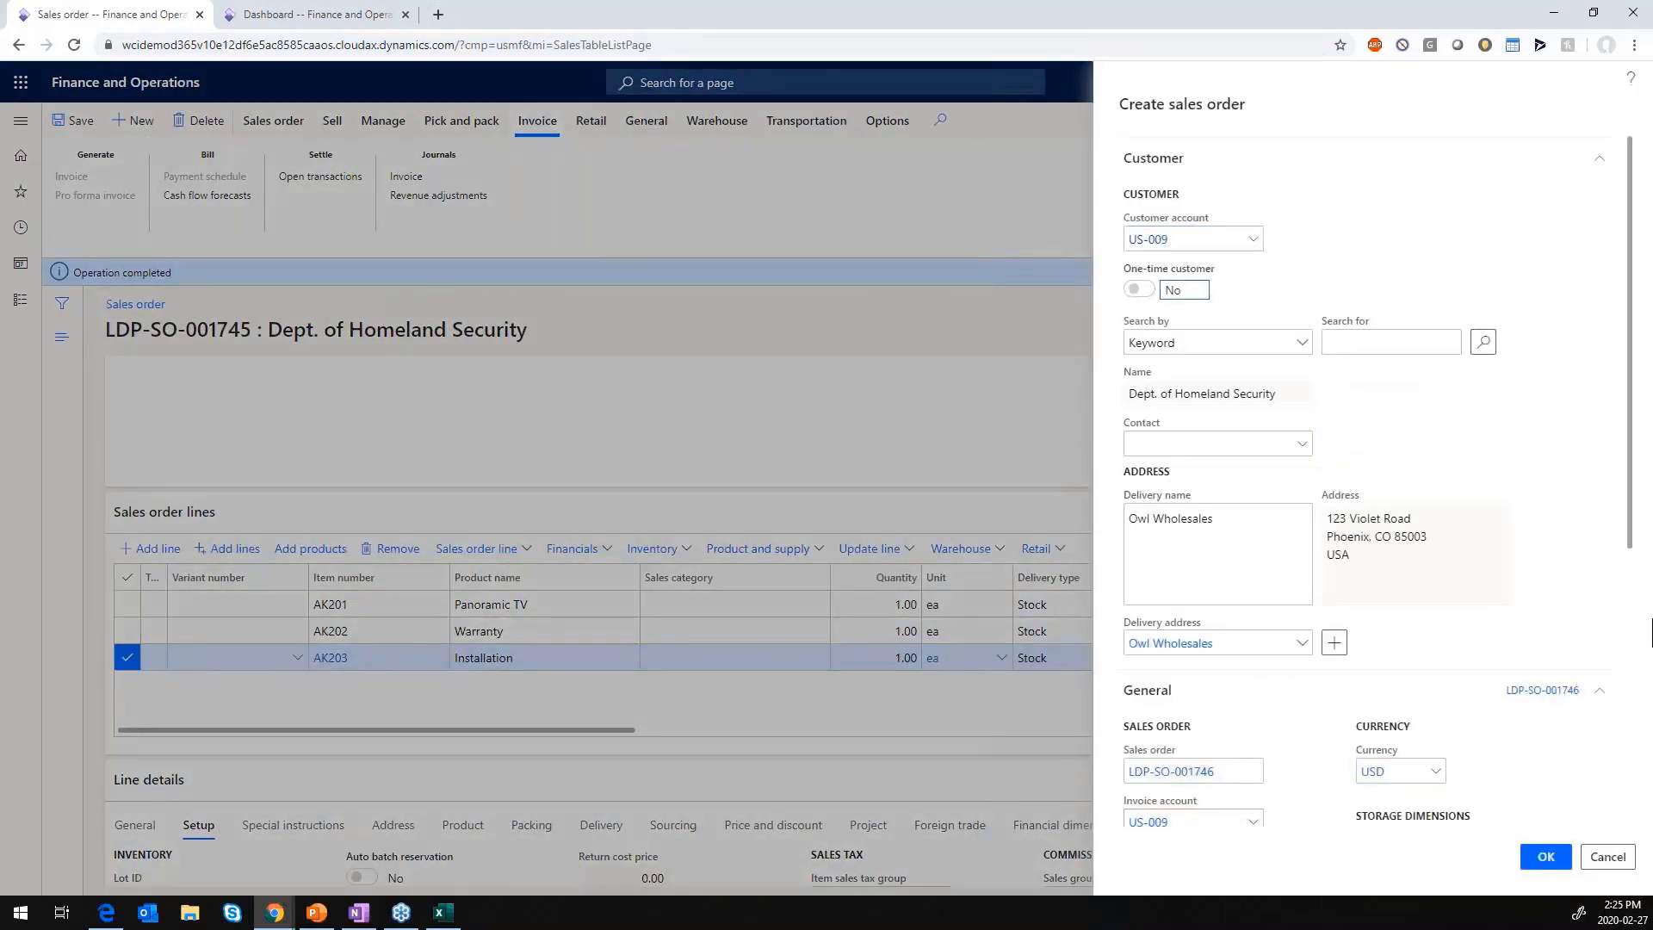
{"action": "scroll", "coordinate": [1478, 650], "scroll_direction": "down", "scroll_amount": 5}
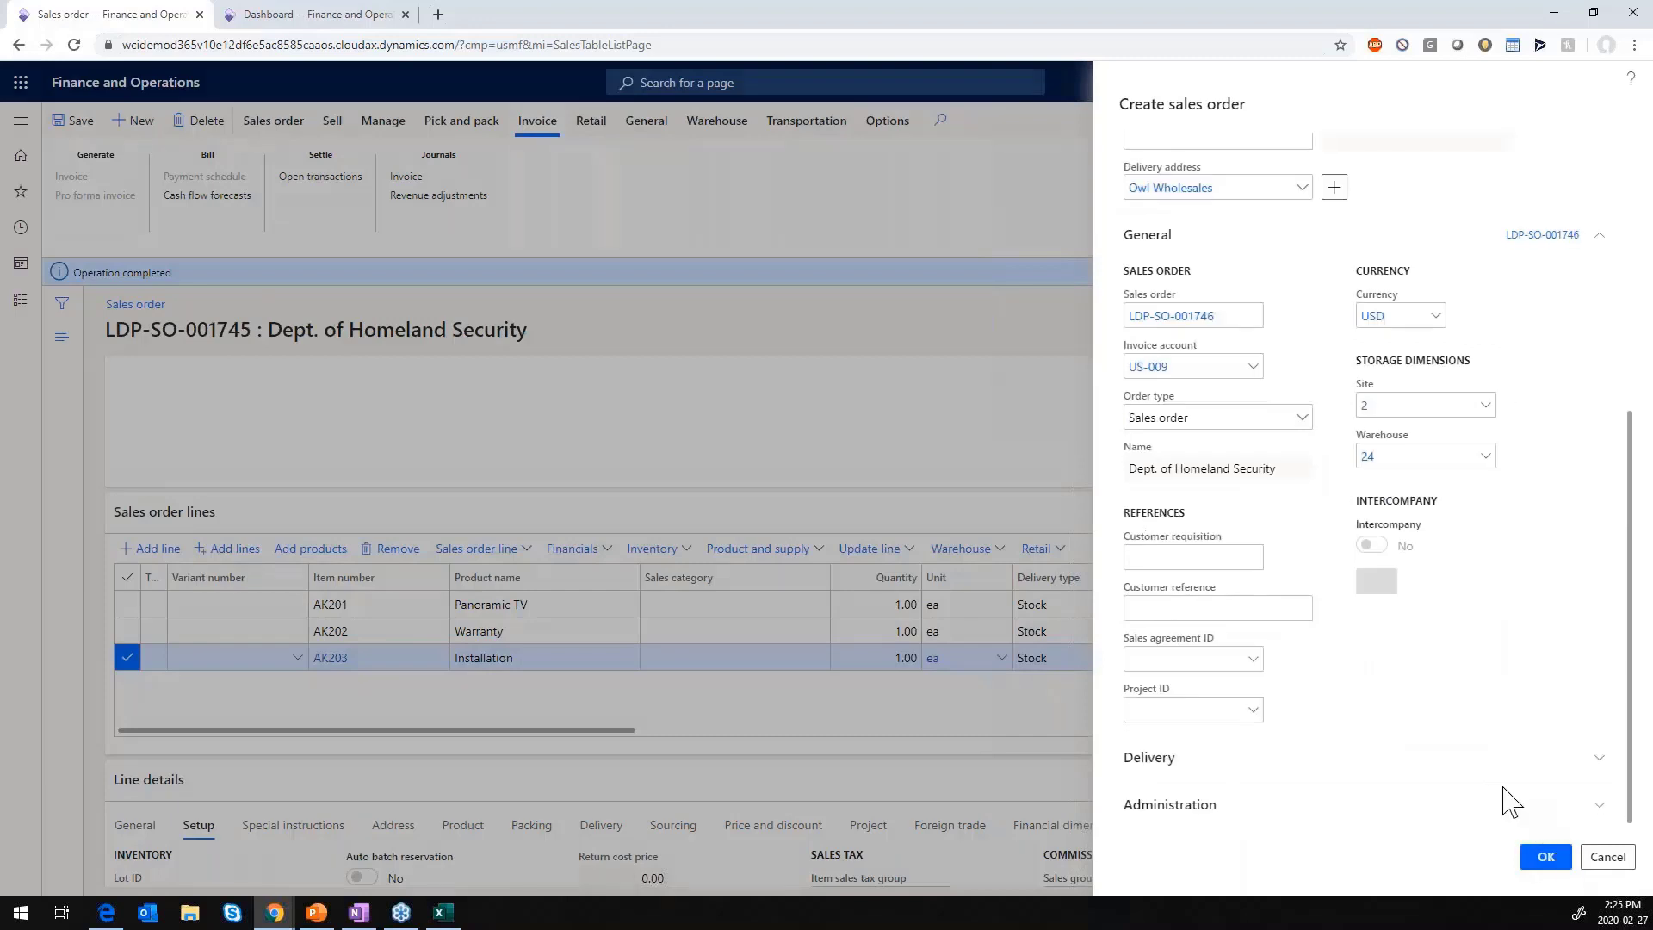
Add order lines for items AK201, AK202 and AK203 to the new sales order and save it
{"action": "type", "text": "AK201"}
{"action": "key", "text": "Tab"}
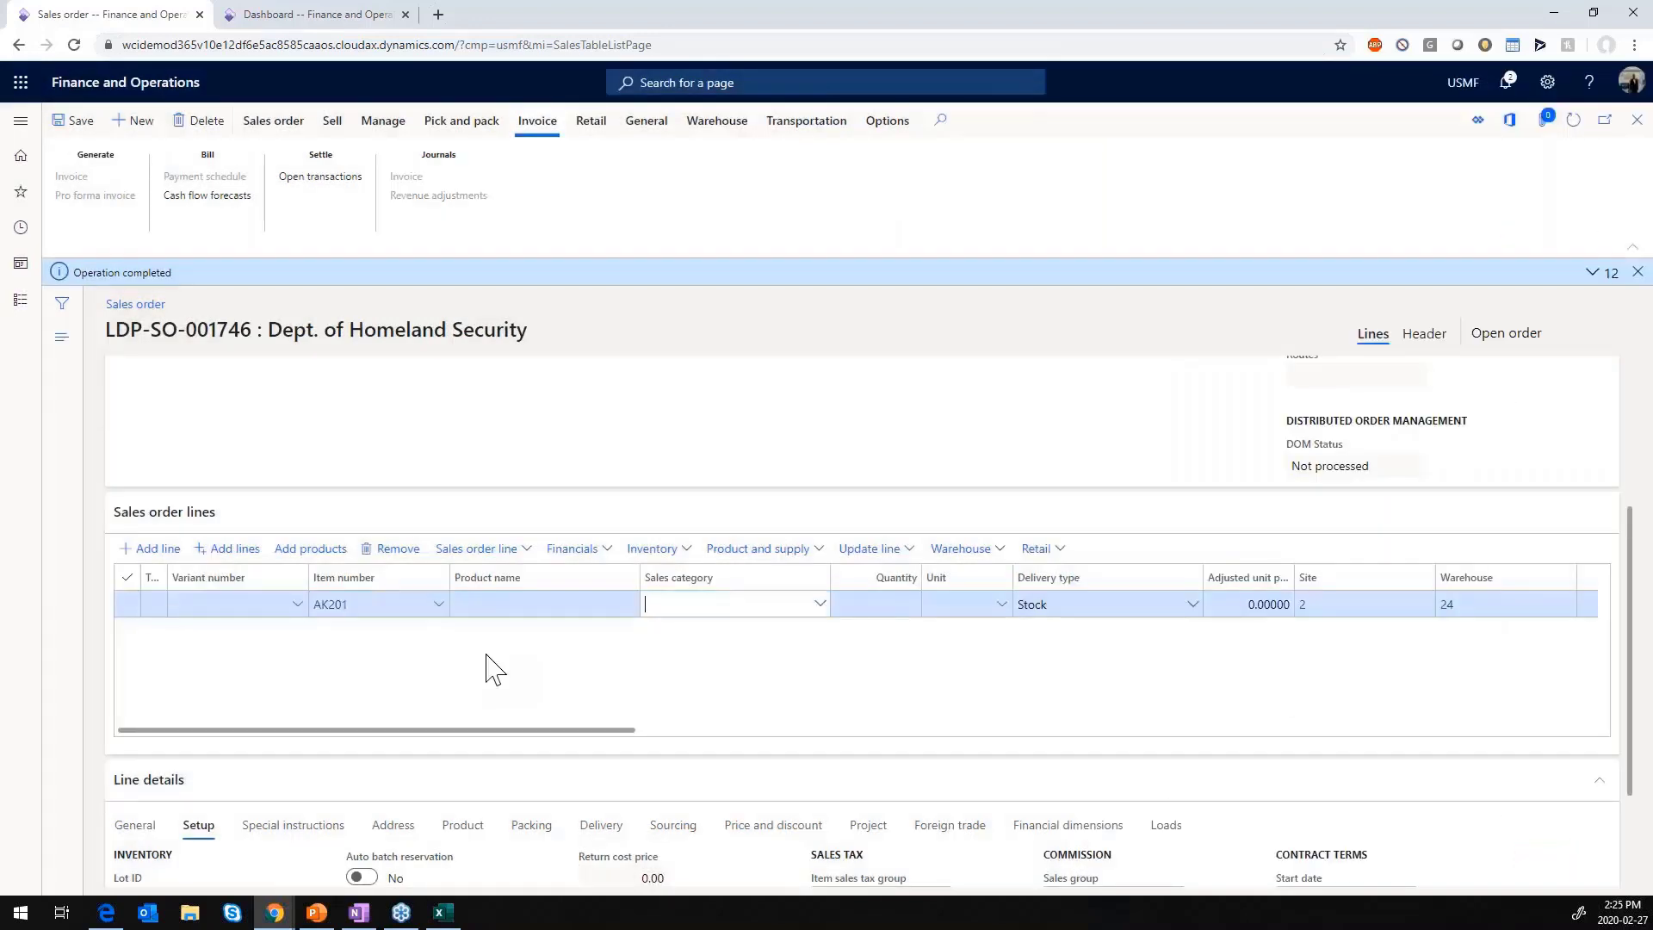
{"action": "key", "text": "alt+n"}
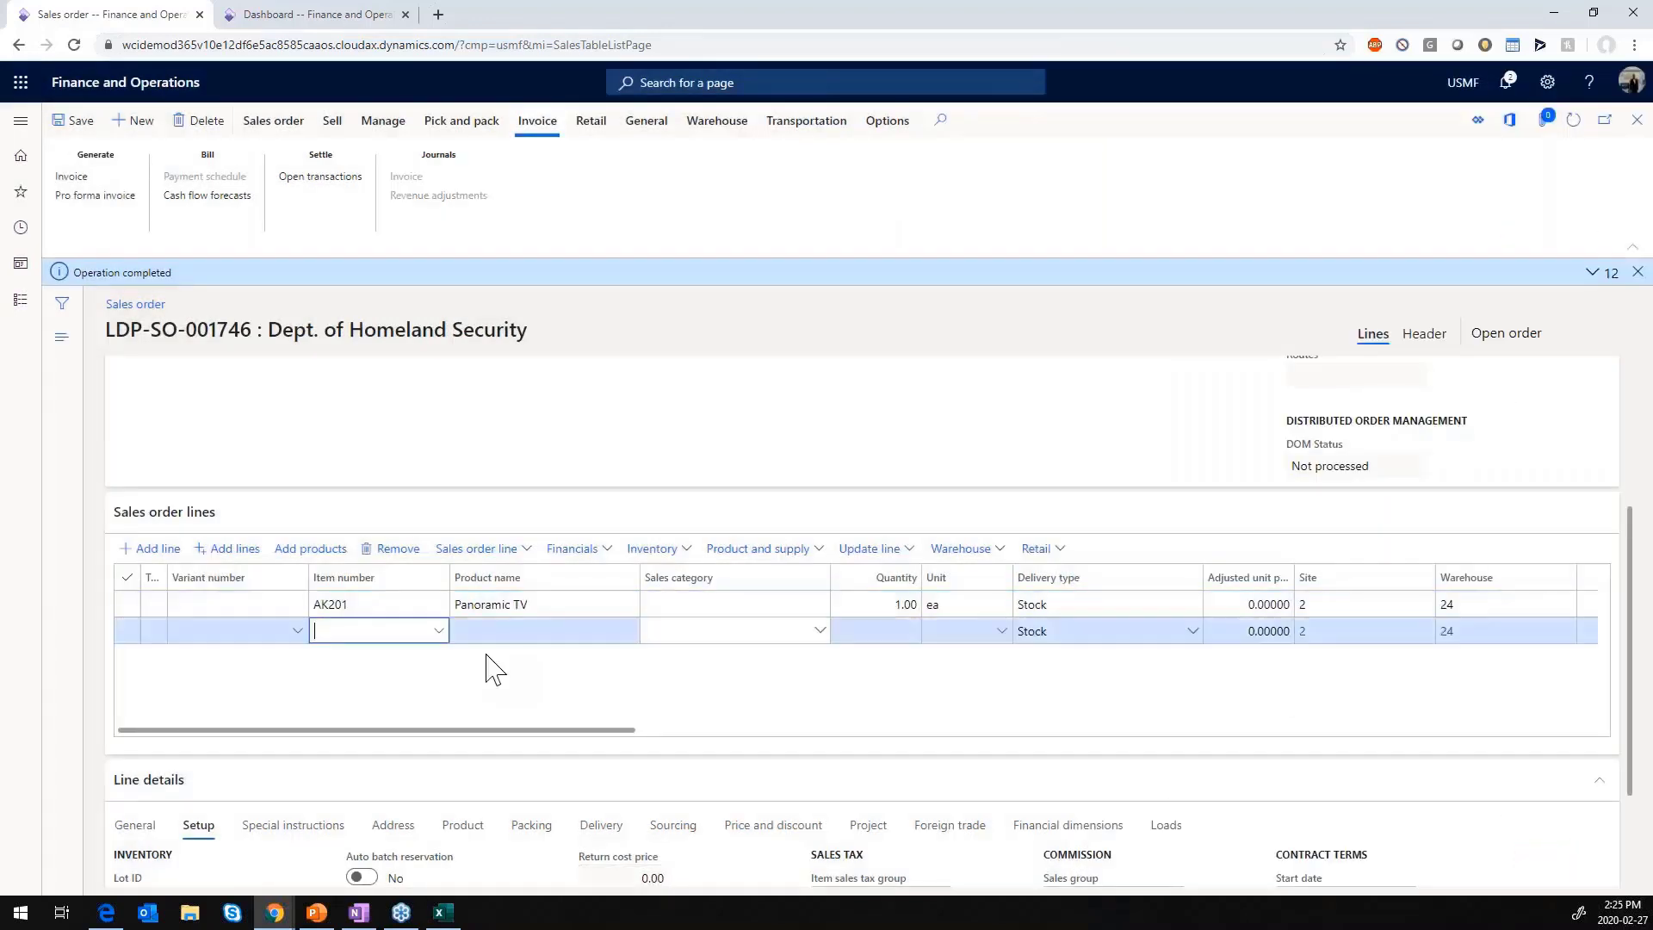
{"action": "type", "text": "AK202"}
{"action": "key", "text": "Tab"}
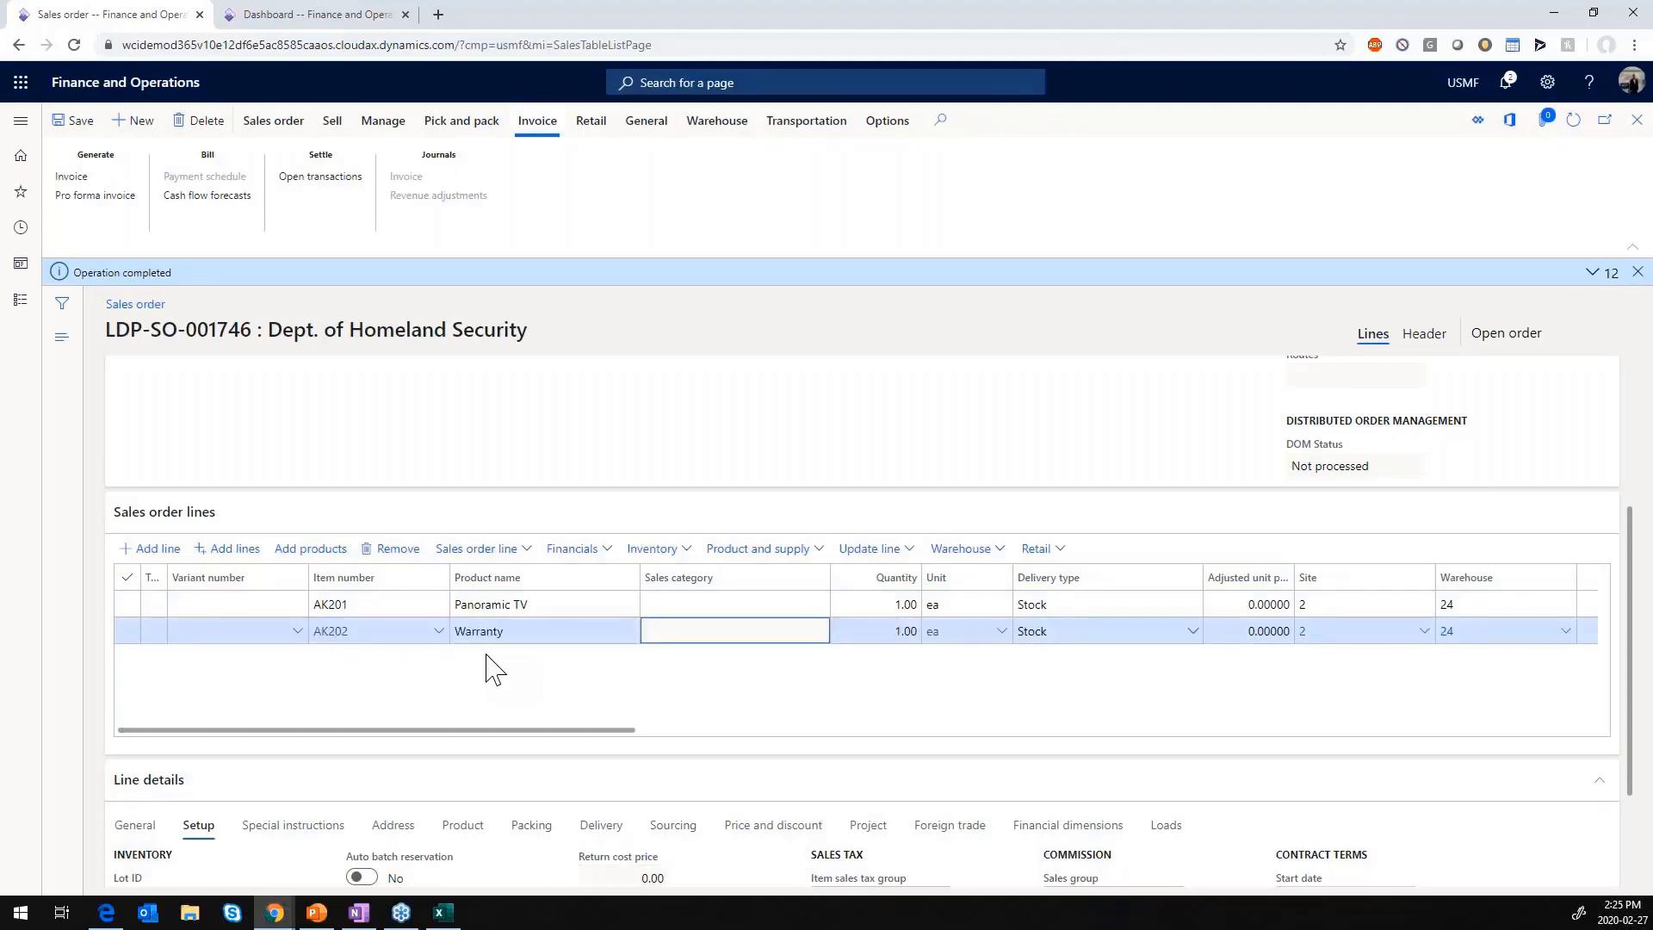
{"action": "key", "text": "alt+n"}
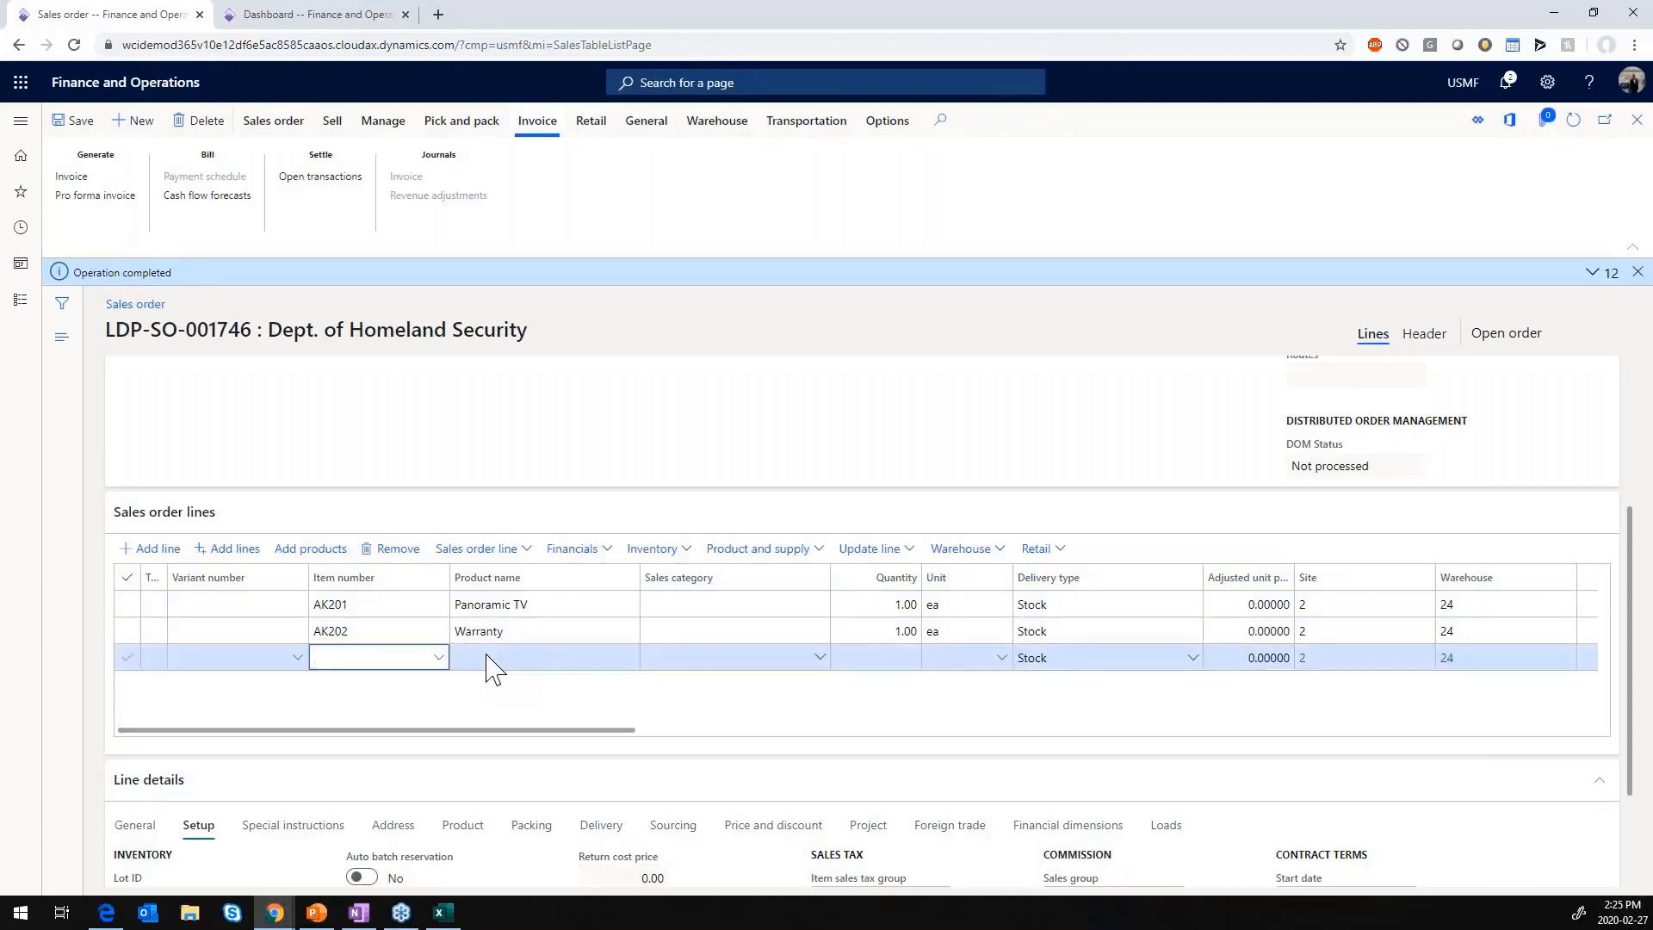
{"action": "type", "text": "AK203"}
{"action": "key", "text": "Tab"}
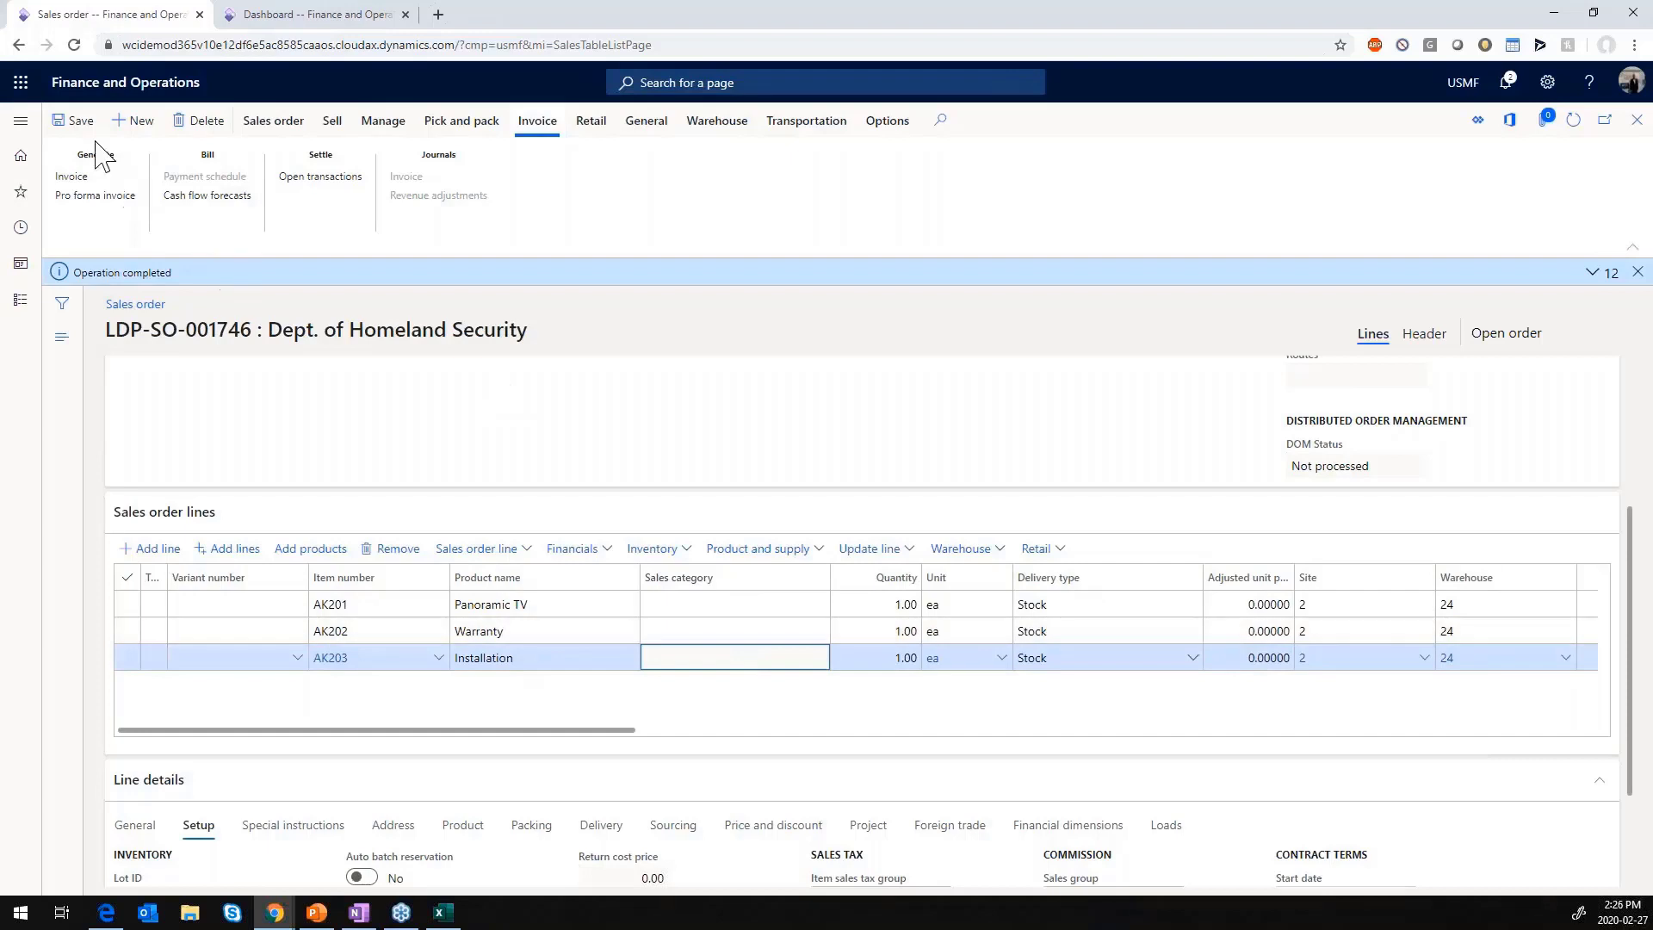
{"action": "left_click", "coordinate": [73, 120]}
Confirm the new sales order, posting the confirmation without printing it
{"action": "left_click", "coordinate": [332, 121]}
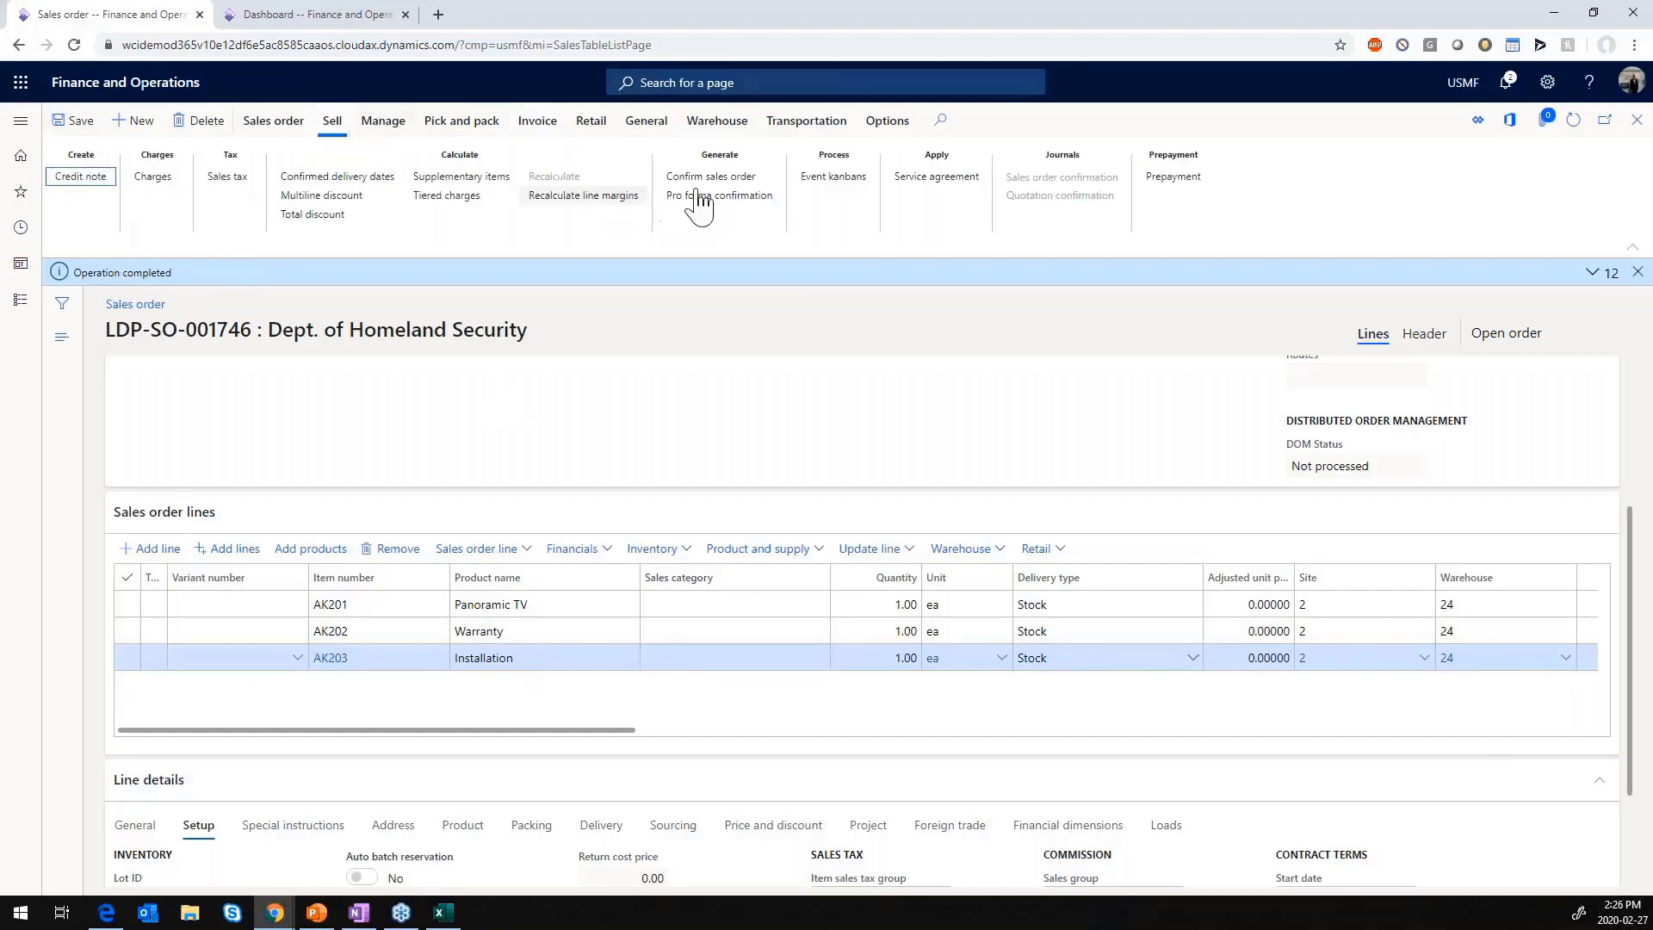
{"action": "left_click", "coordinate": [711, 177]}
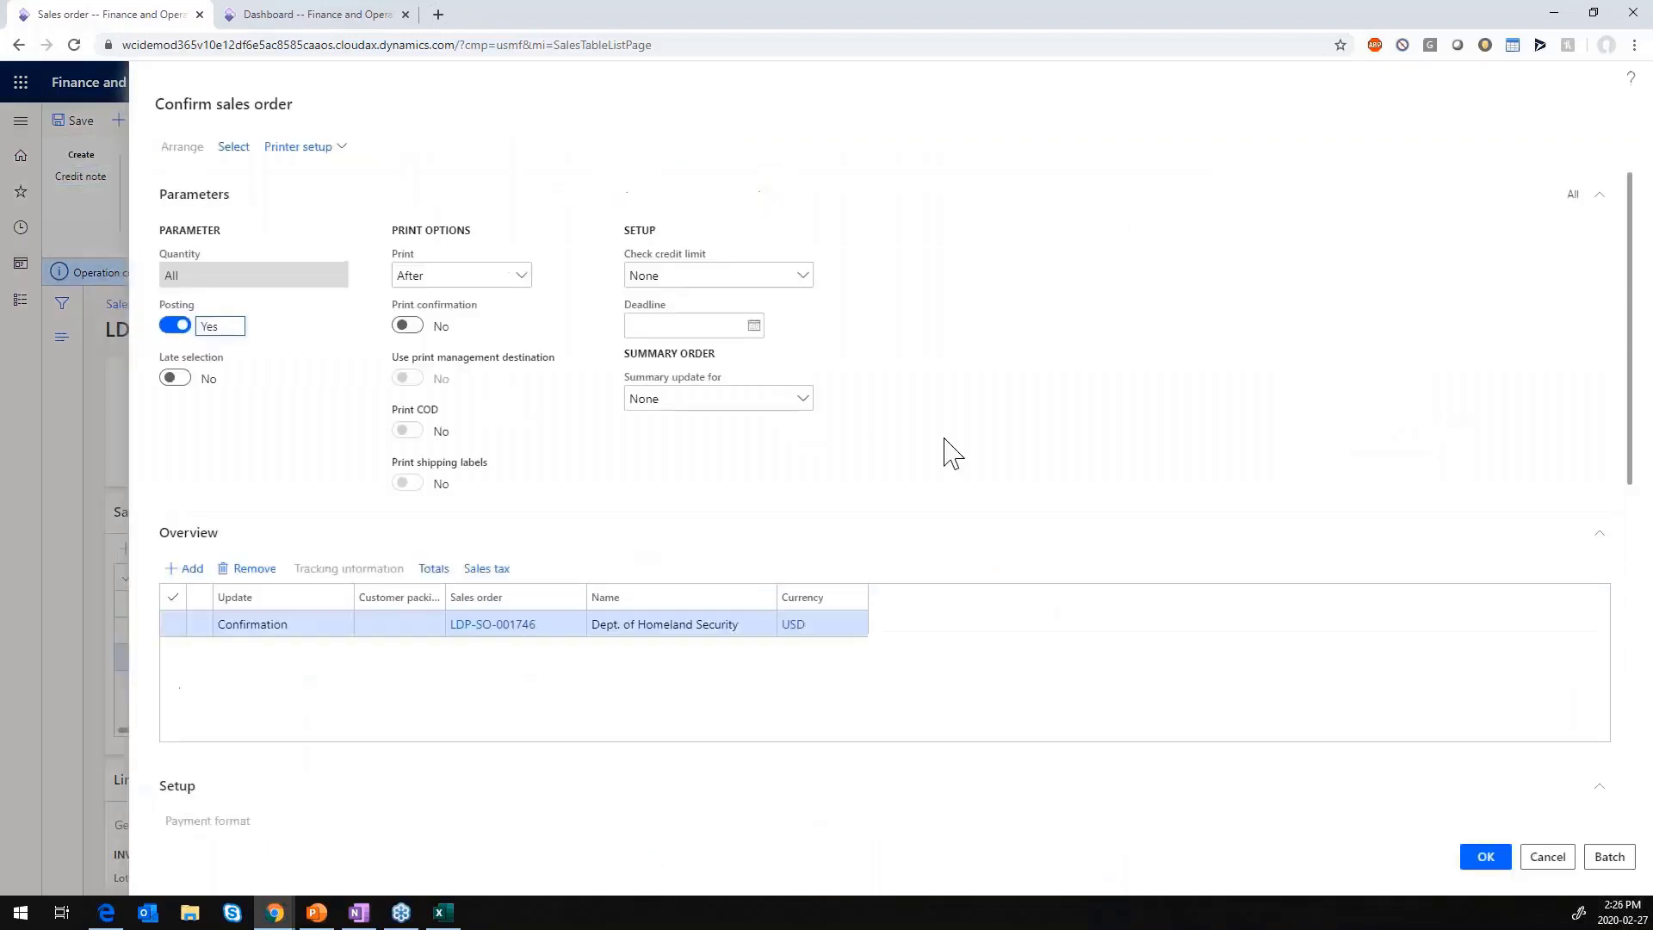
{"action": "left_click", "coordinate": [1481, 861]}
{"action": "left_click", "coordinate": [930, 462]}
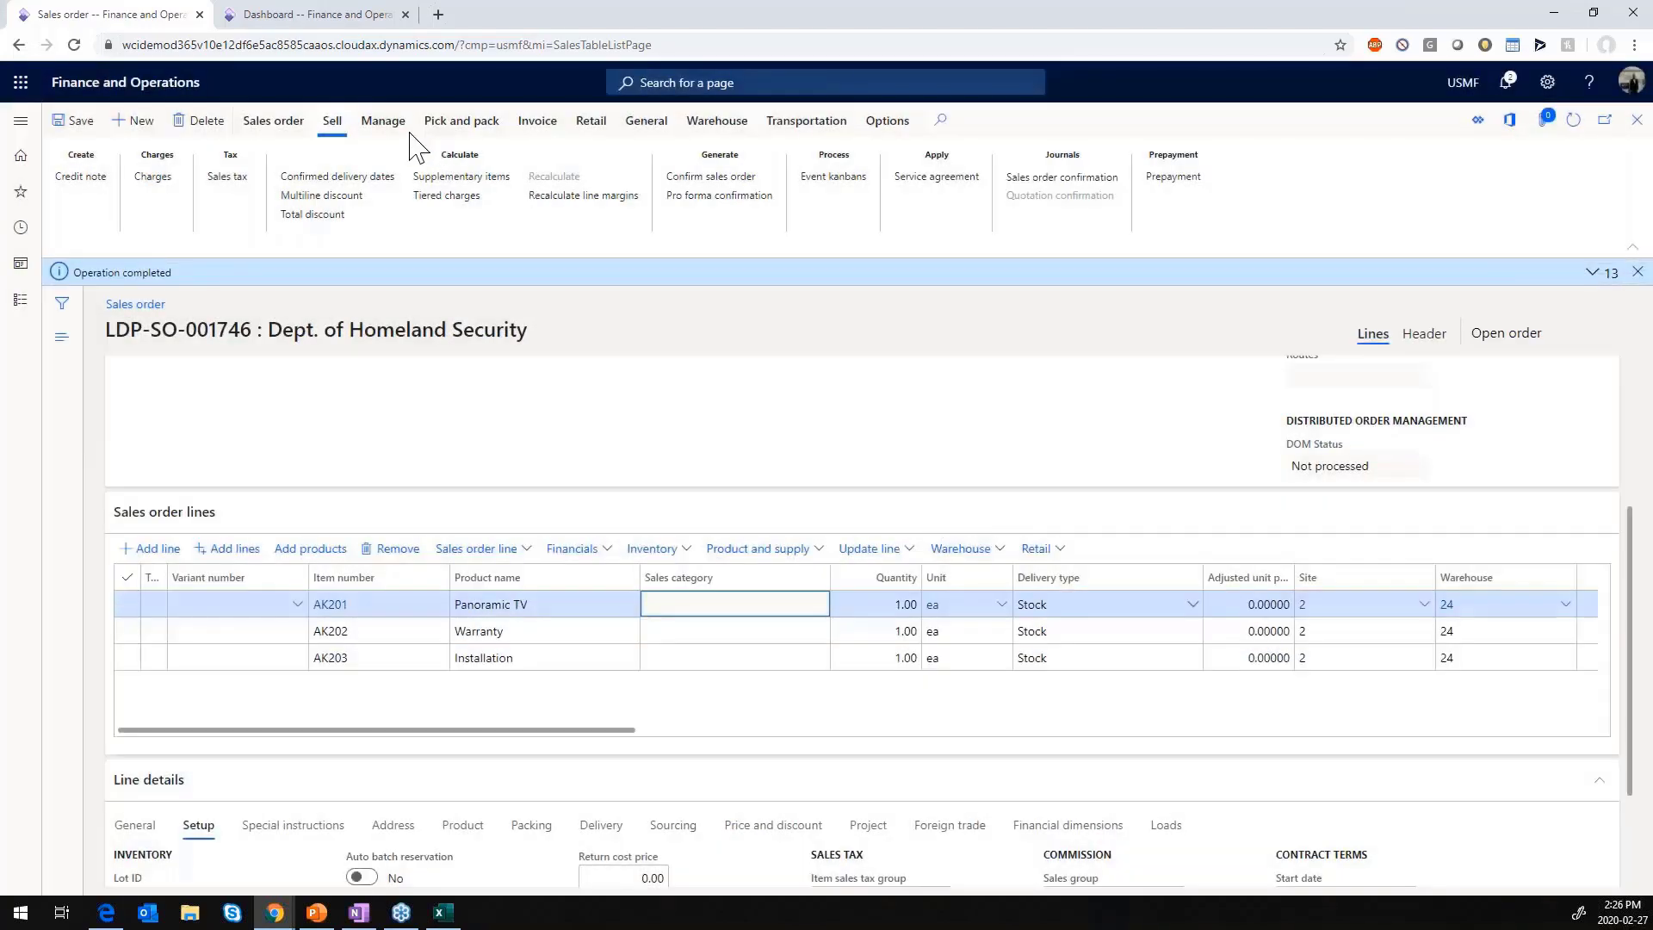
Review the order's revenue price allocation for the three items, including carve out amounts, and return to the order
{"action": "left_click", "coordinate": [383, 121]}
{"action": "left_click", "coordinate": [804, 176]}
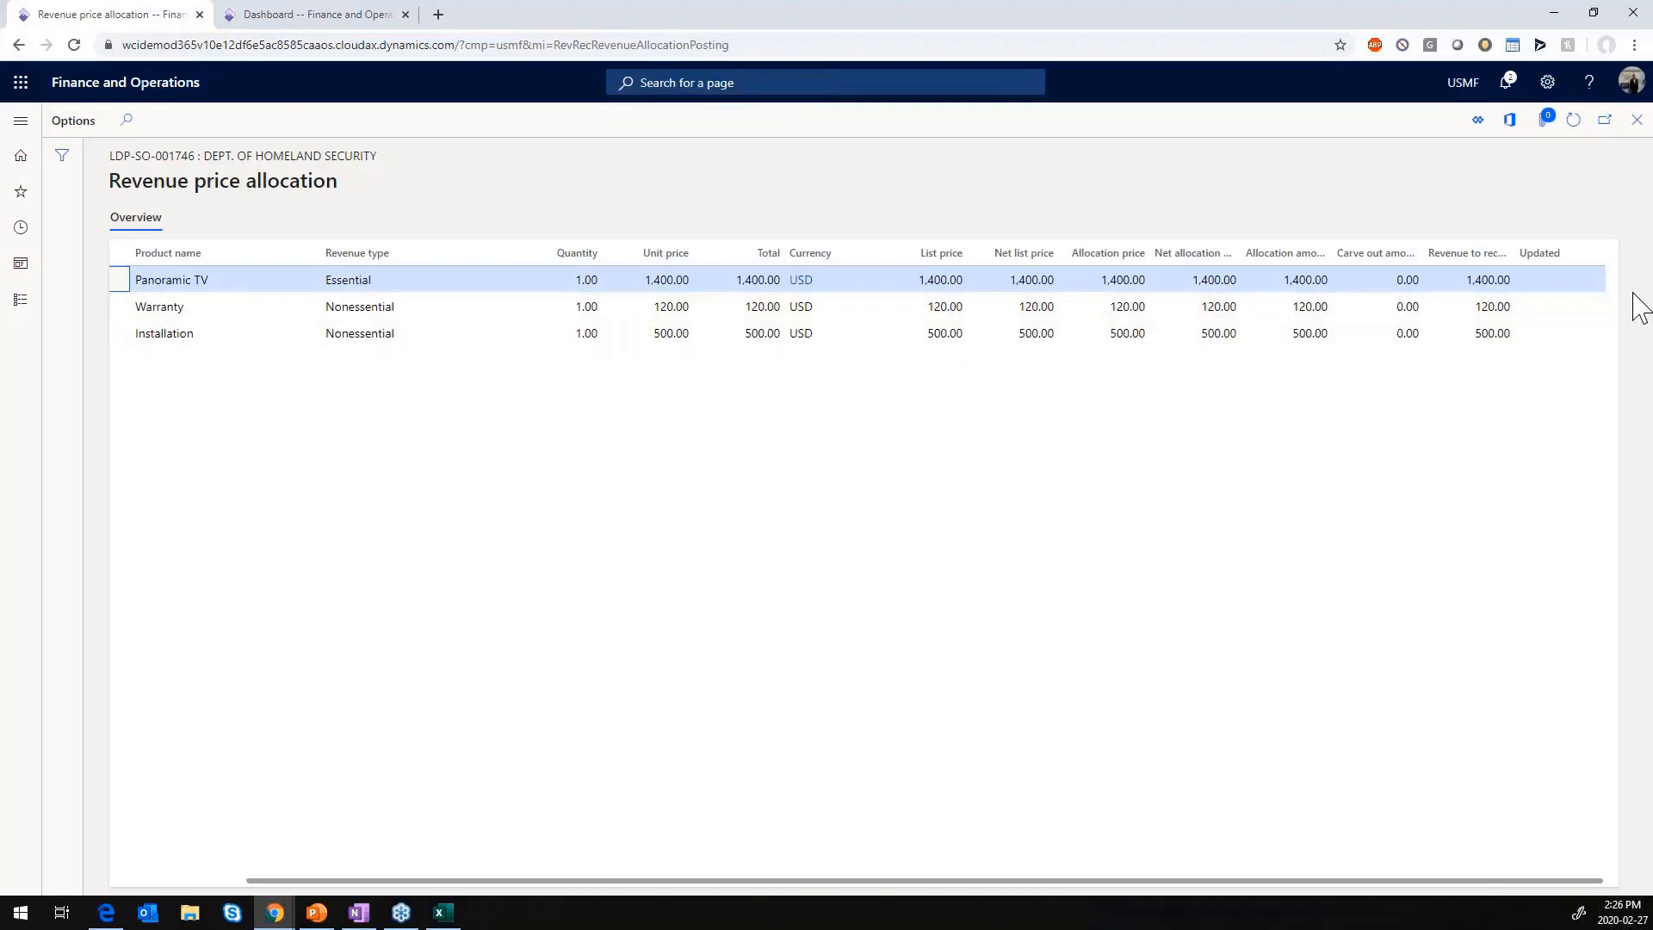
{"action": "left_click", "coordinate": [1637, 119]}
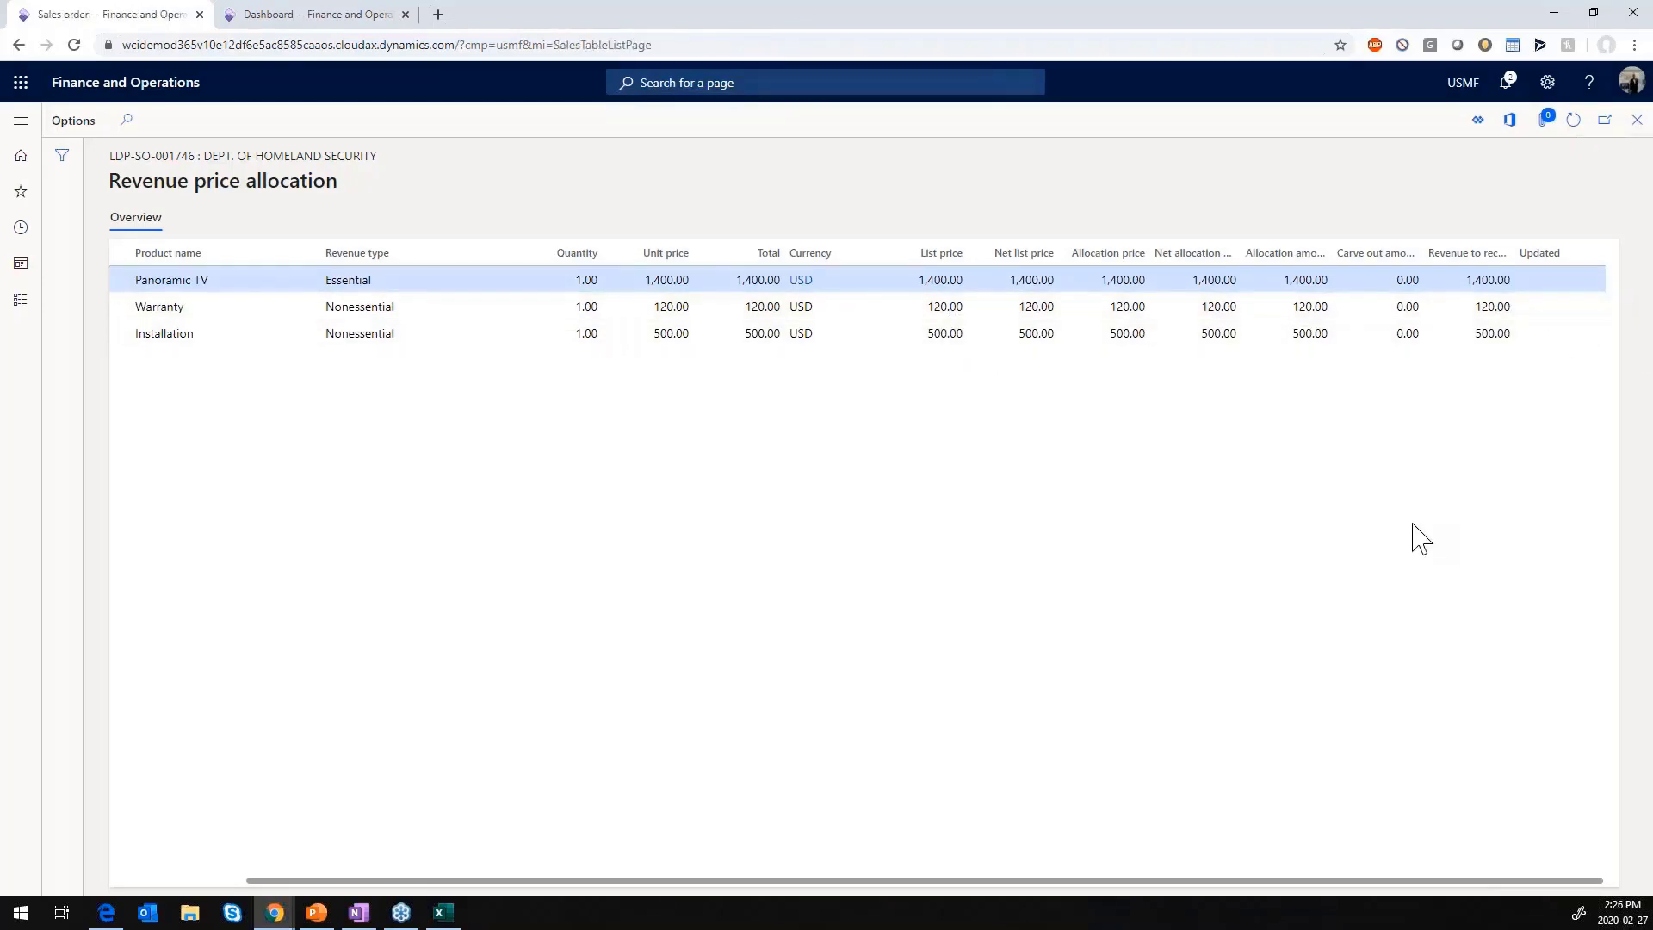
Set the discount percent to 10 on the Panoramic TV order line
{"action": "scroll", "coordinate": [1007, 702], "scroll_direction": "right", "scroll_amount": 2}
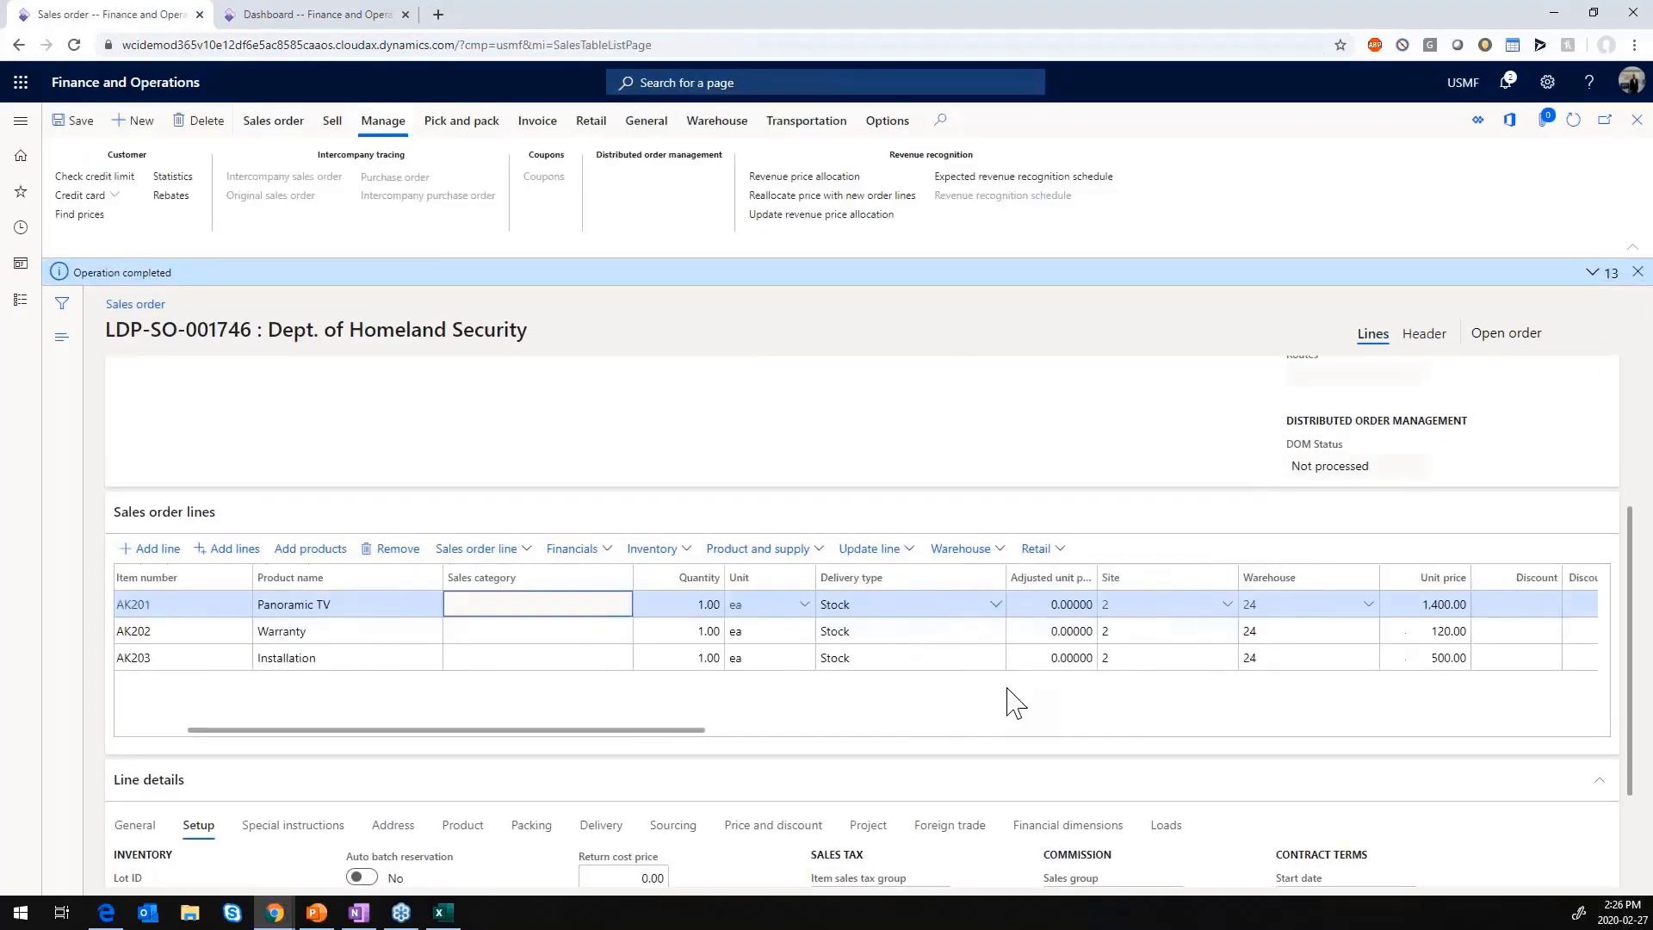
{"action": "scroll", "coordinate": [1090, 715], "scroll_direction": "right", "scroll_amount": 1}
{"action": "left_click", "coordinate": [1380, 607]}
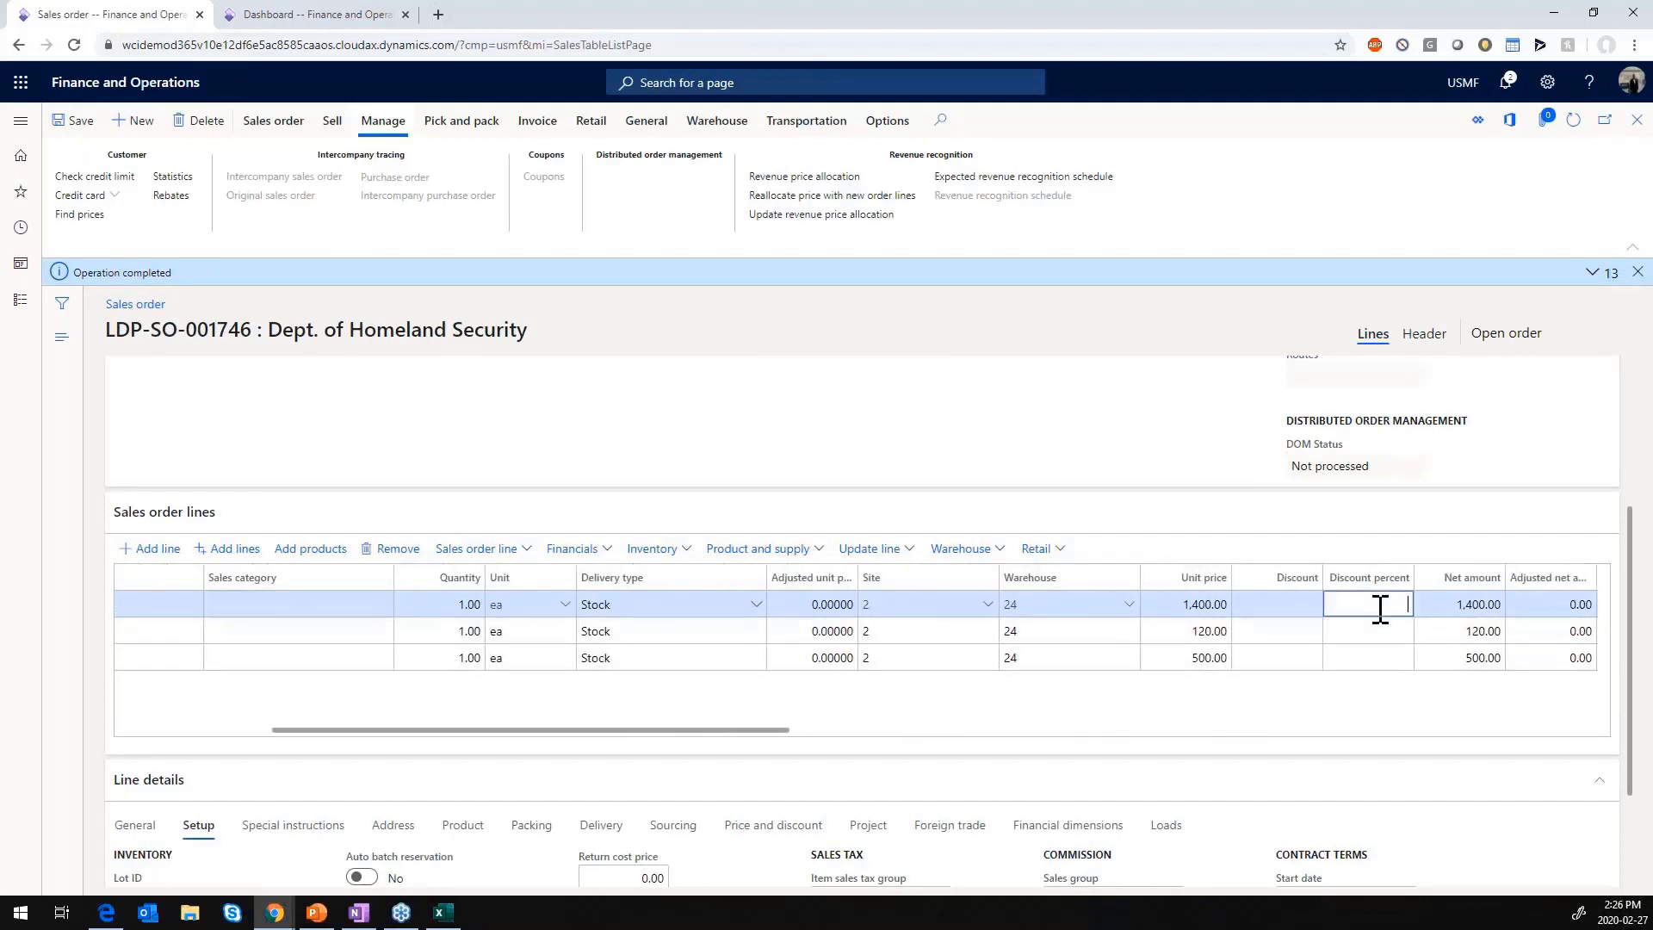
{"action": "type", "text": "10"}
{"action": "key", "text": "Tab"}
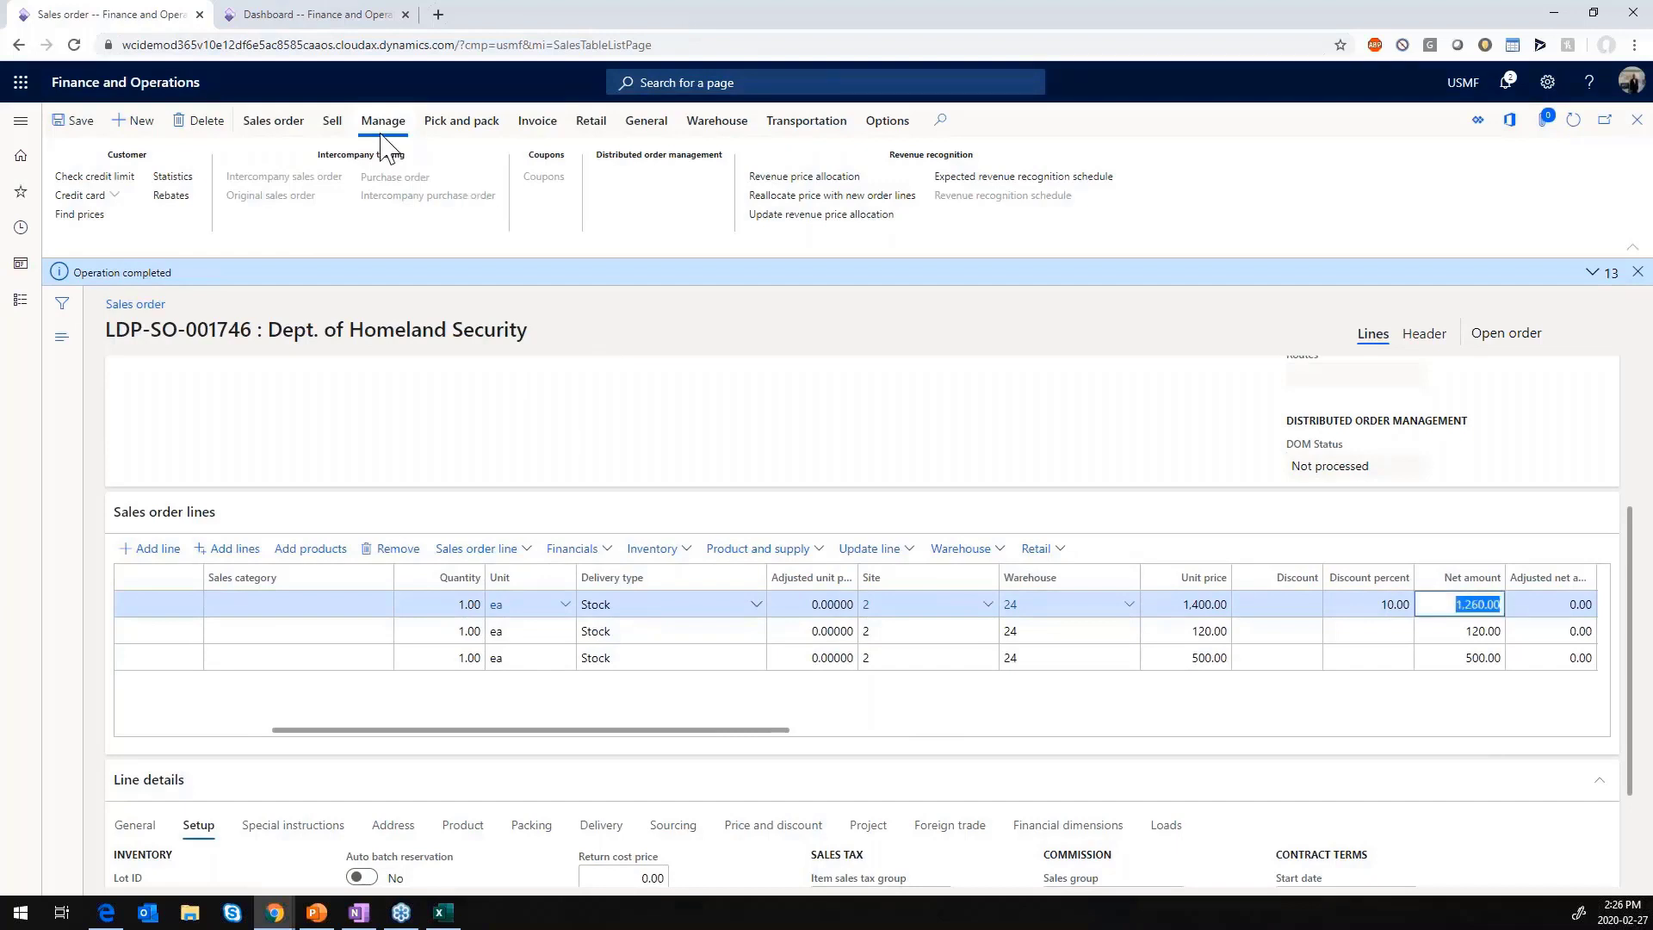
Confirm the sales order again with the discounted line, posting without printing
{"action": "left_click", "coordinate": [332, 121]}
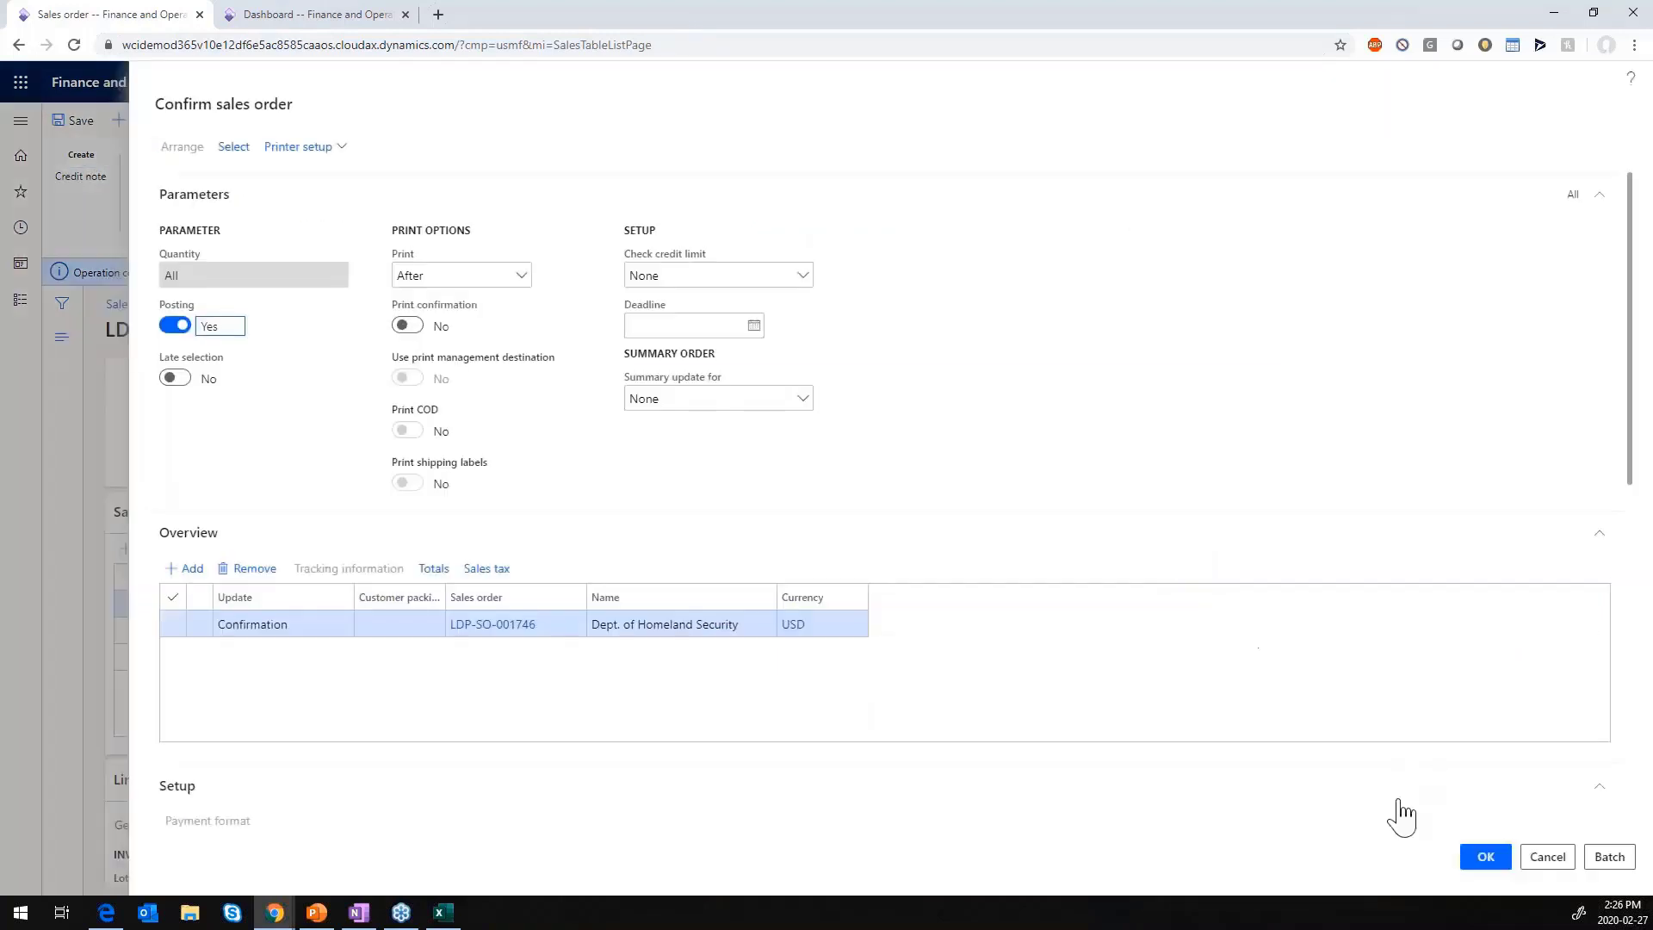
{"action": "left_click", "coordinate": [1485, 857]}
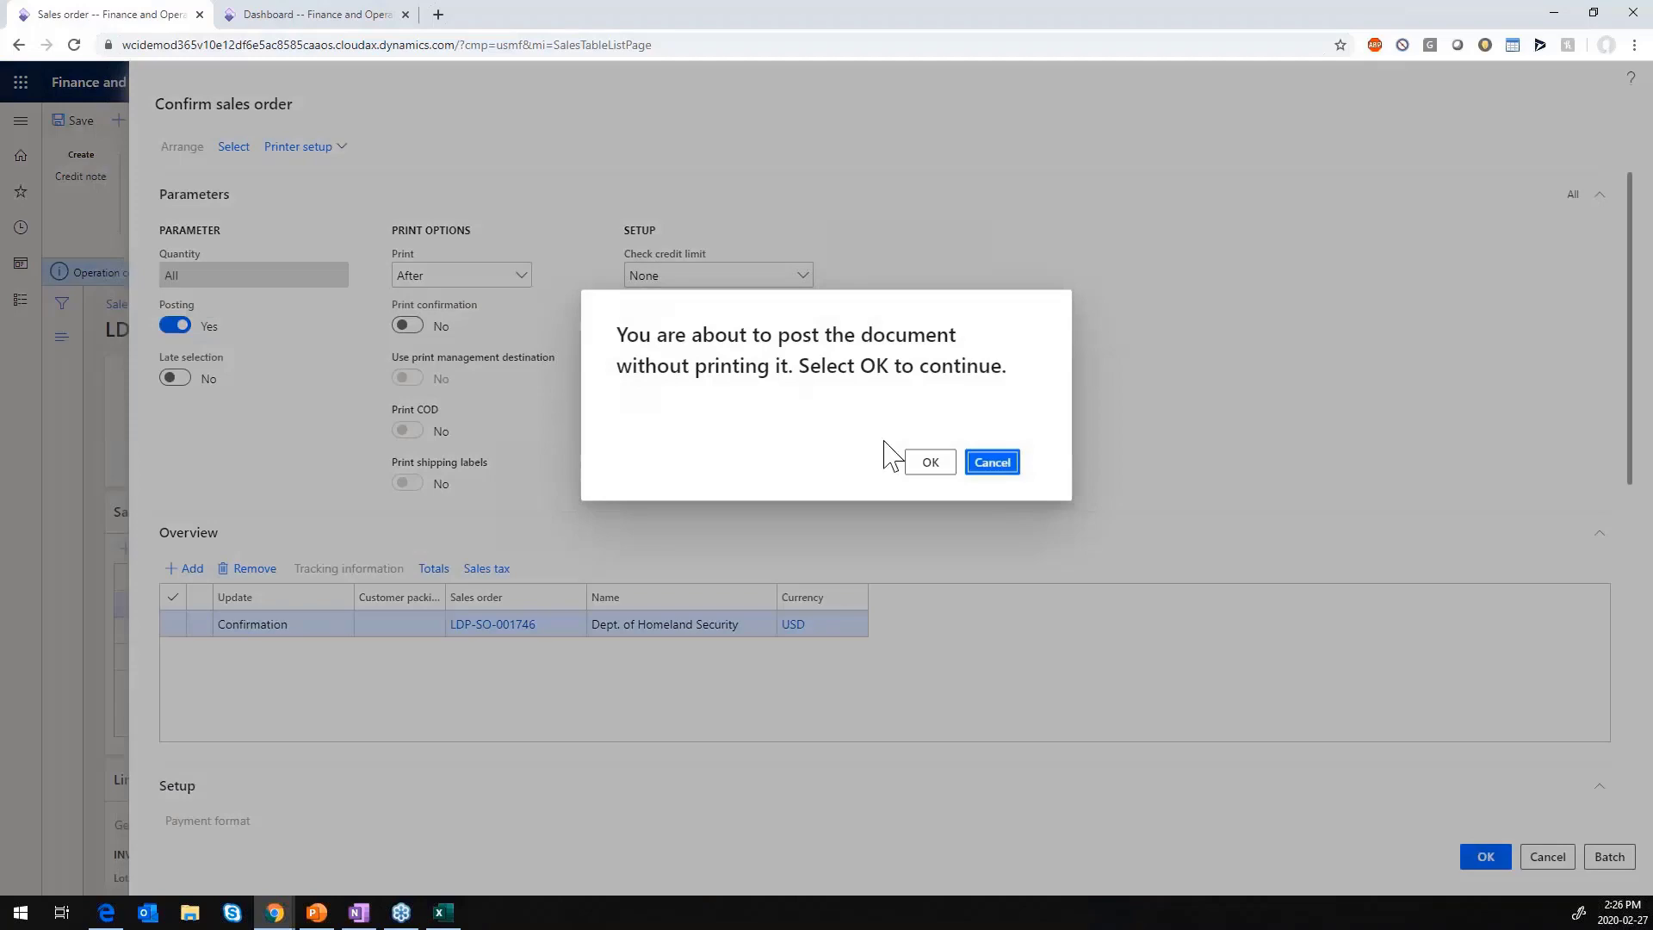
{"action": "left_click", "coordinate": [927, 463]}
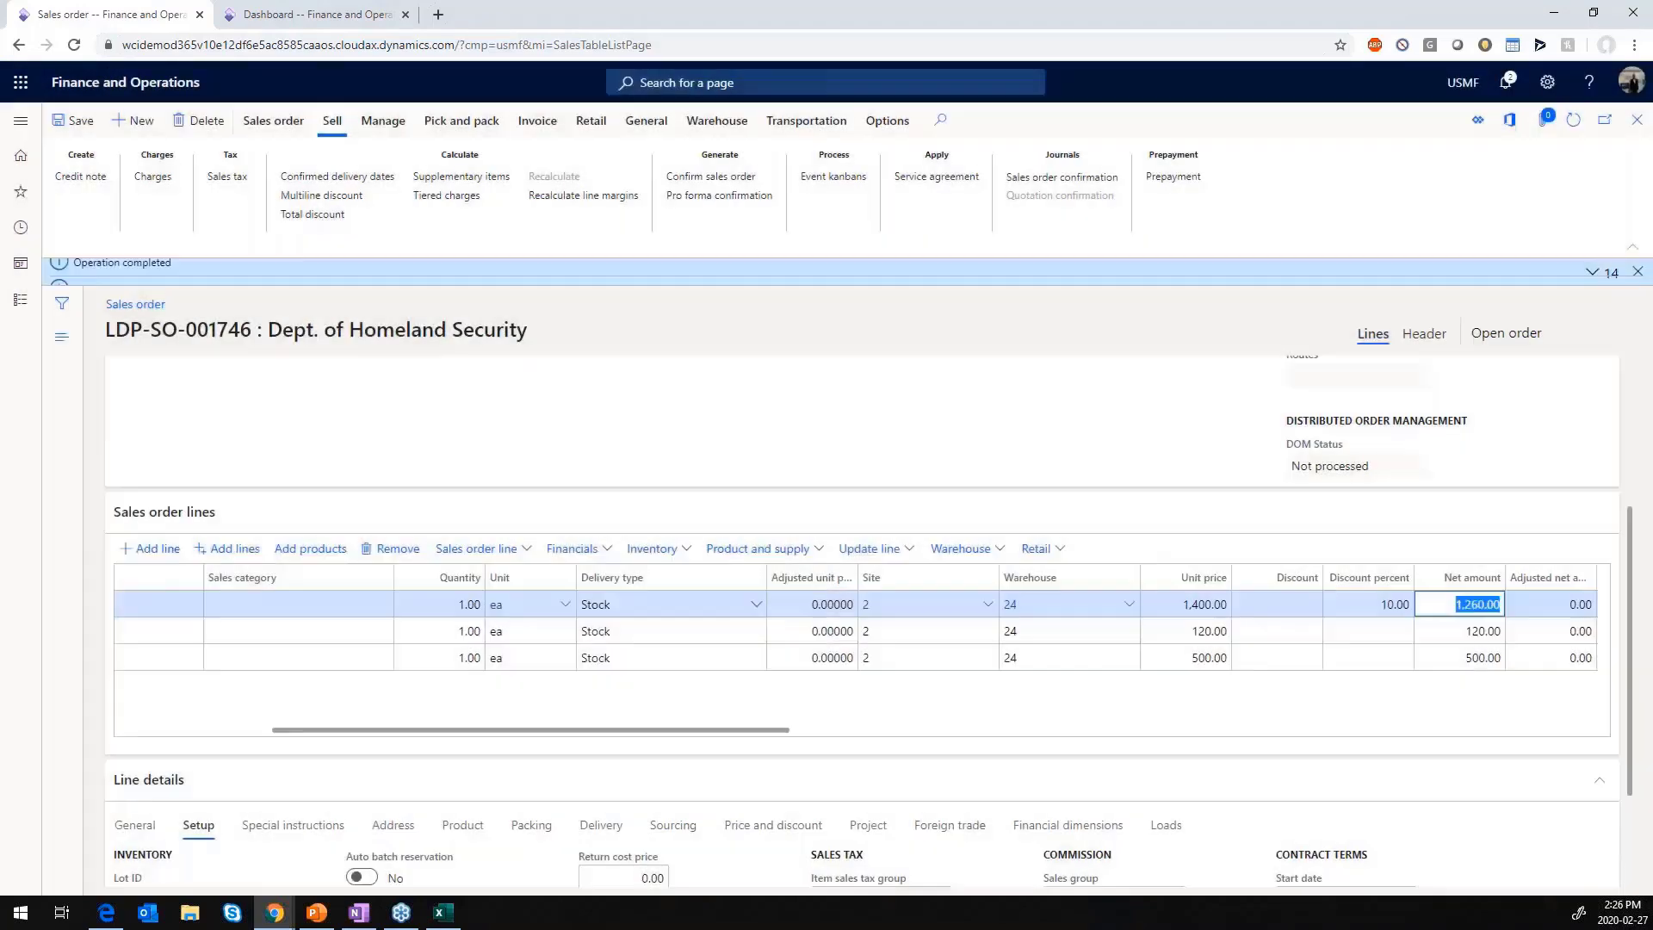
{"action": "left_click", "coordinate": [1479, 611]}
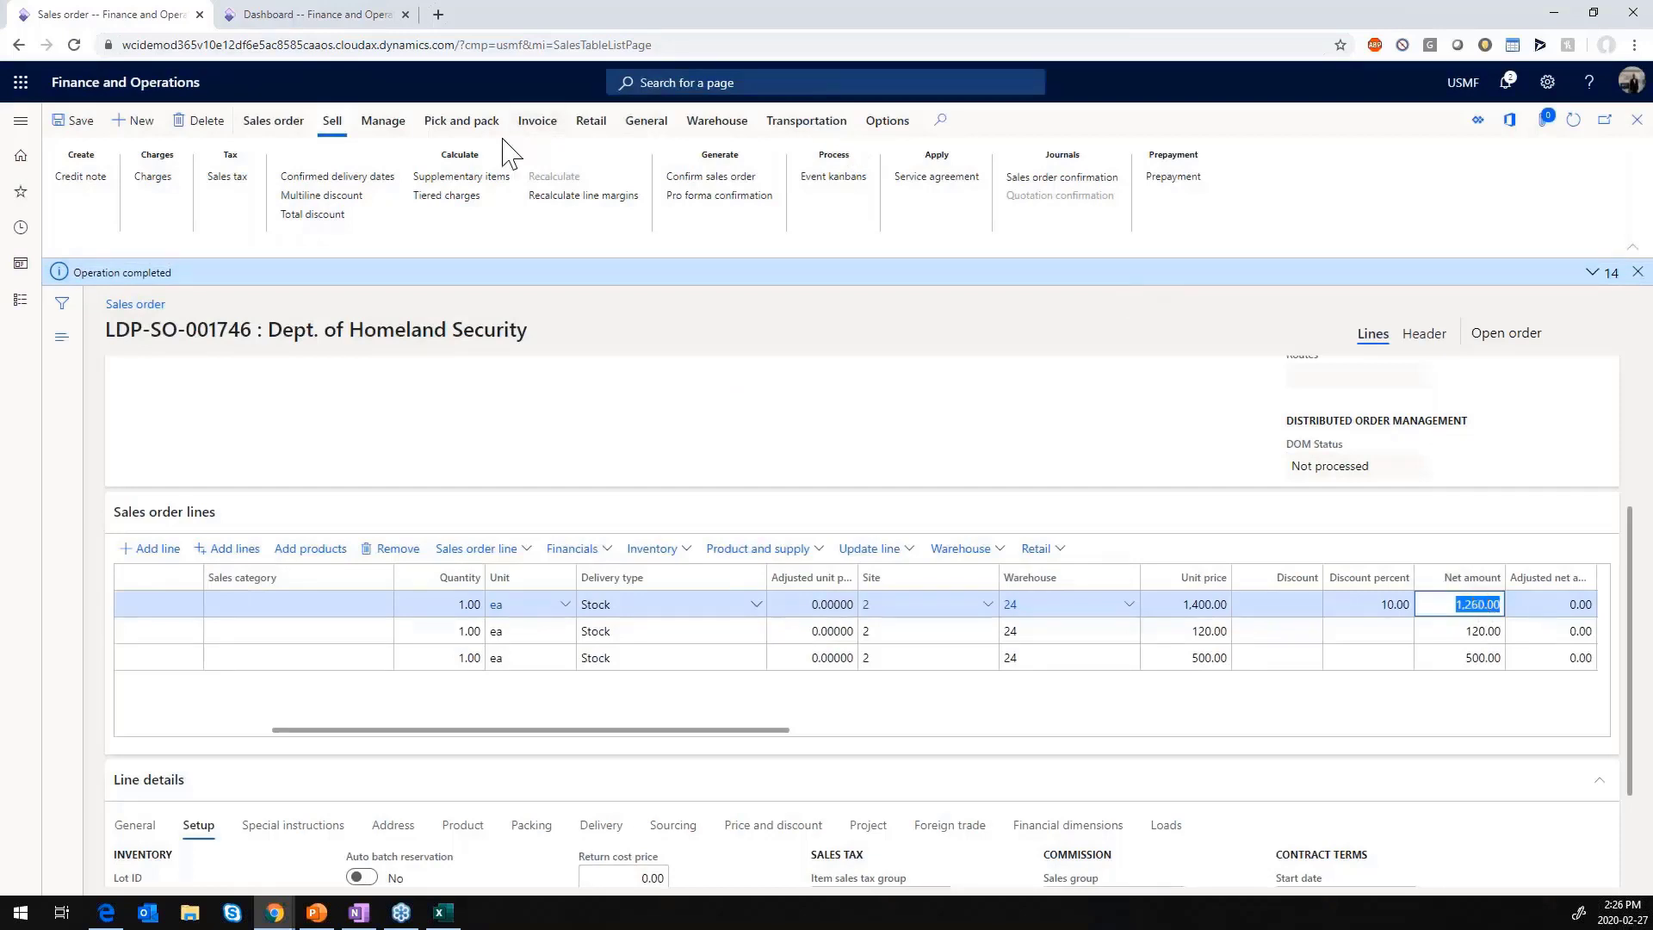
Examine the revenue price allocation of the discounted order, comparing the Installation line's allocation, carve out and revenue to recognize amounts
{"action": "left_click", "coordinate": [383, 122]}
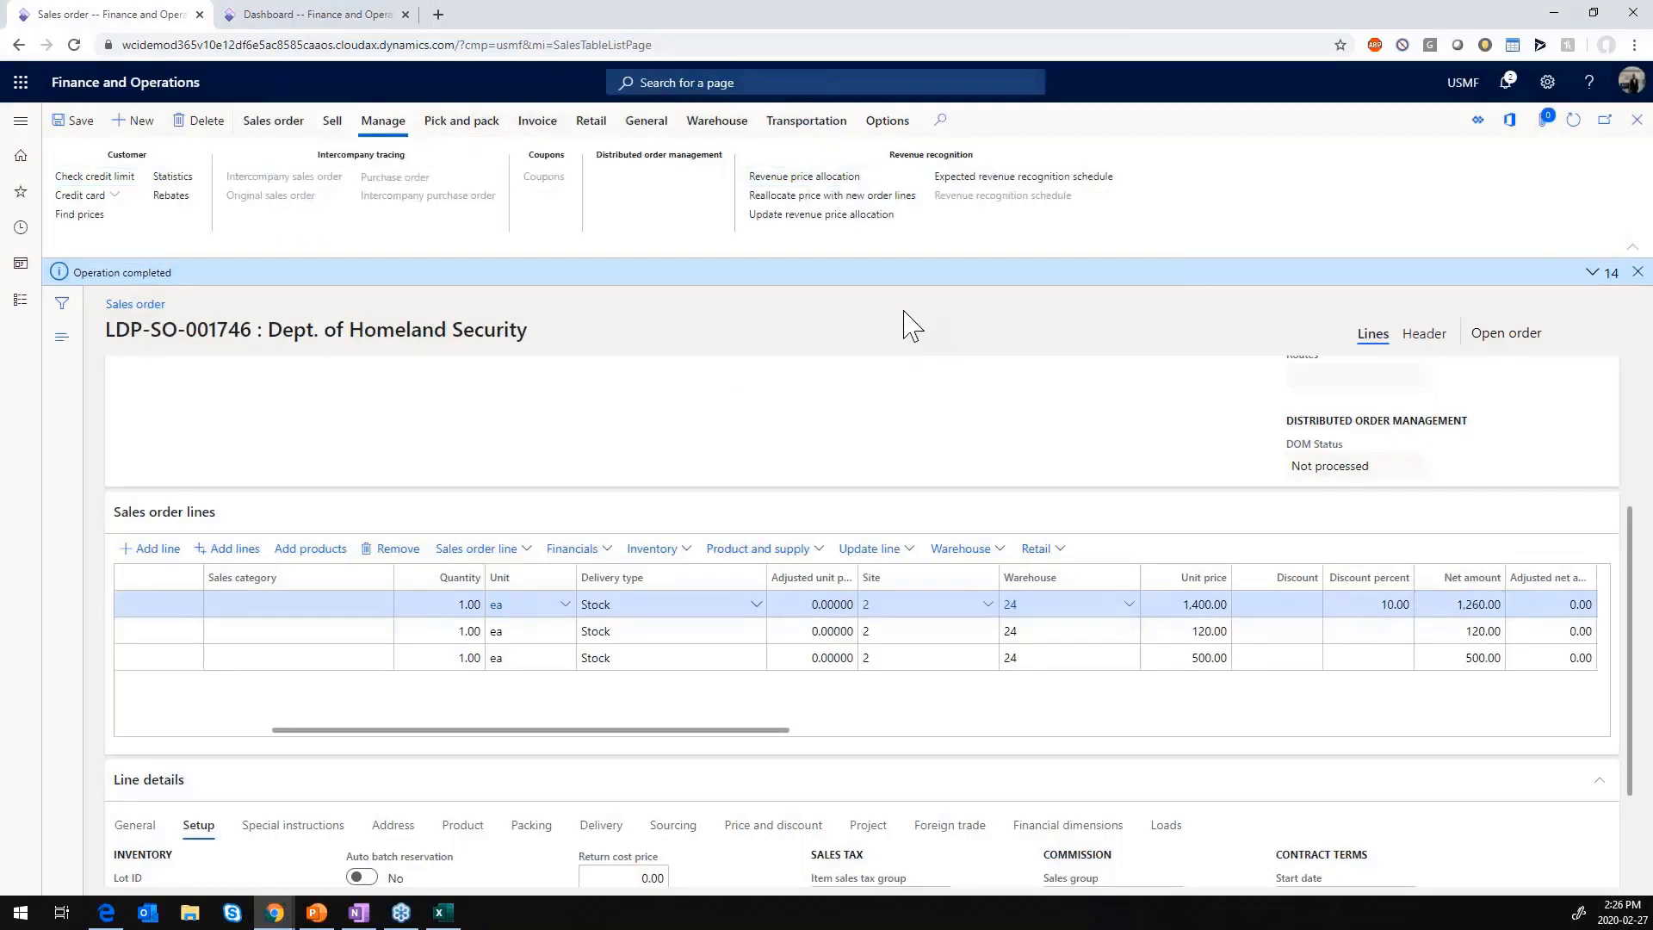
{"action": "scroll", "coordinate": [934, 359], "scroll_direction": "right", "scroll_amount": 2}
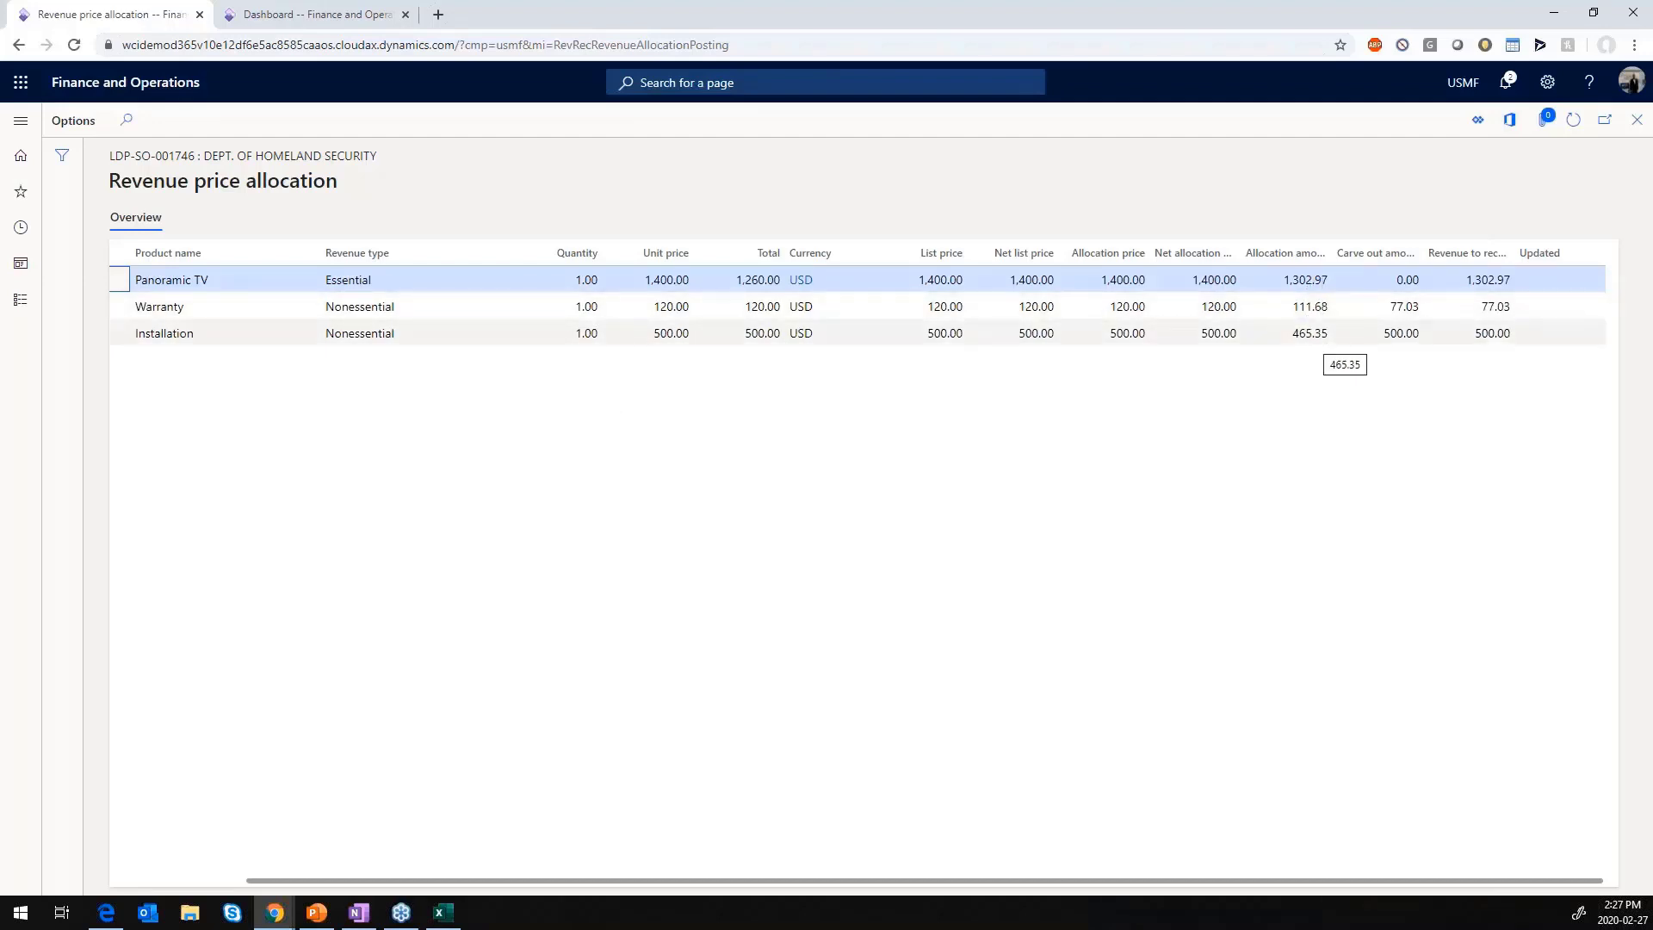
{"action": "left_click", "coordinate": [1430, 337]}
{"action": "key", "text": "shift+Tab"}
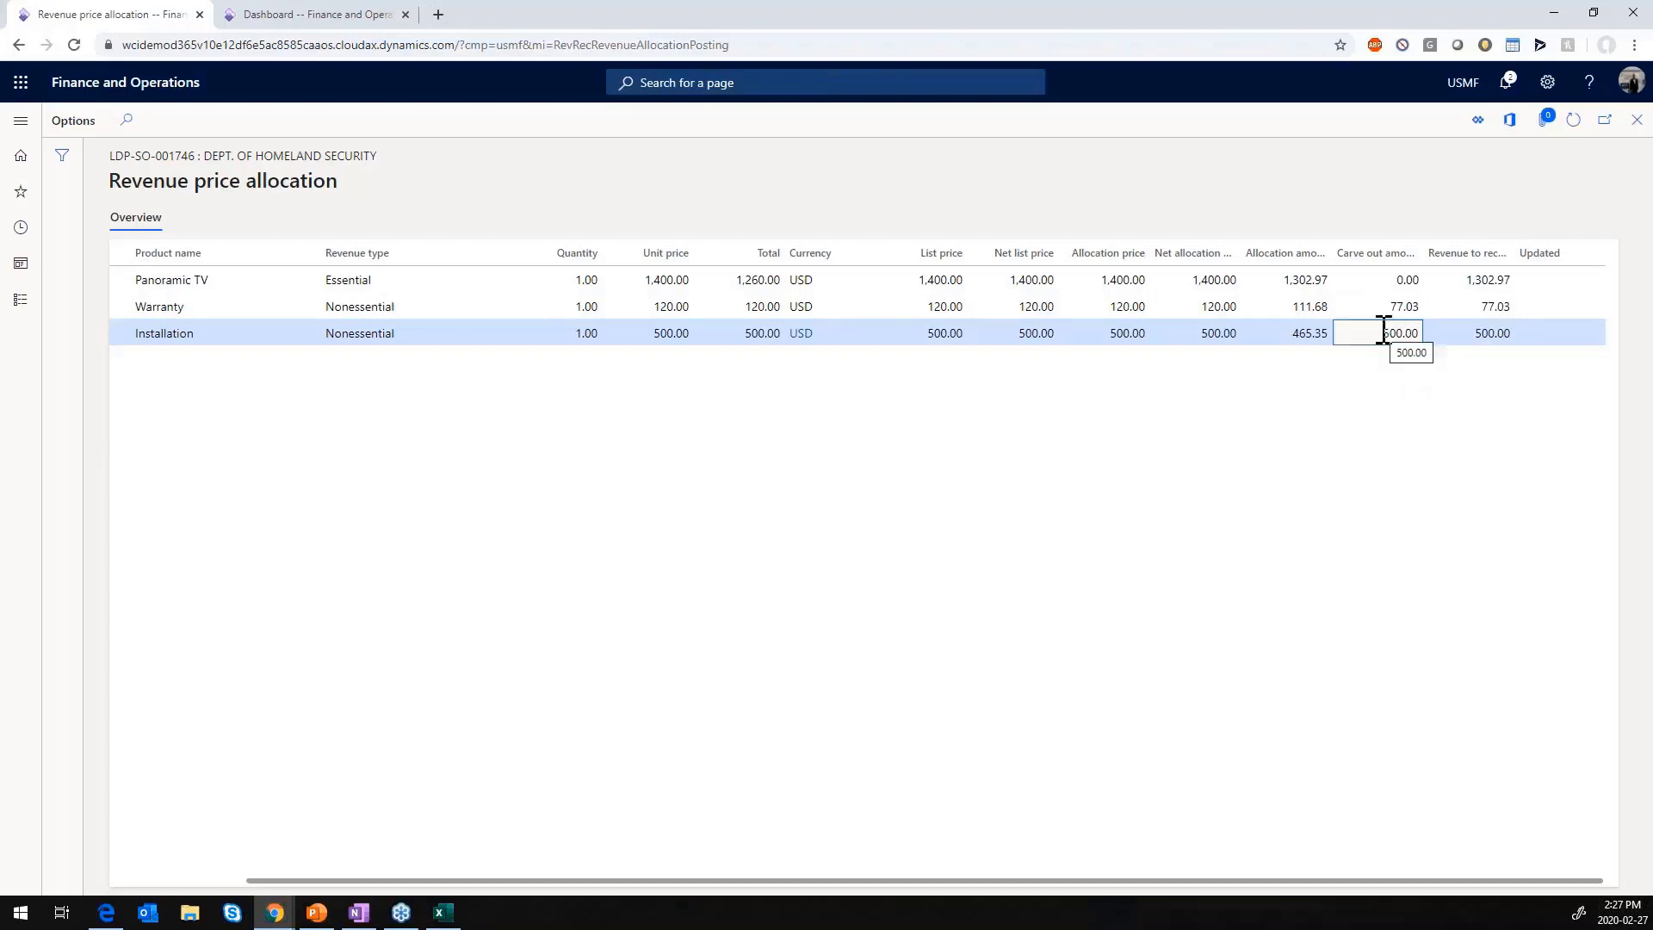
Compare the carve out and allocation amounts of the Installation and Warranty lines in the revenue price allocation
{"action": "left_click_drag", "start_coordinate": [1387, 333], "coordinate": [1426, 337]}
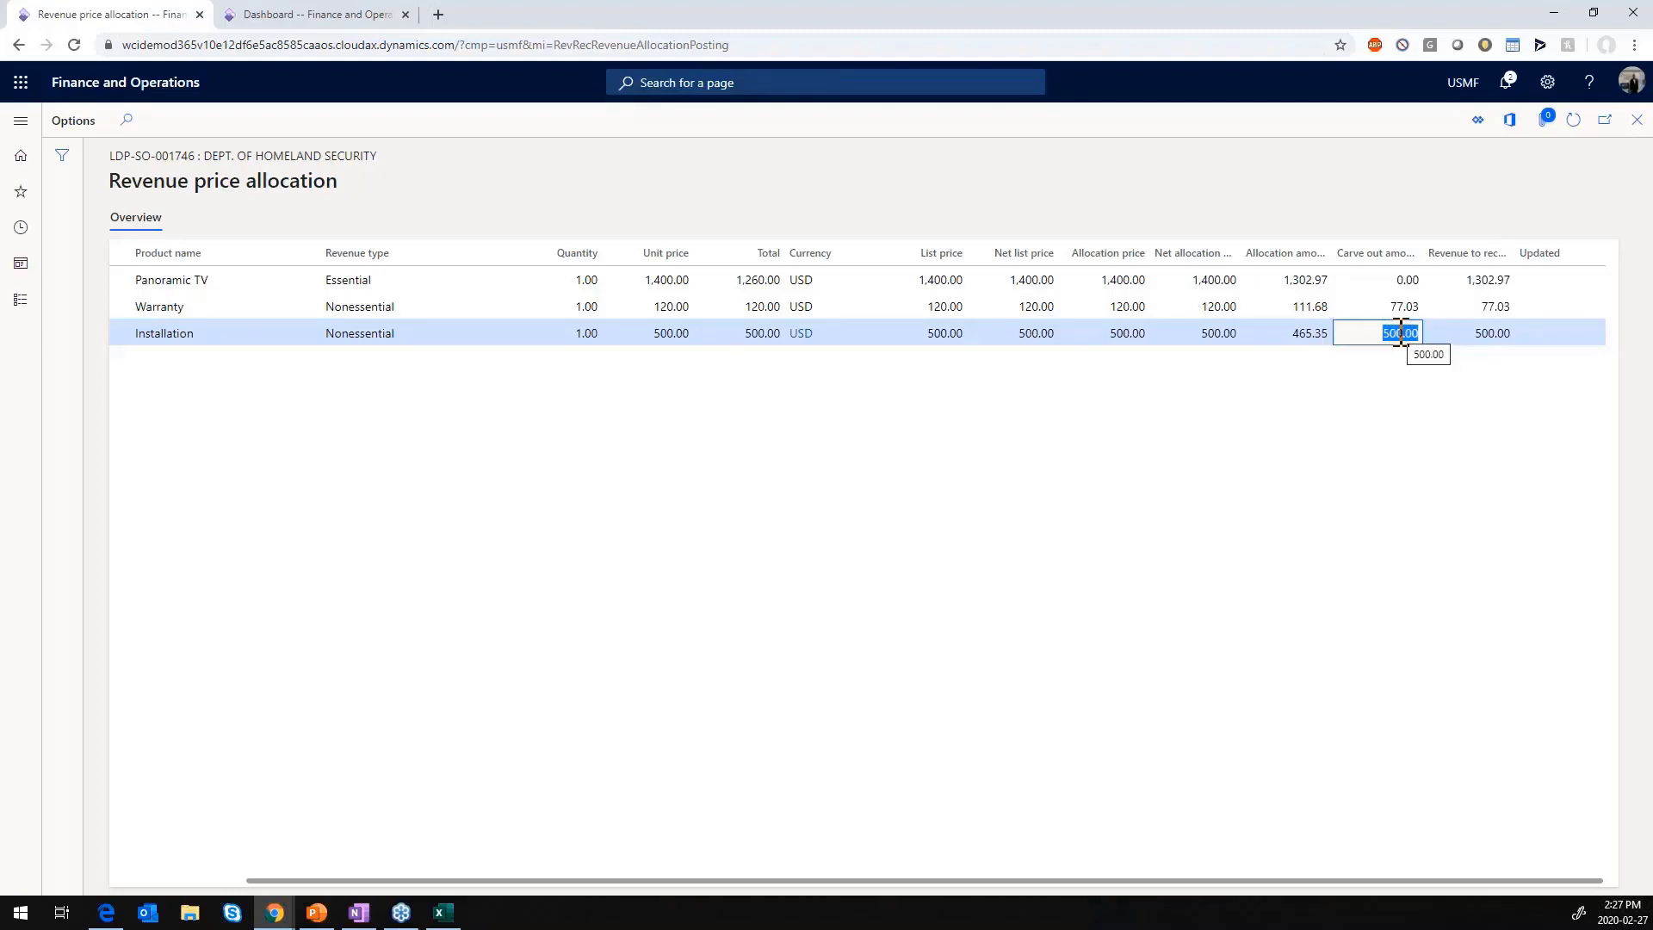
{"action": "left_click", "coordinate": [1399, 333]}
{"action": "left_click", "coordinate": [1407, 306]}
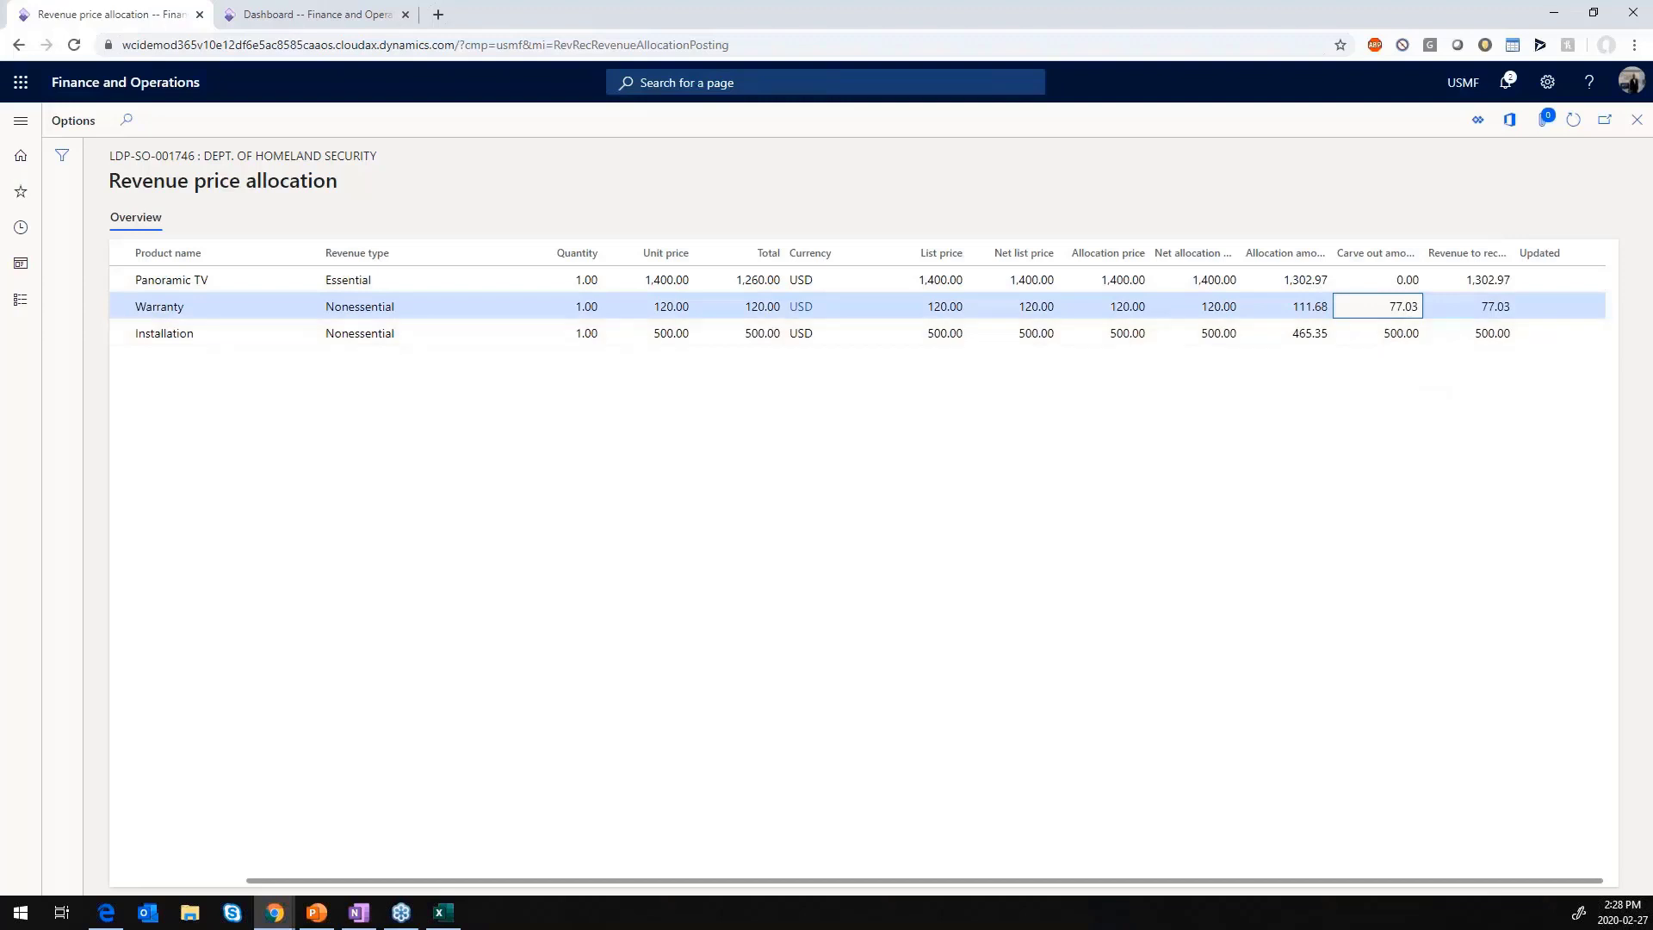
{"action": "left_click", "coordinate": [1324, 308]}
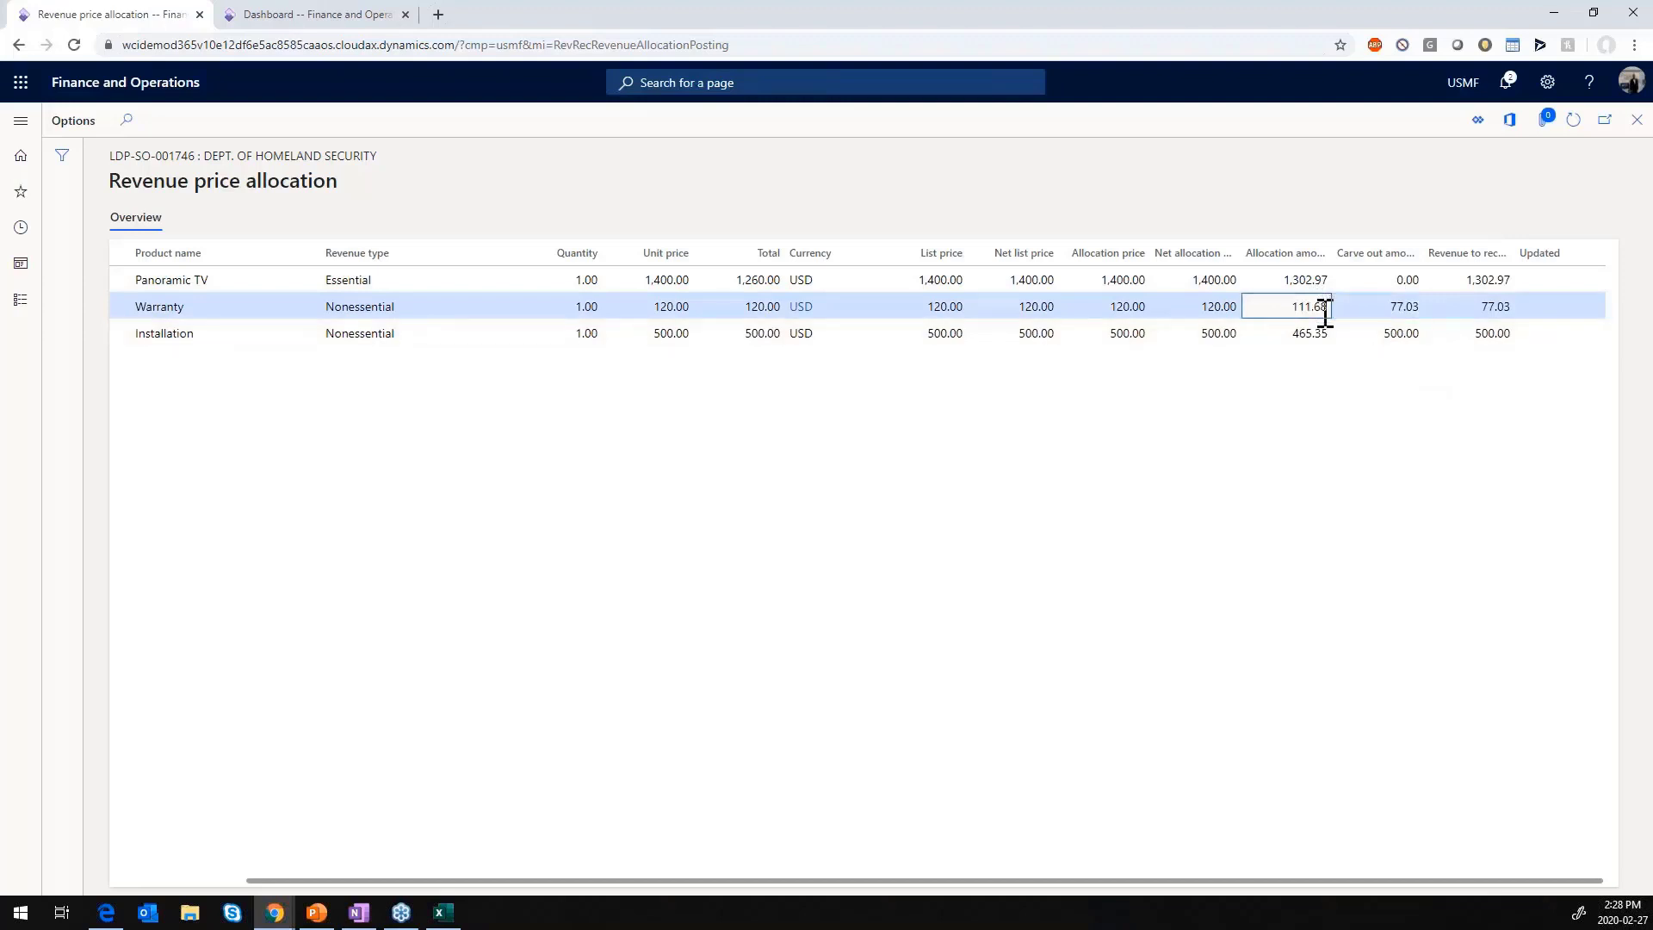
{"action": "left_click", "coordinate": [1411, 310]}
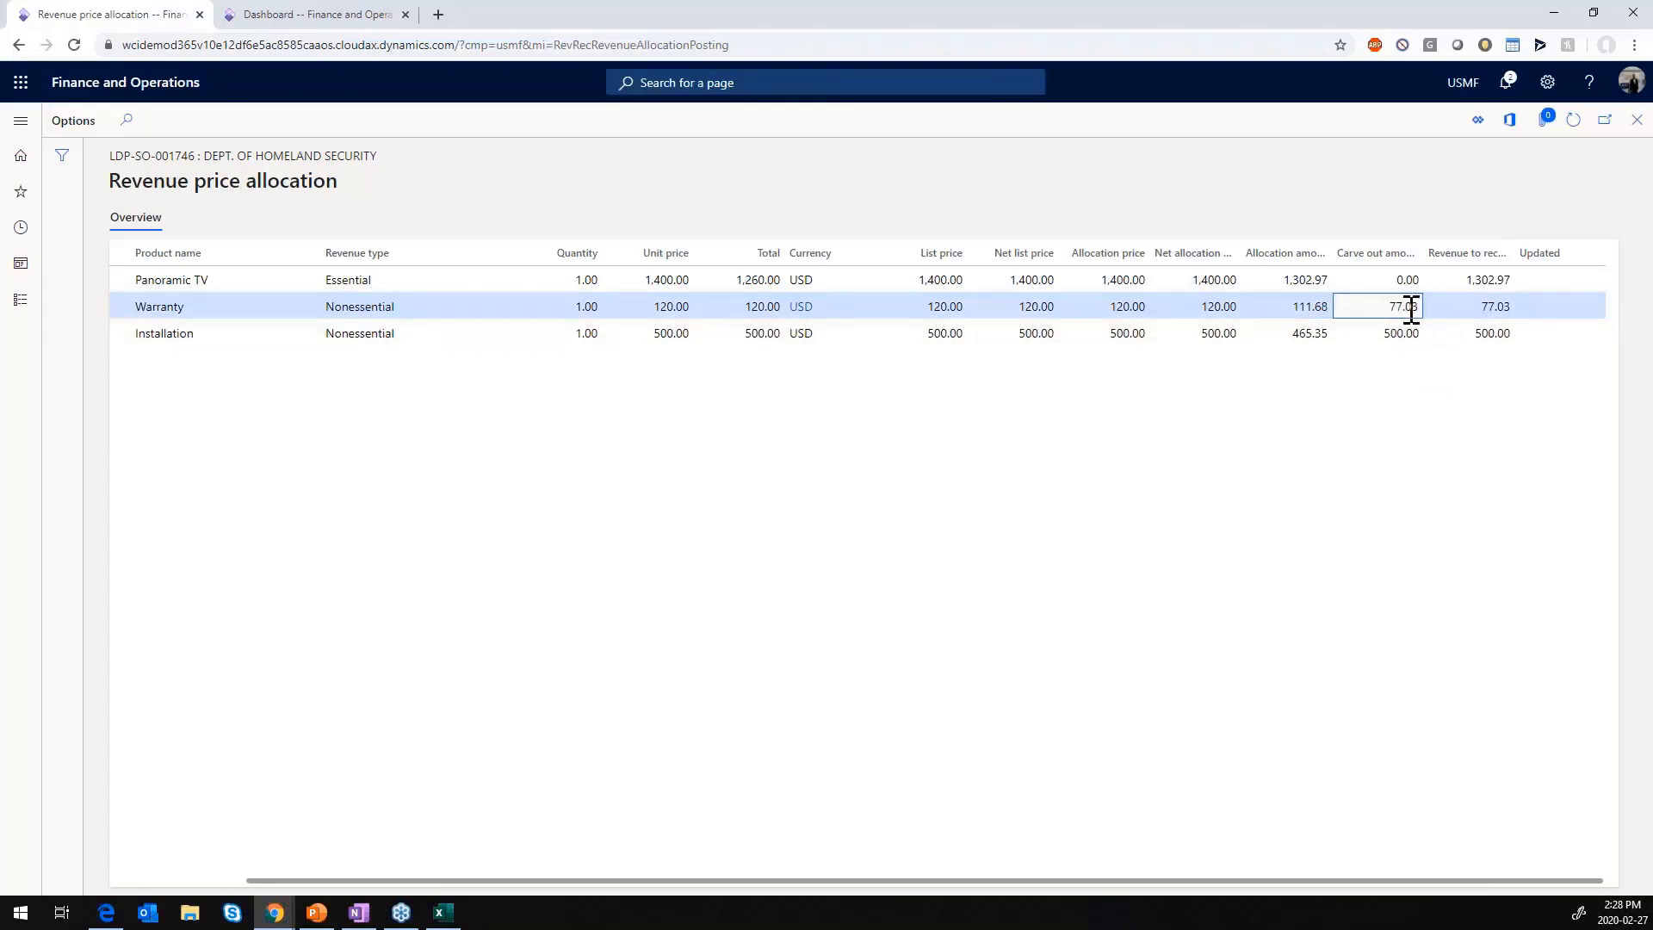
{"action": "left_click", "coordinate": [1402, 337]}
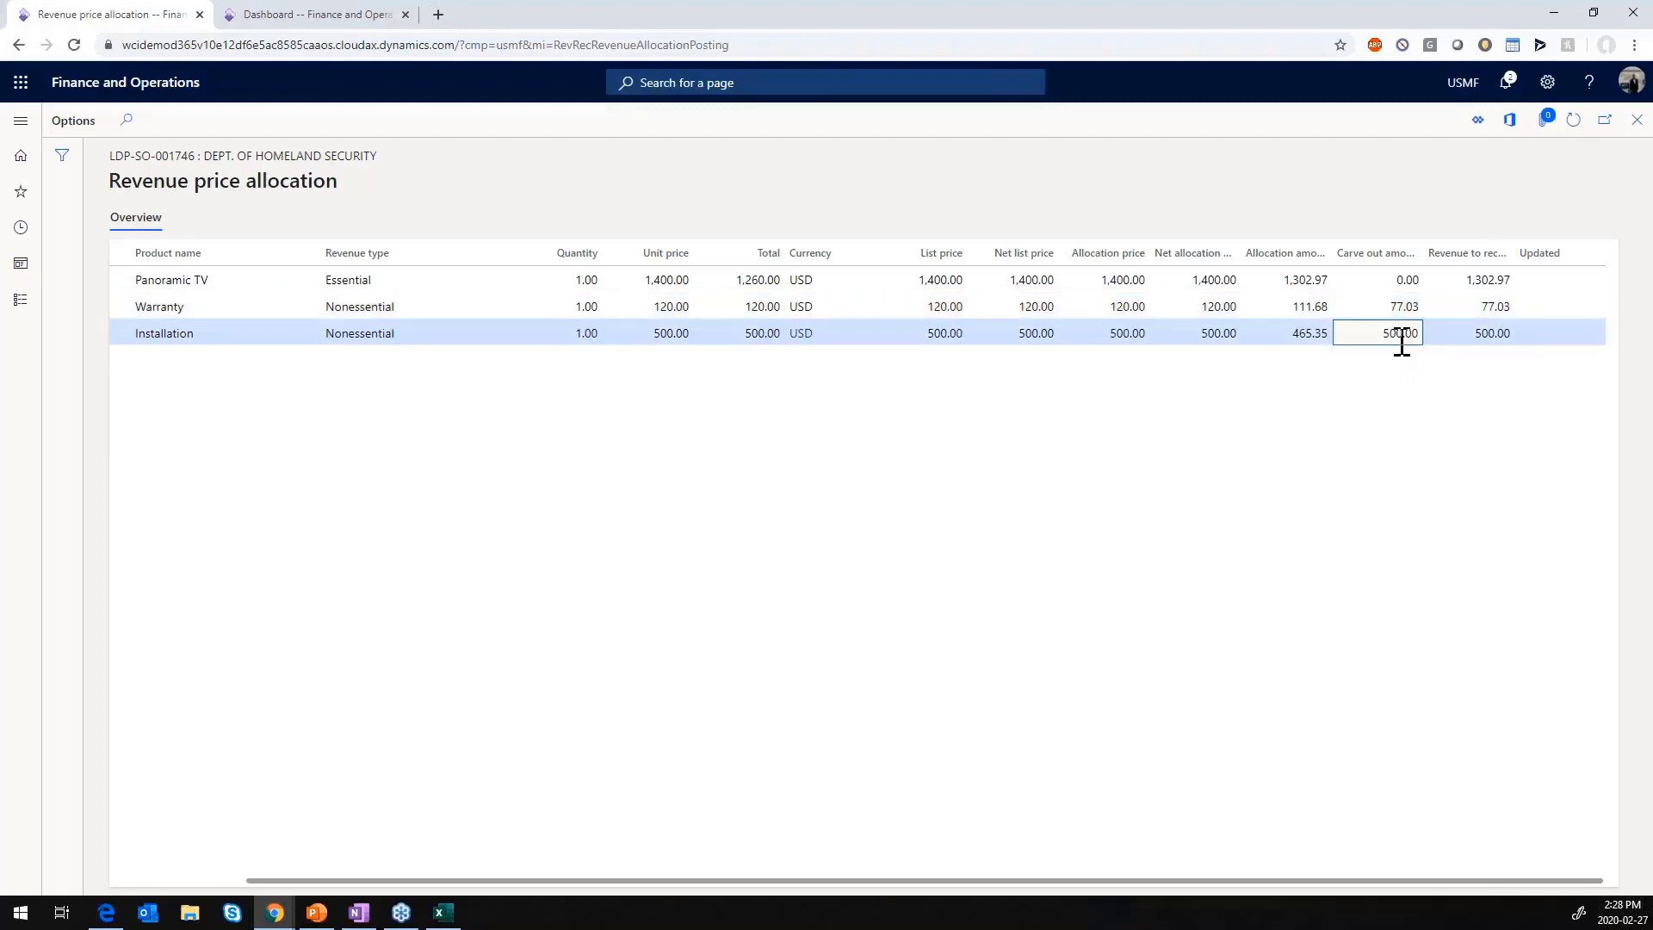
Review the revenue to recognize amounts of the Installation, Warranty and Panoramic TV lines, and return to the sales order
{"action": "left_click", "coordinate": [1472, 333]}
{"action": "left_click_drag", "start_coordinate": [1472, 333], "coordinate": [1516, 333]}
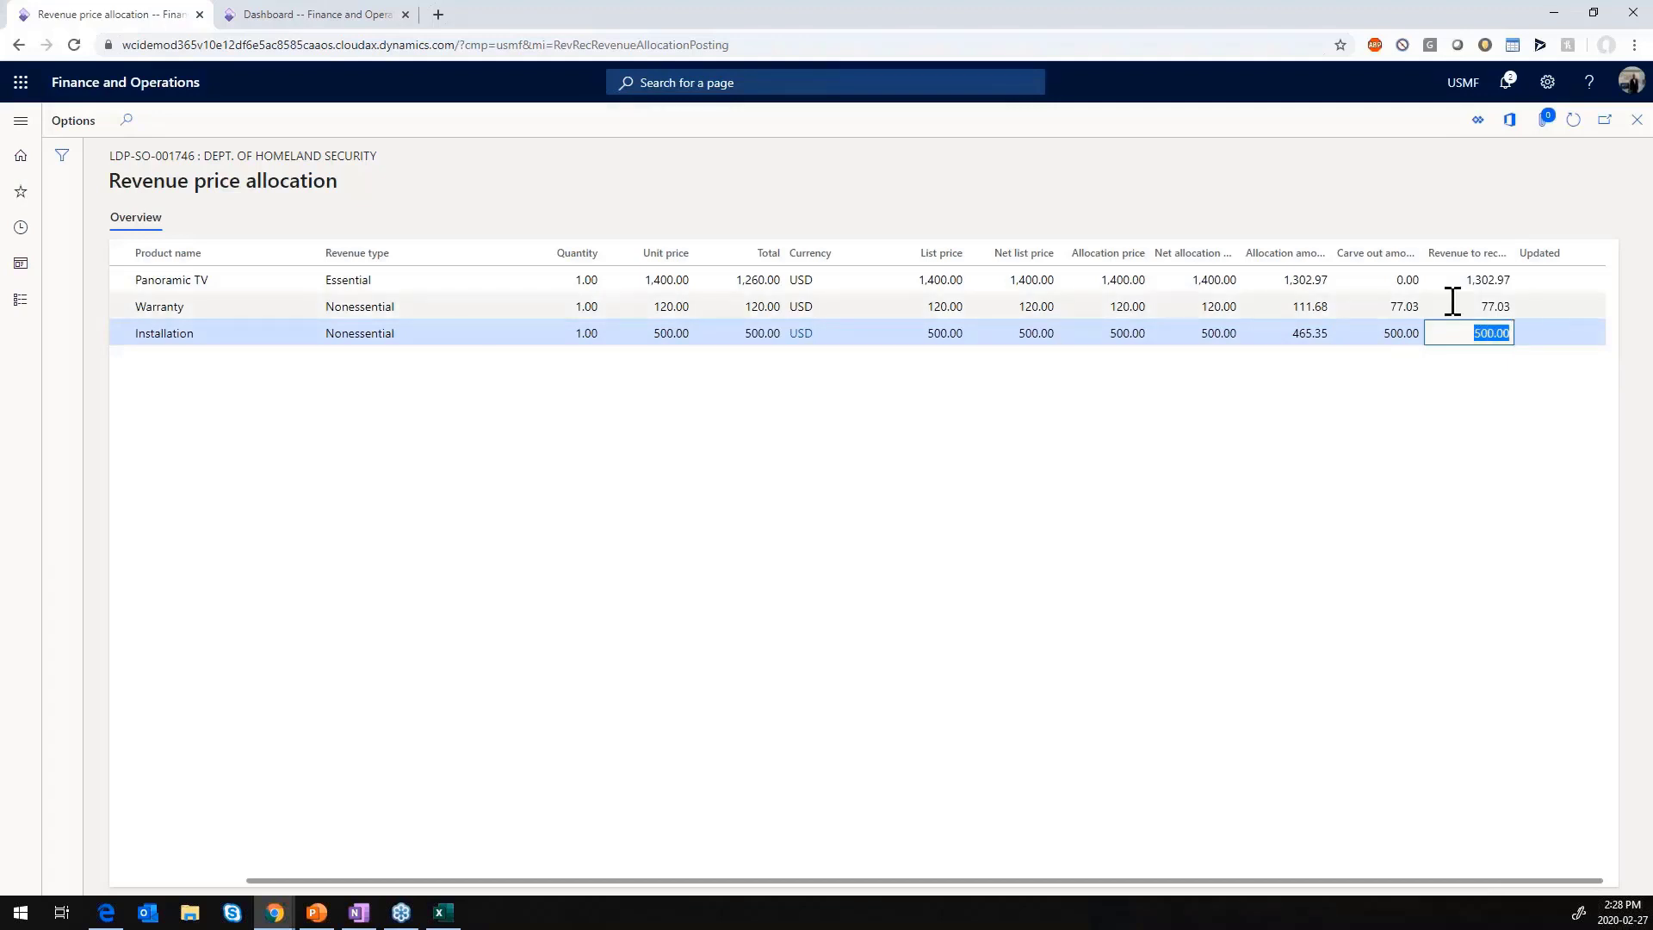
{"action": "left_click", "coordinate": [1495, 306]}
{"action": "left_click_drag", "start_coordinate": [1495, 306], "coordinate": [1512, 306]}
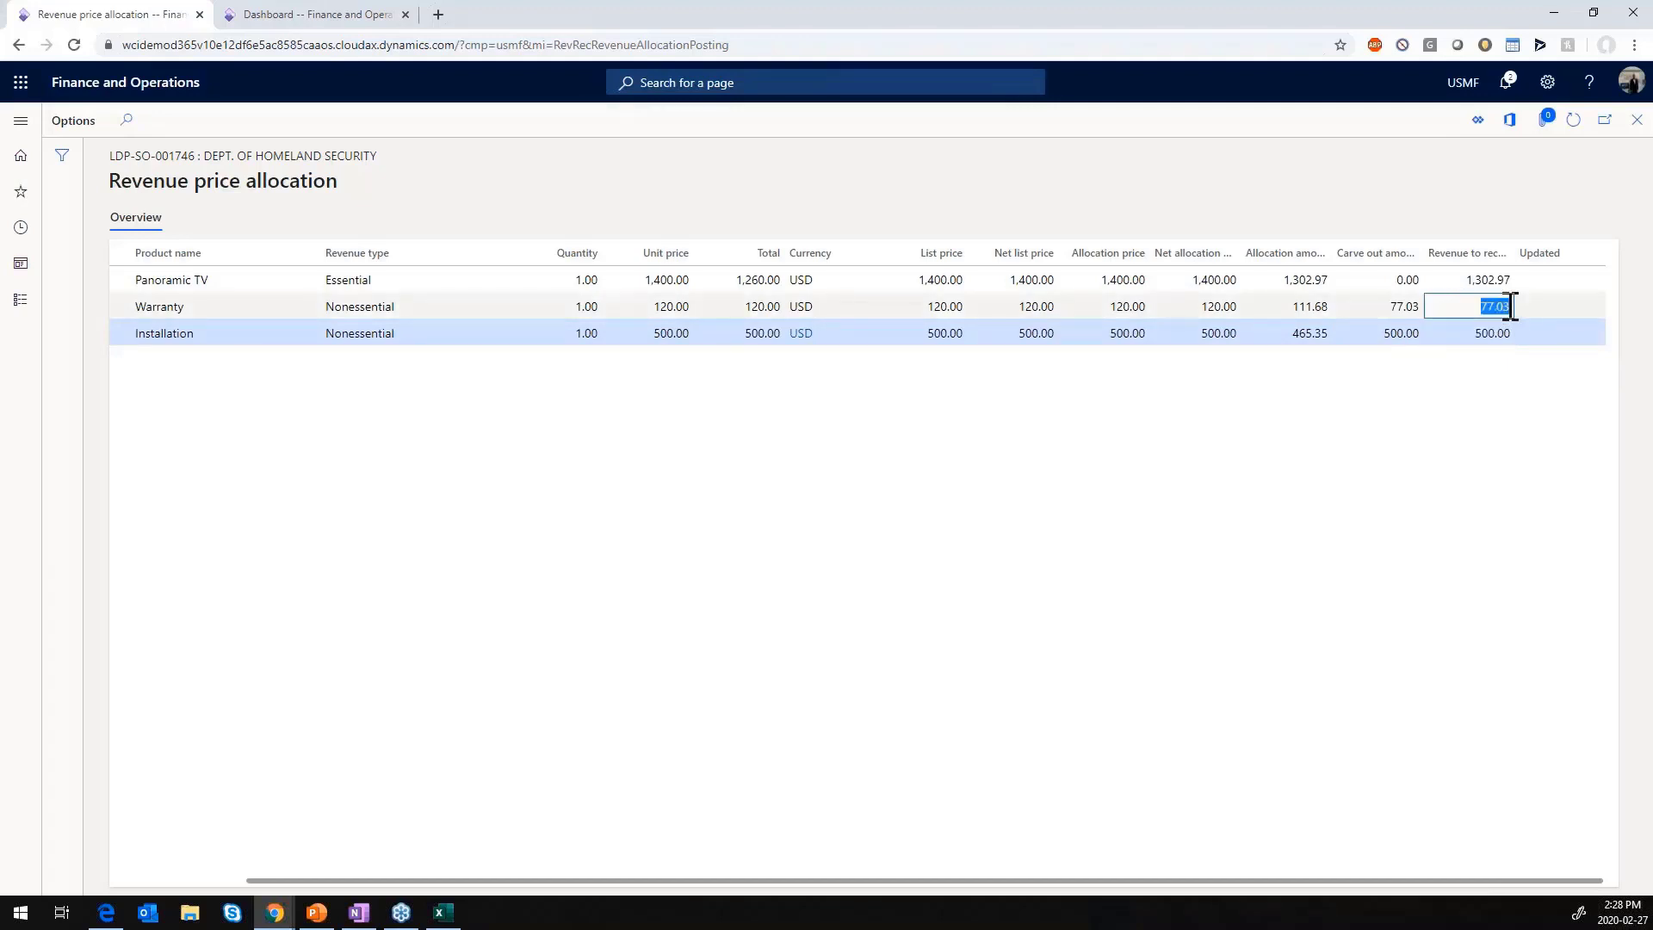
{"action": "left_click", "coordinate": [1496, 281]}
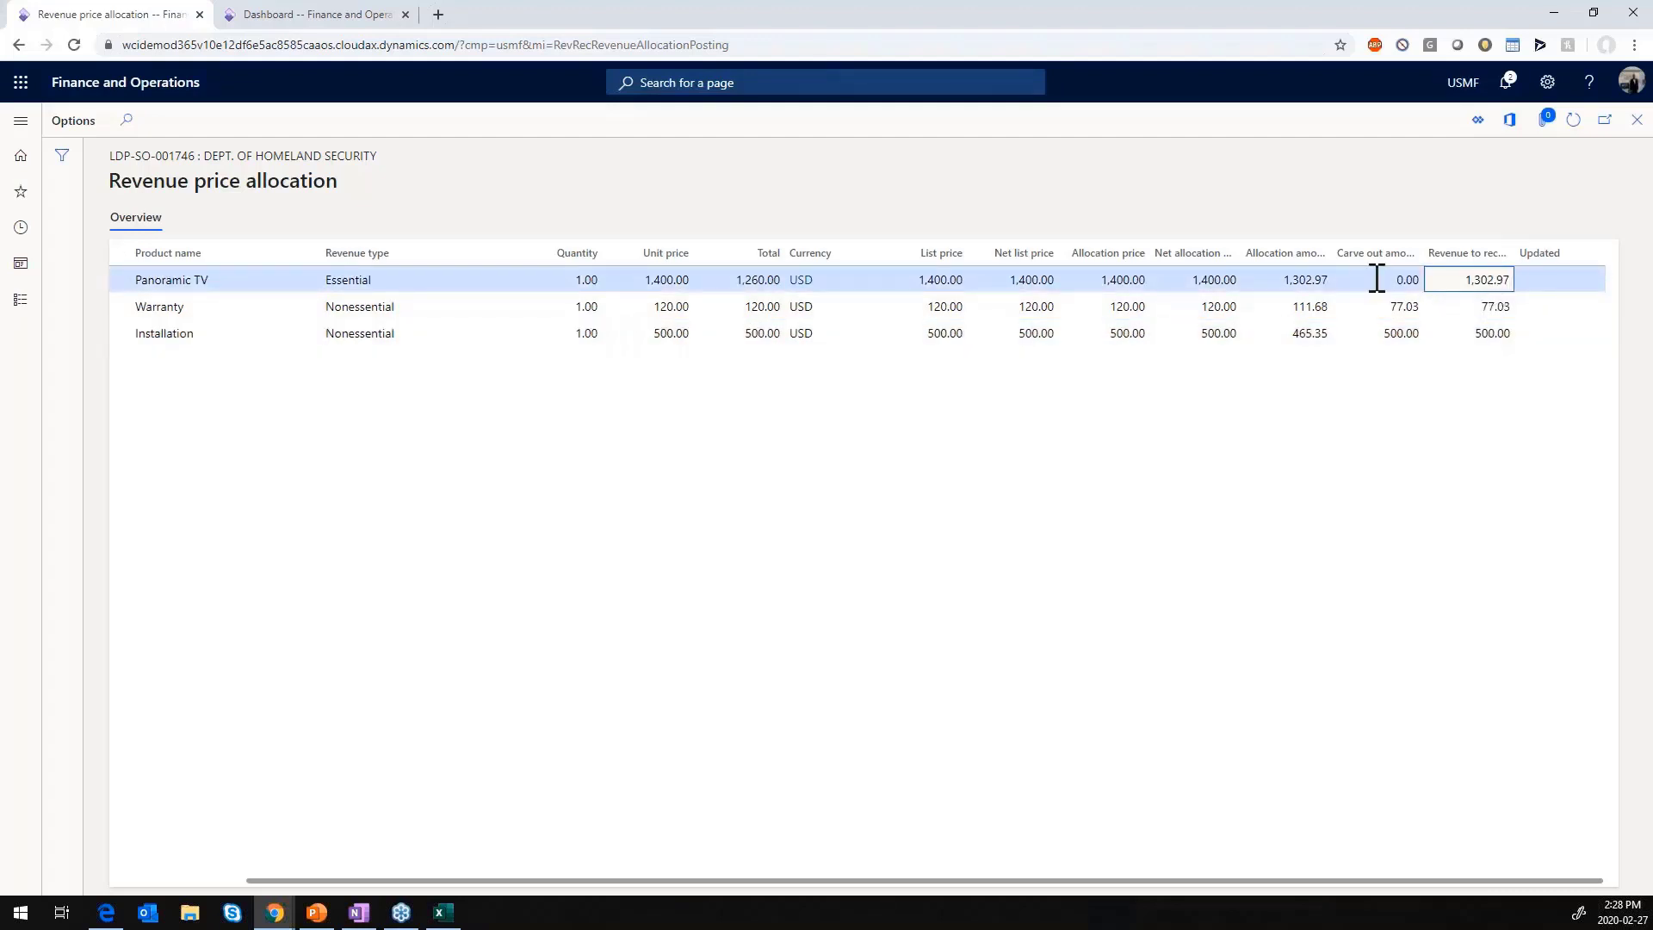
{"action": "left_click", "coordinate": [1636, 119]}
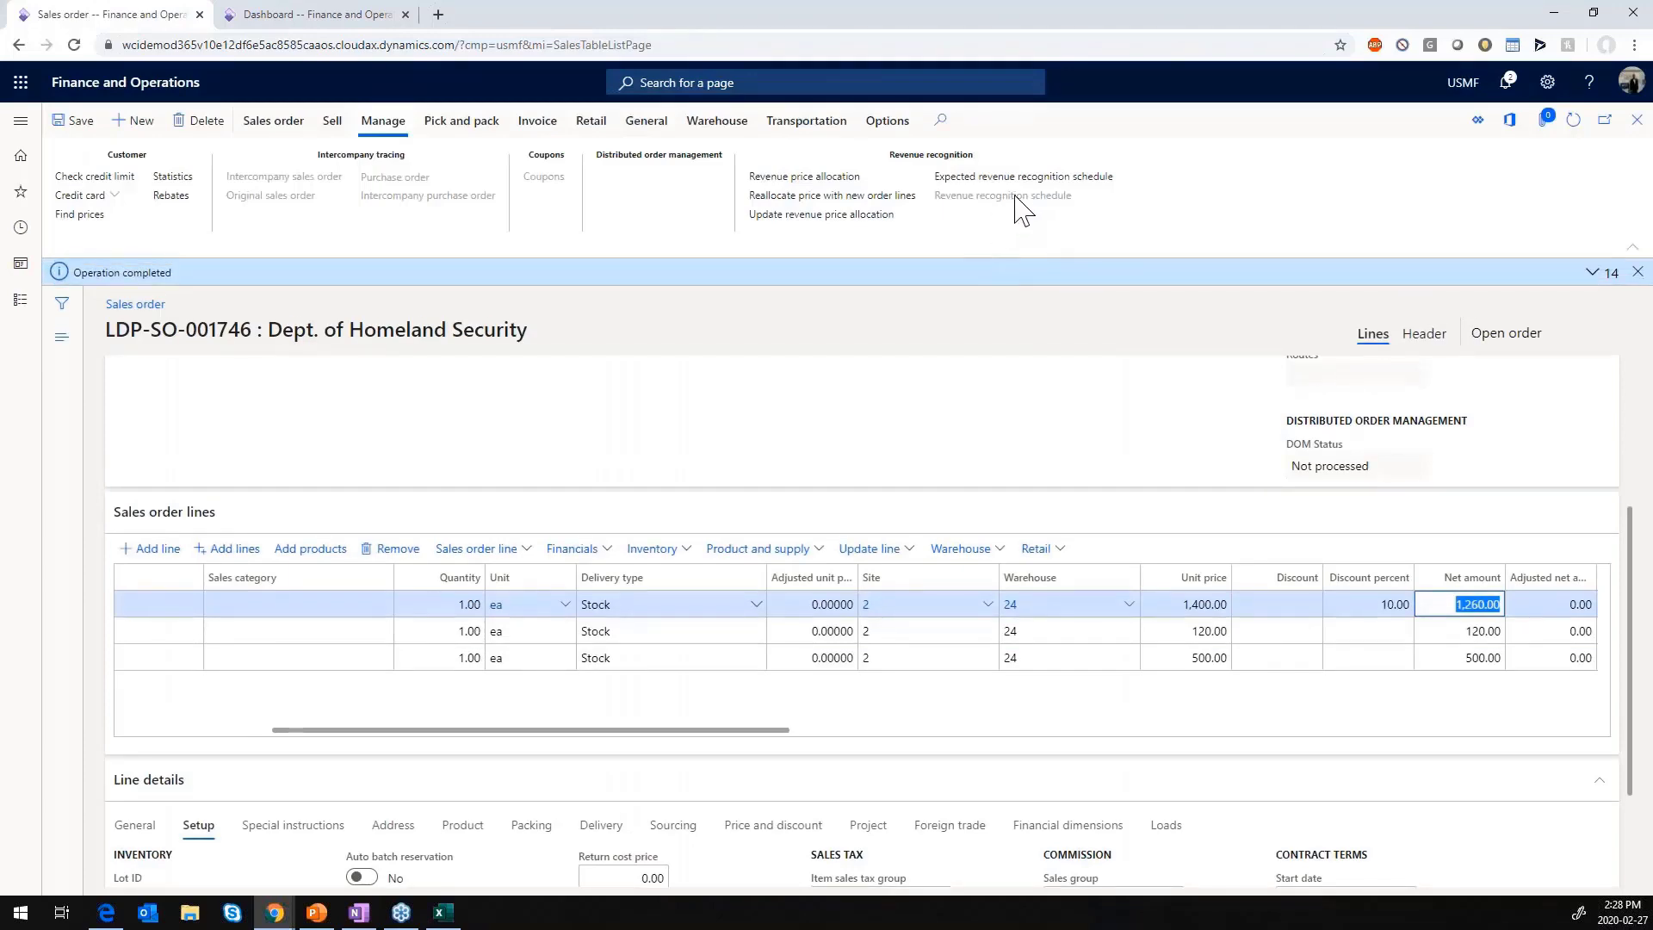
Examine the expected revenue recognition schedule for the Warranty and Installation items, including recognize dates and total recognition amounts, and return to the order
{"action": "left_click", "coordinate": [1033, 180]}
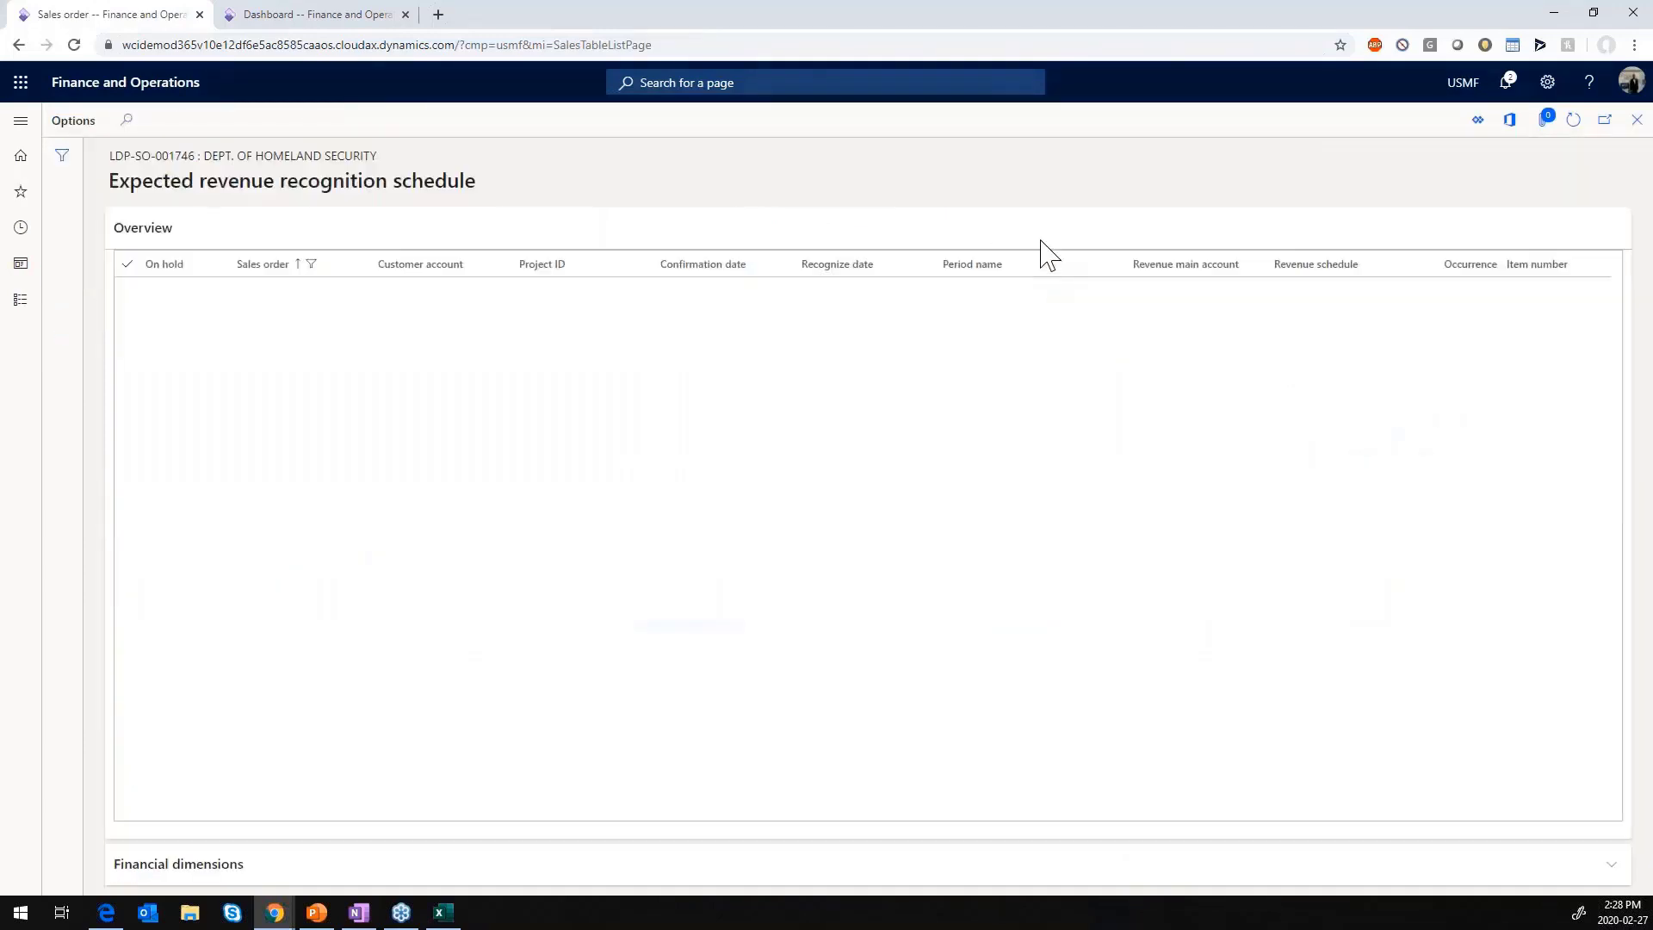
{"action": "scroll", "coordinate": [1051, 431], "scroll_direction": "right", "scroll_amount": 10}
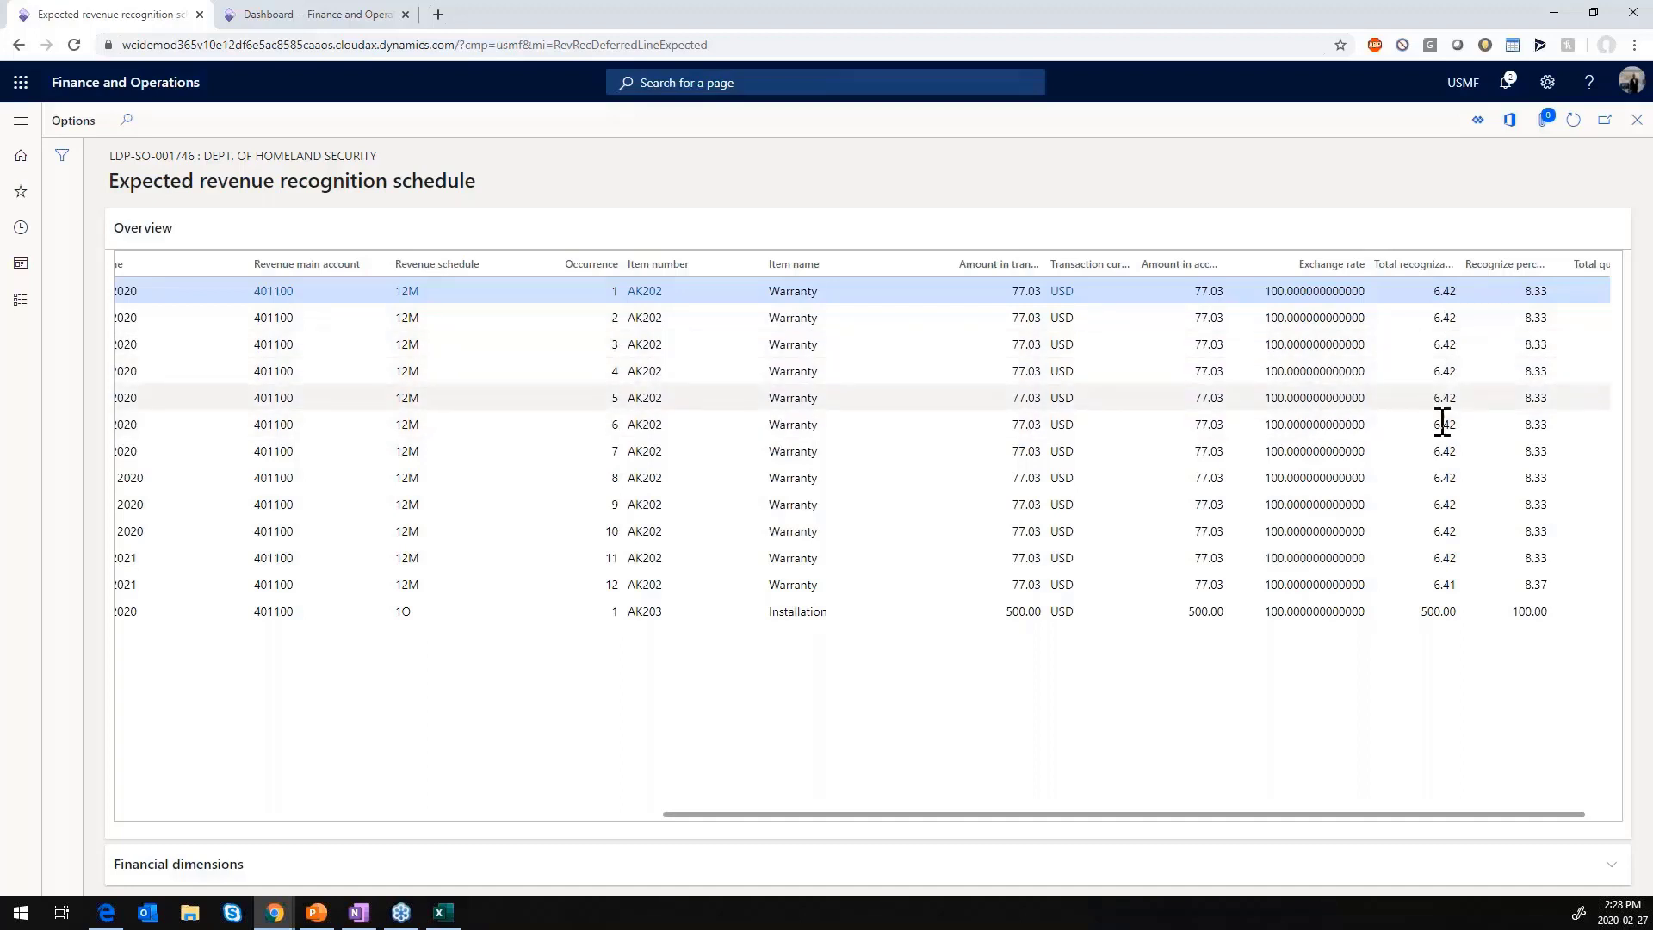
{"action": "left_click", "coordinate": [1454, 613]}
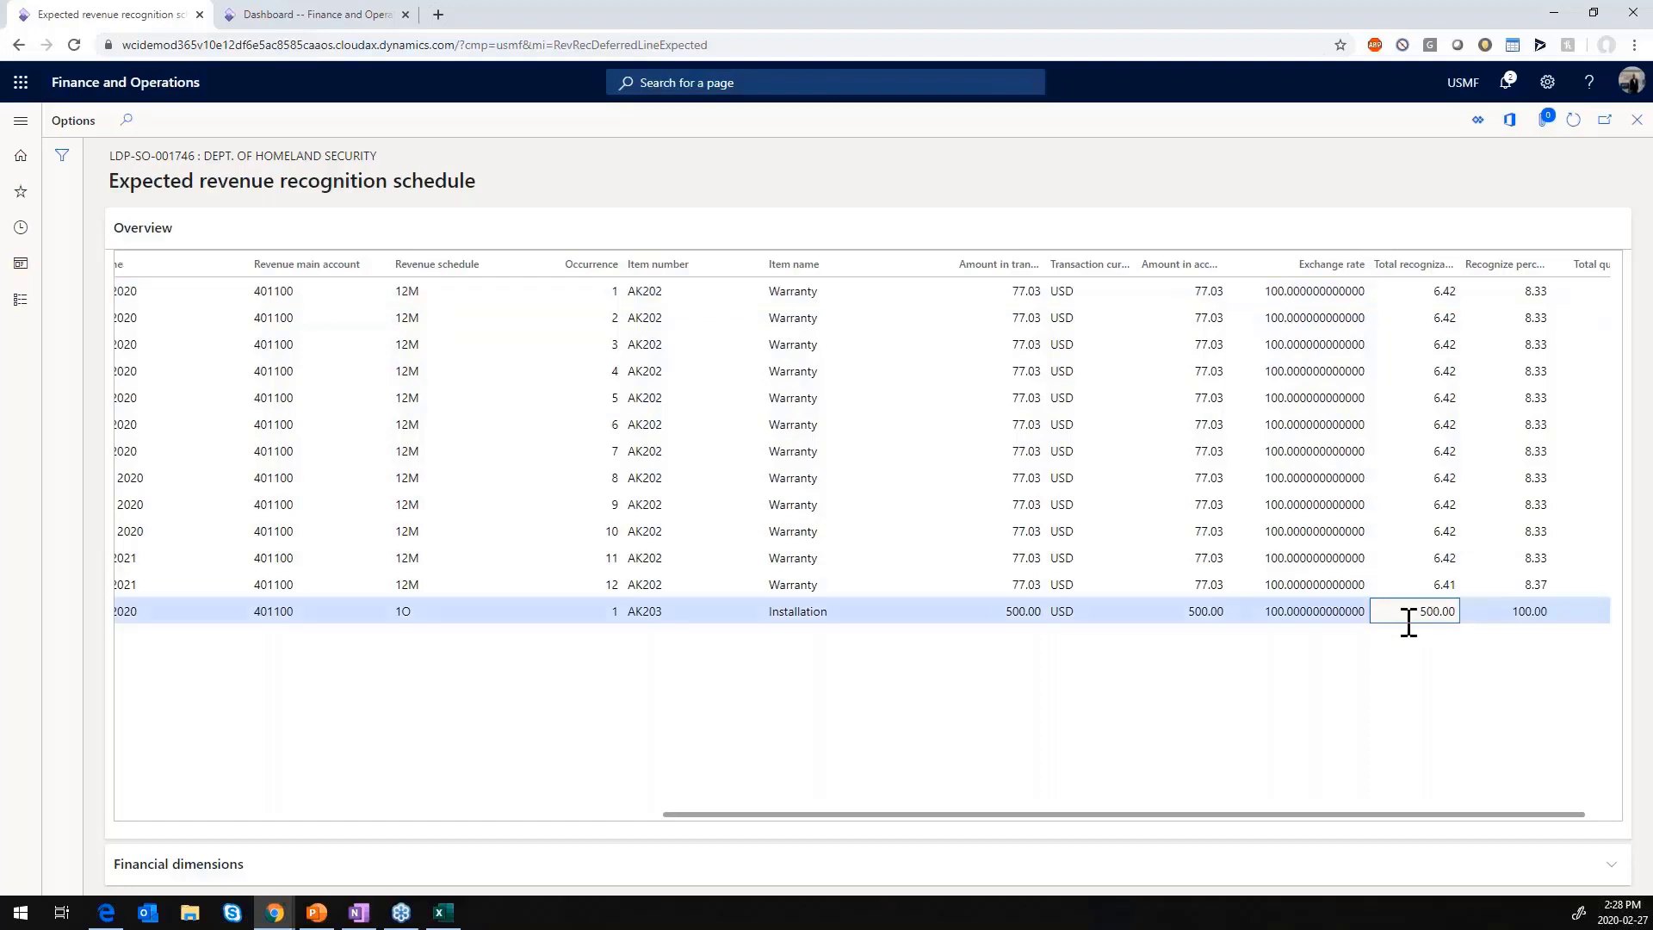
{"action": "left_click_drag", "start_coordinate": [1400, 622], "coordinate": [1445, 617]}
{"action": "left_click", "coordinate": [1445, 617]}
{"action": "scroll", "coordinate": [1452, 620], "scroll_direction": "left", "scroll_amount": 5}
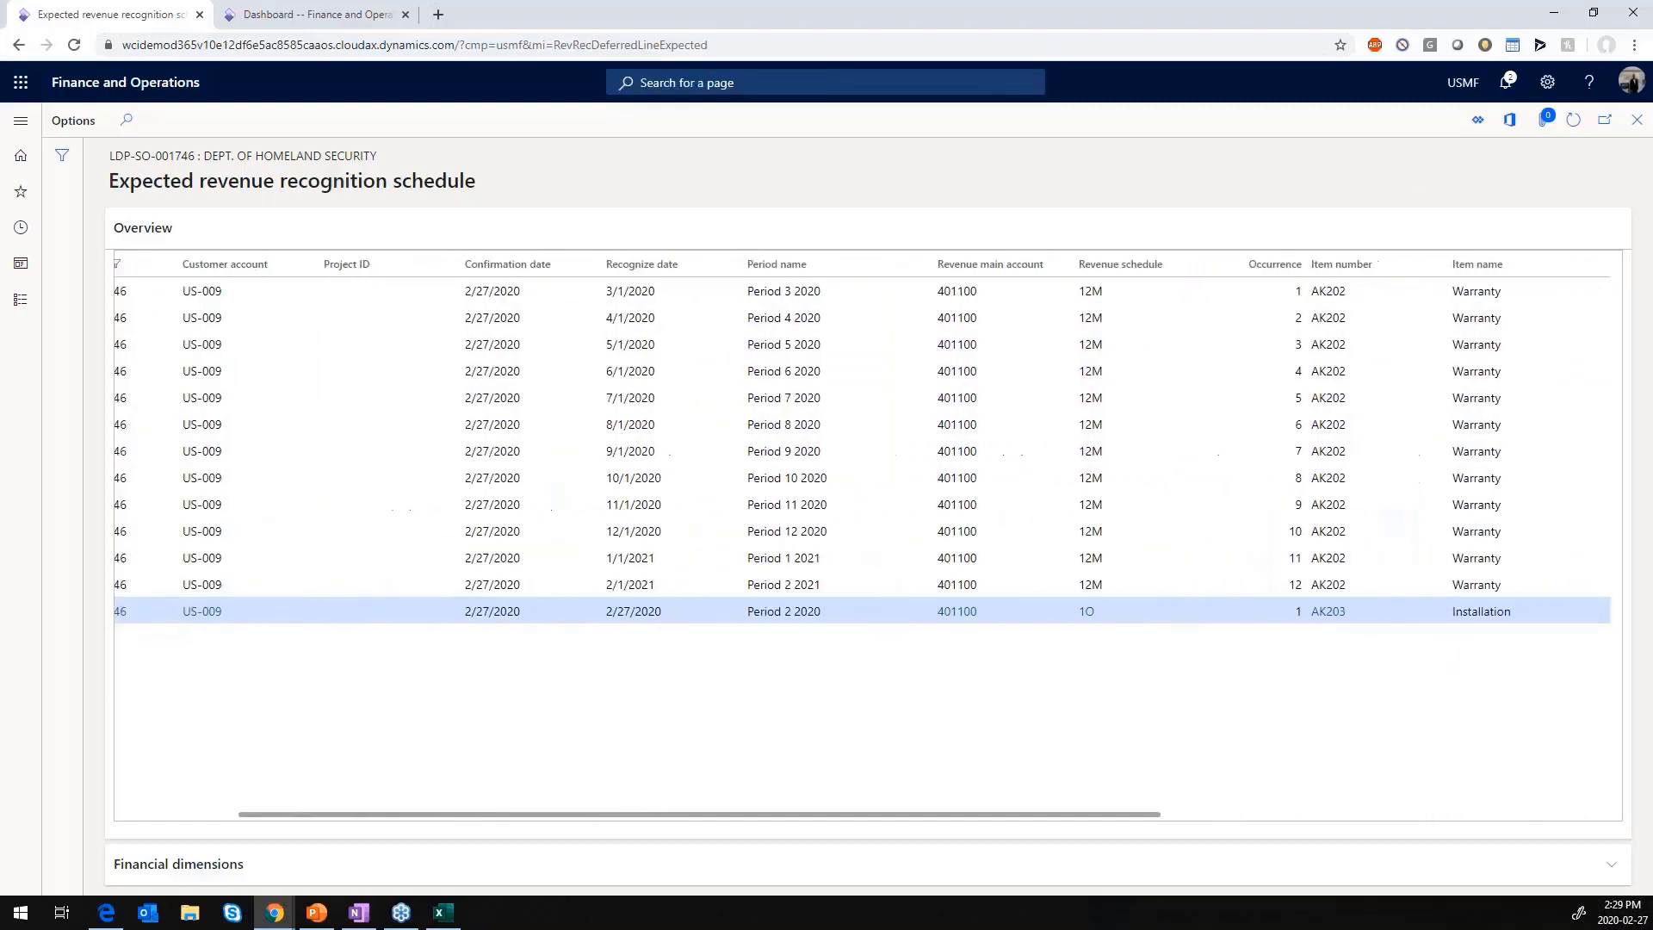
{"action": "scroll", "coordinate": [1458, 620], "scroll_direction": "left", "scroll_amount": 2}
{"action": "scroll", "coordinate": [1458, 620], "scroll_direction": "right", "scroll_amount": 8}
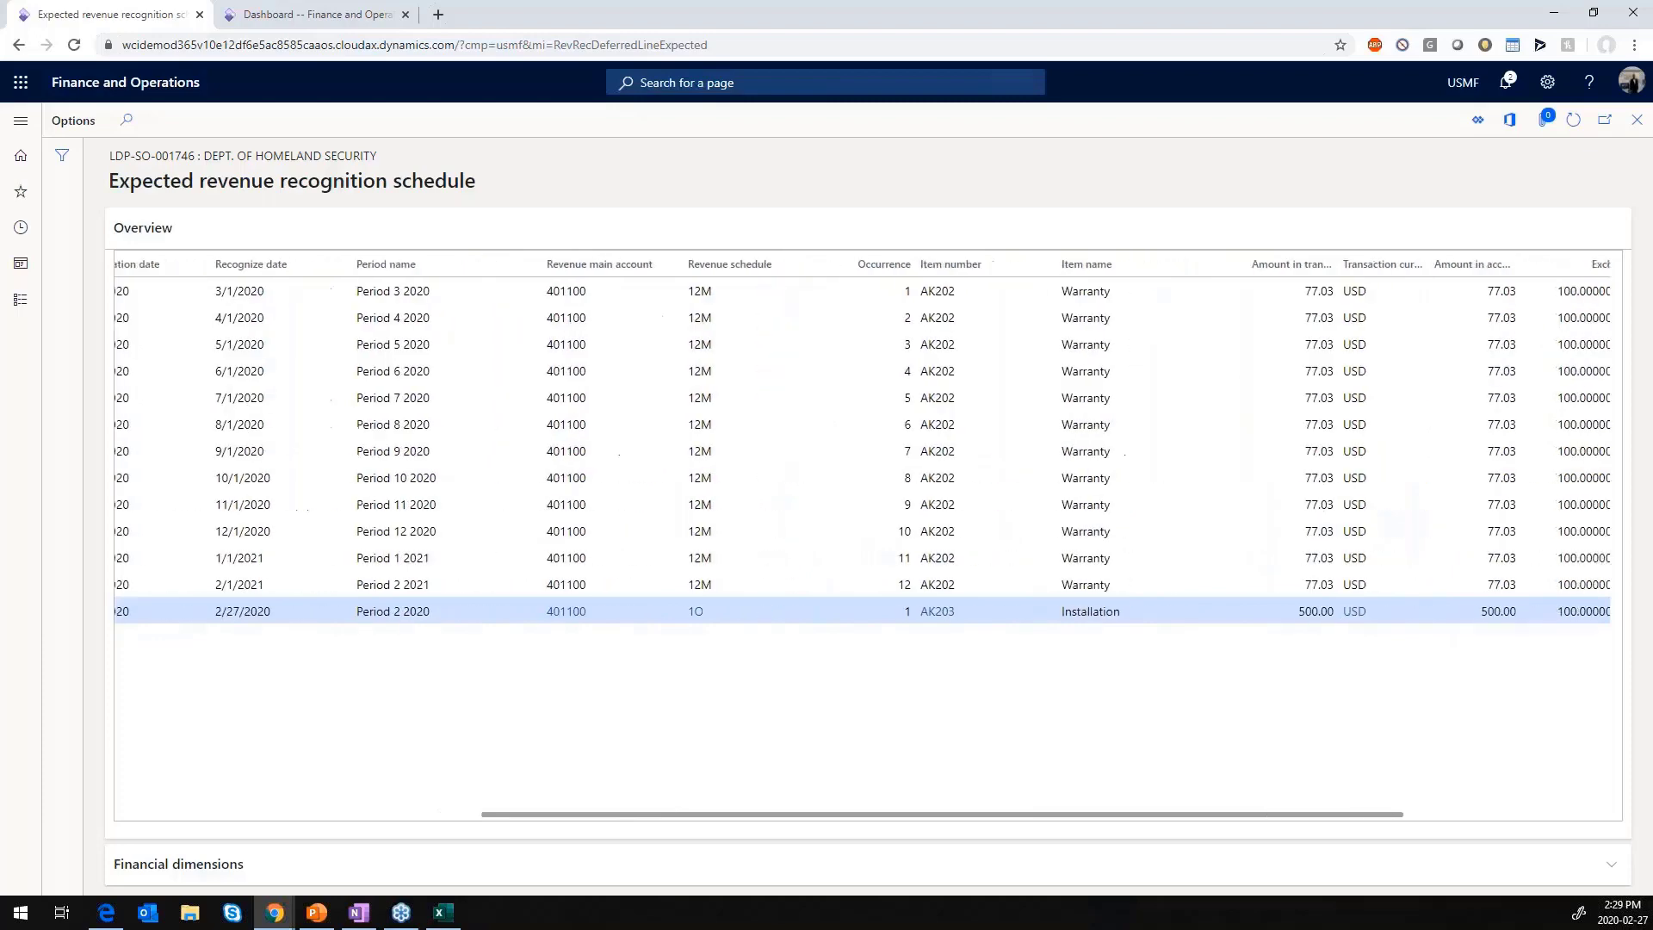
{"action": "left_click", "coordinate": [1635, 119]}
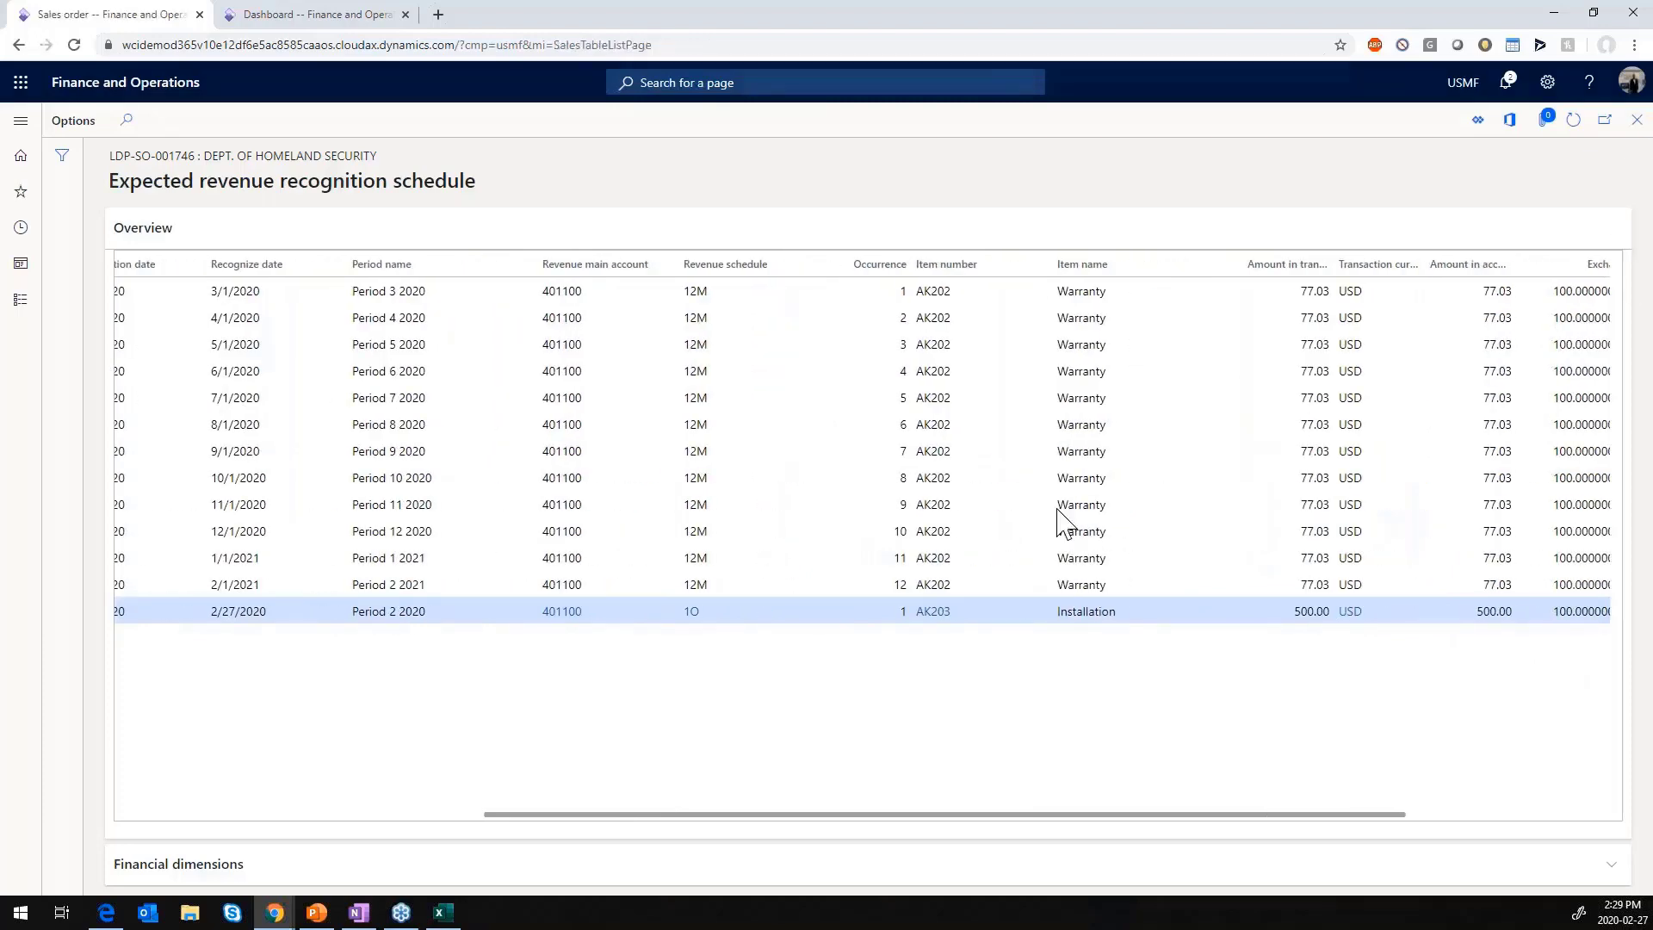
In the released product details of the Installation item AK203, turn off Exclude from carve out and set the revenue type to Post contract support
{"action": "mouse_move", "coordinate": [890, 636]}
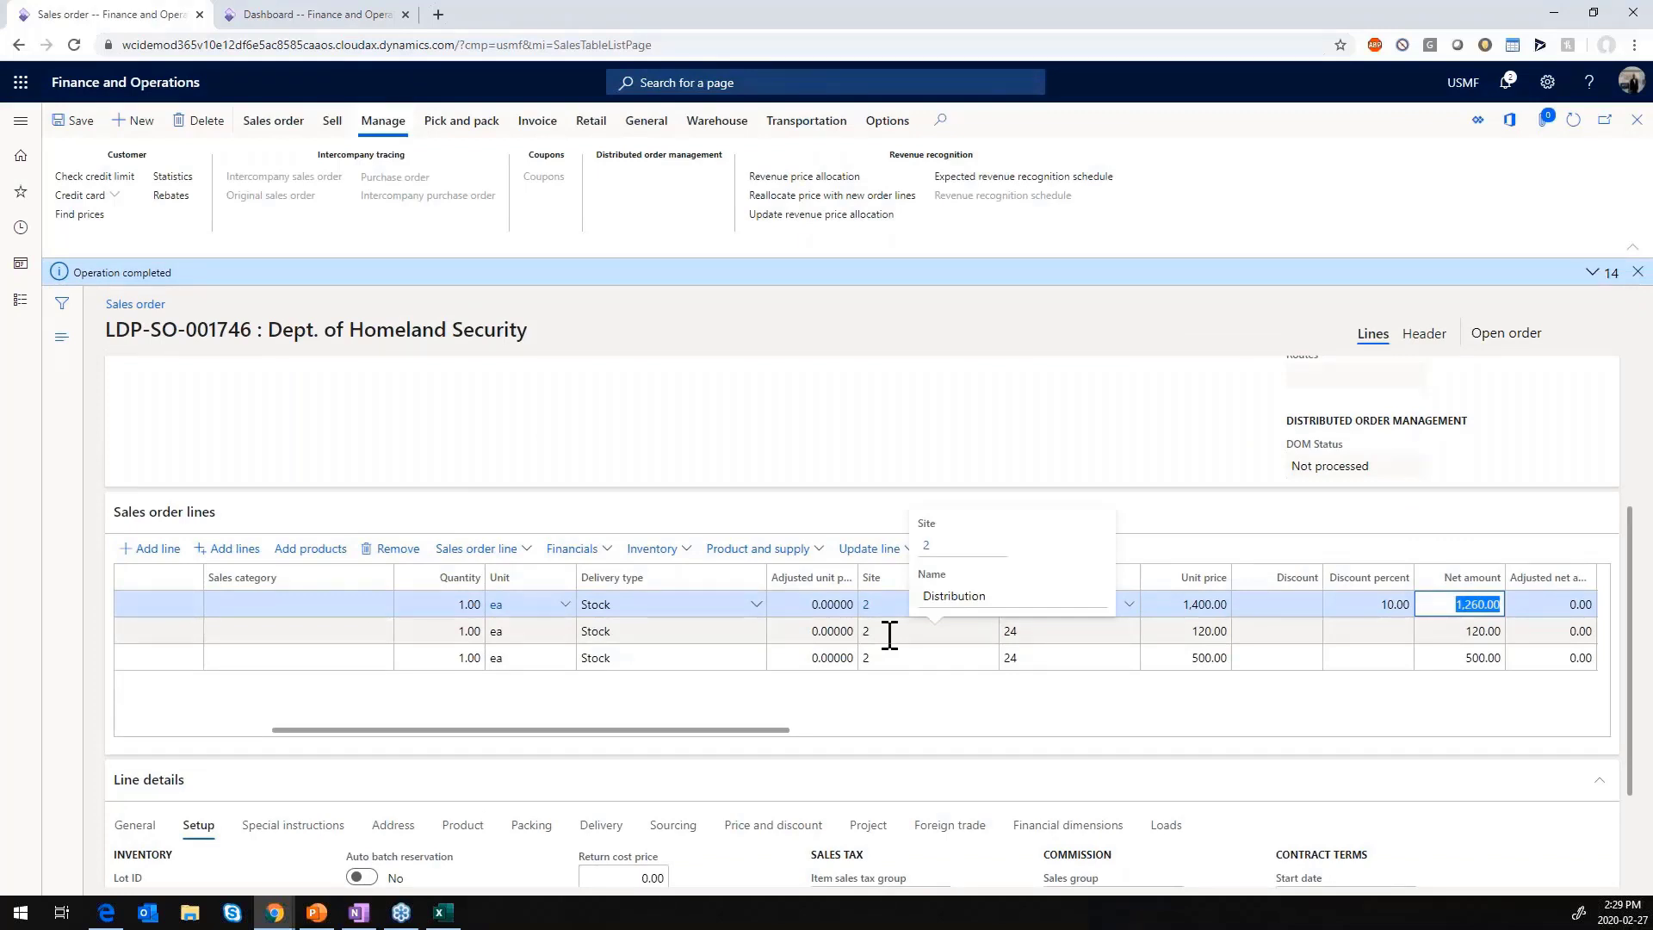
{"action": "left_click", "coordinate": [1638, 272]}
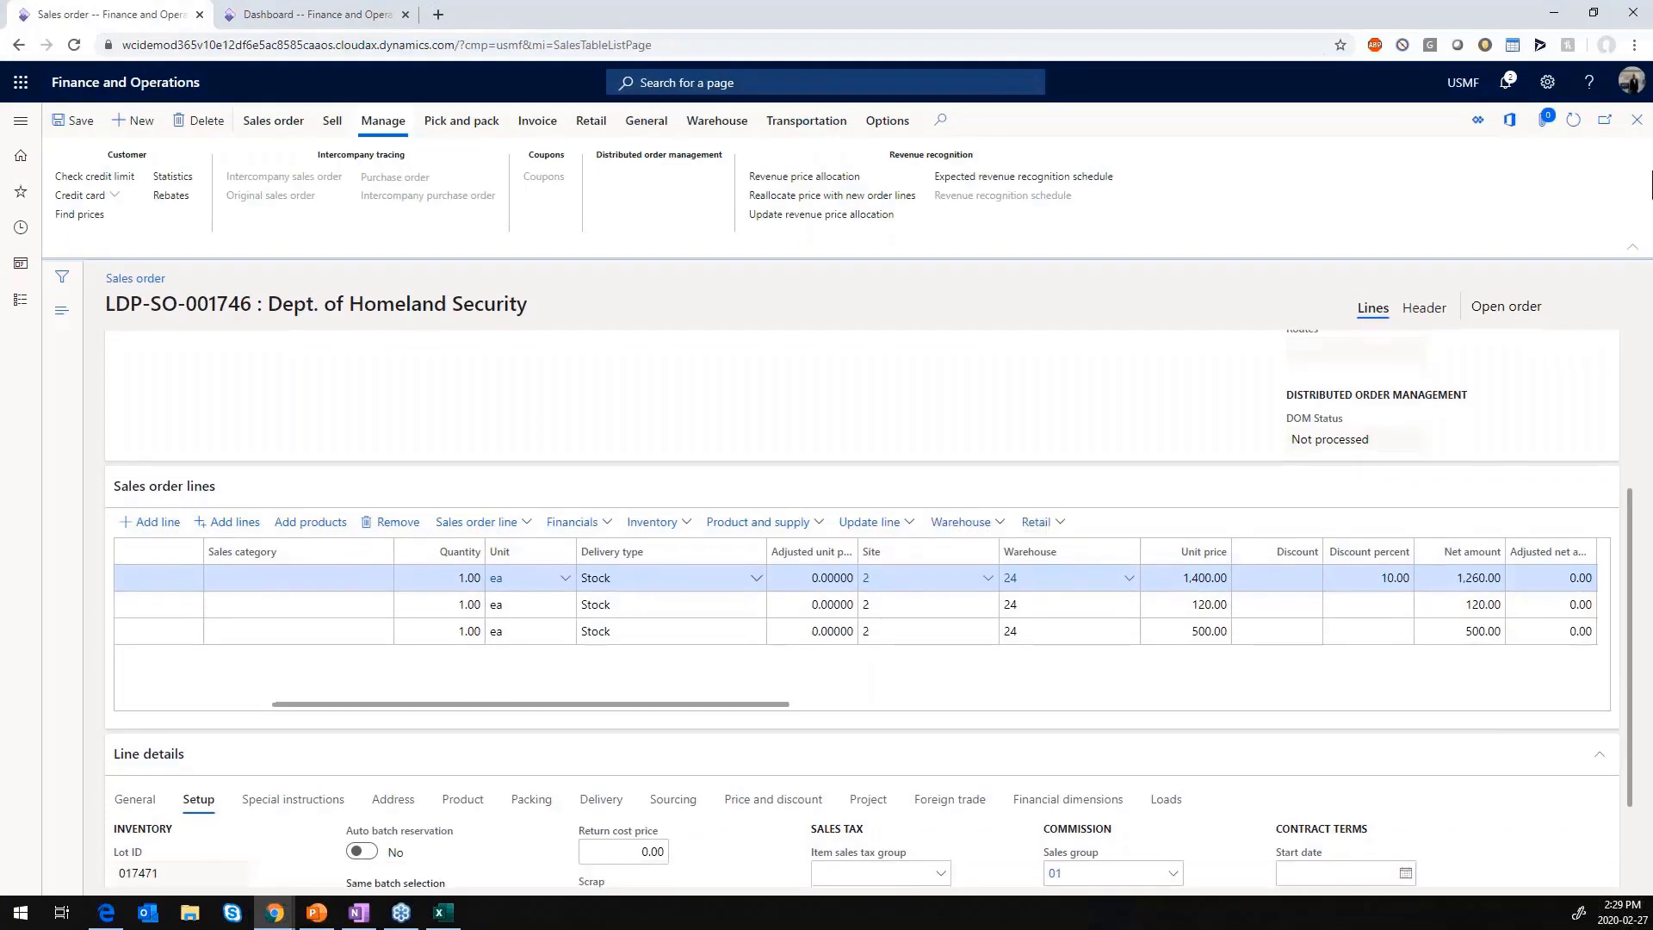
{"action": "scroll", "coordinate": [801, 689], "scroll_direction": "left", "scroll_amount": 5}
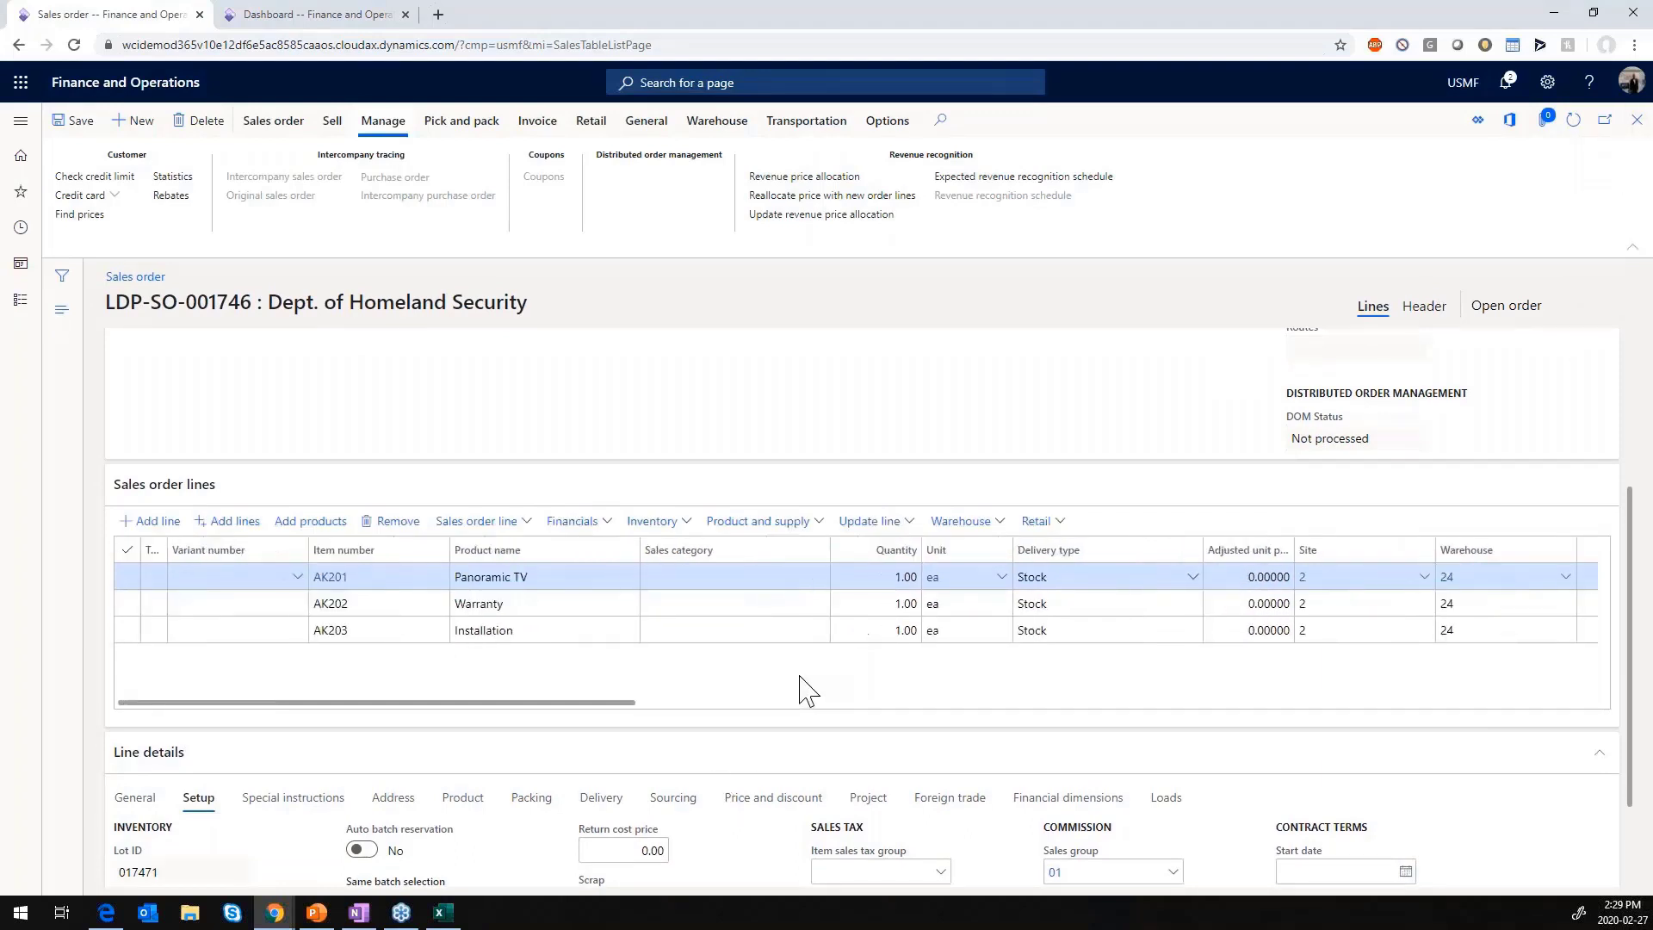
{"action": "left_click", "coordinate": [451, 634]}
{"action": "left_click", "coordinate": [326, 636]}
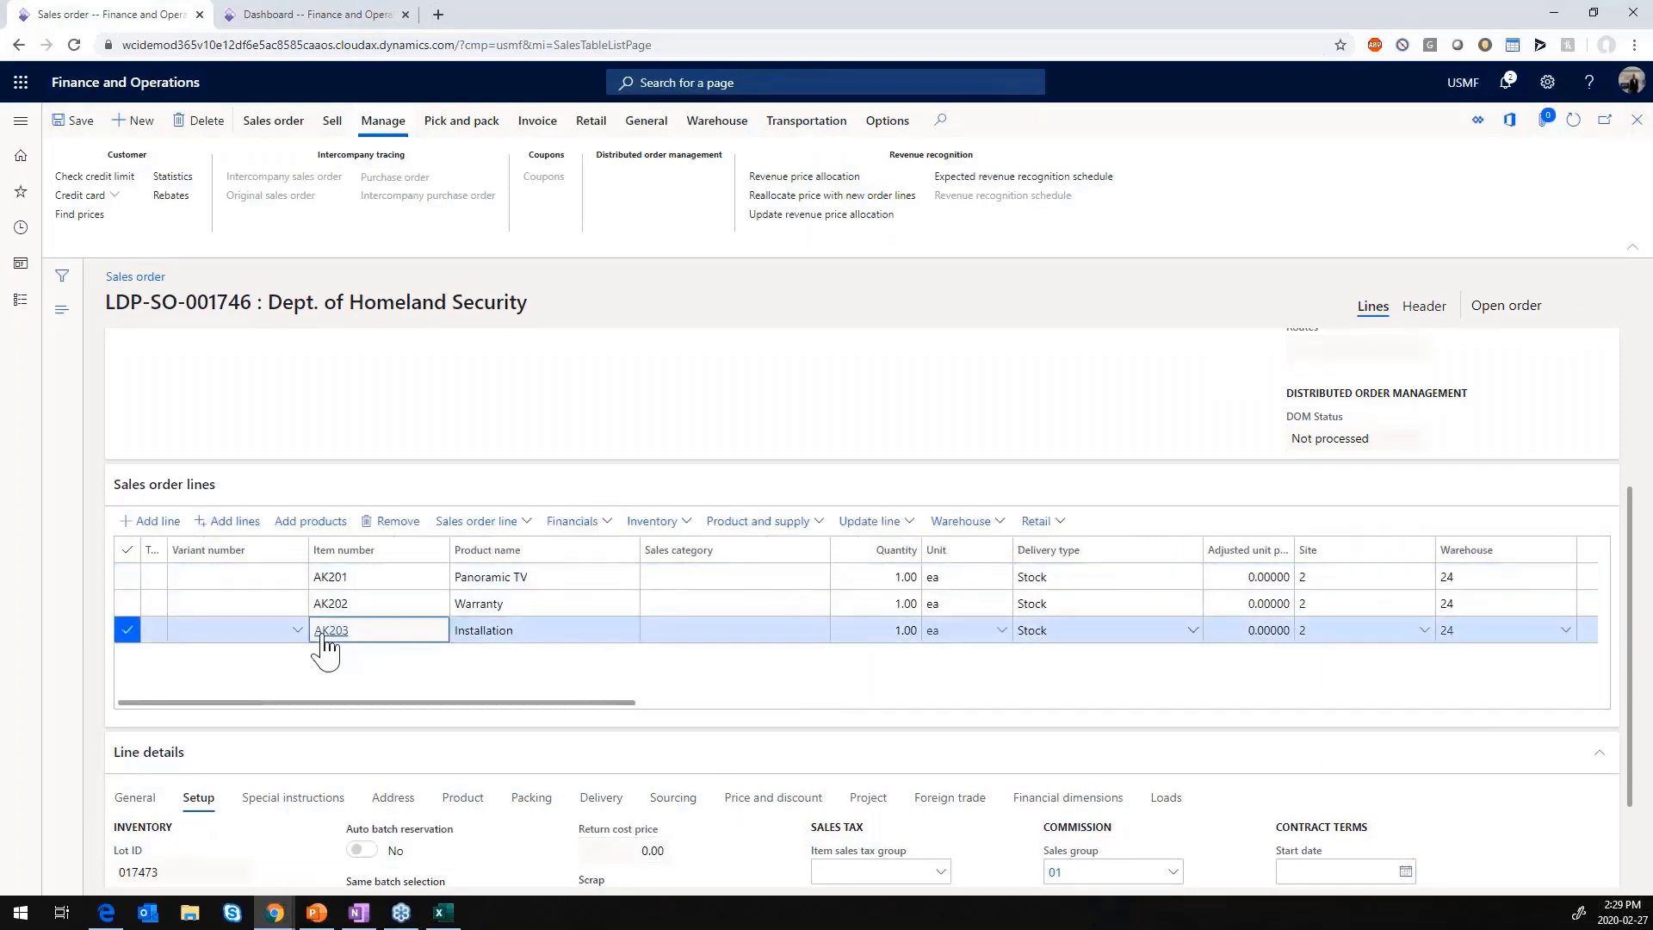
{"action": "left_click", "coordinate": [325, 636]}
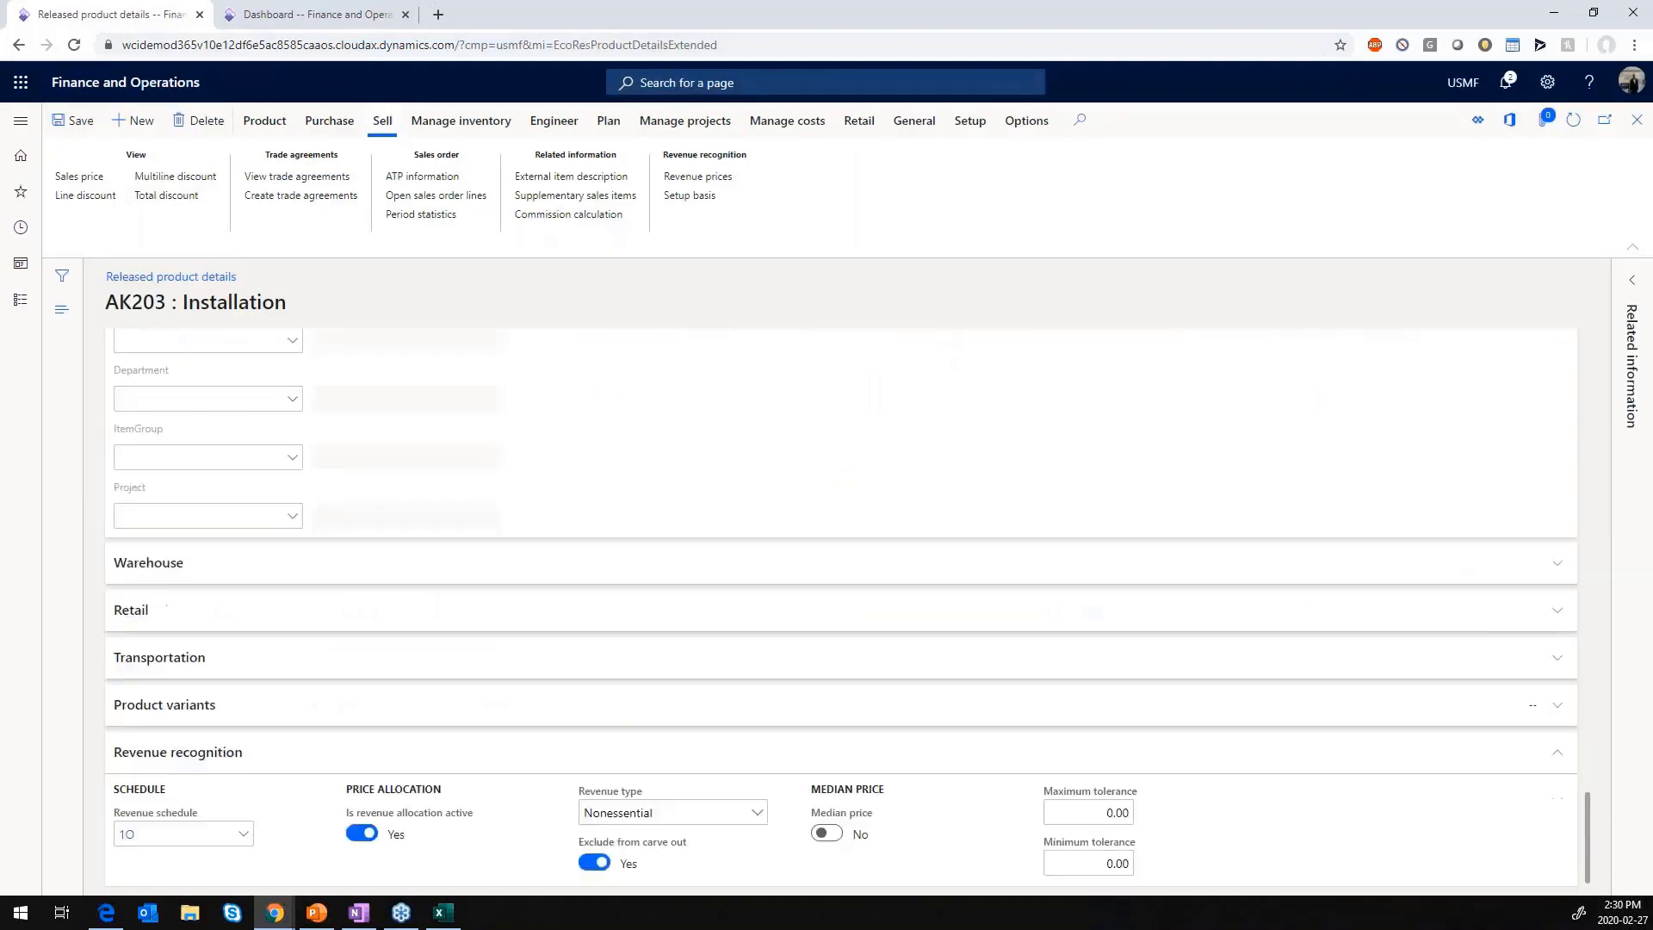
{"action": "left_click", "coordinate": [606, 855]}
{"action": "left_click", "coordinate": [641, 787]}
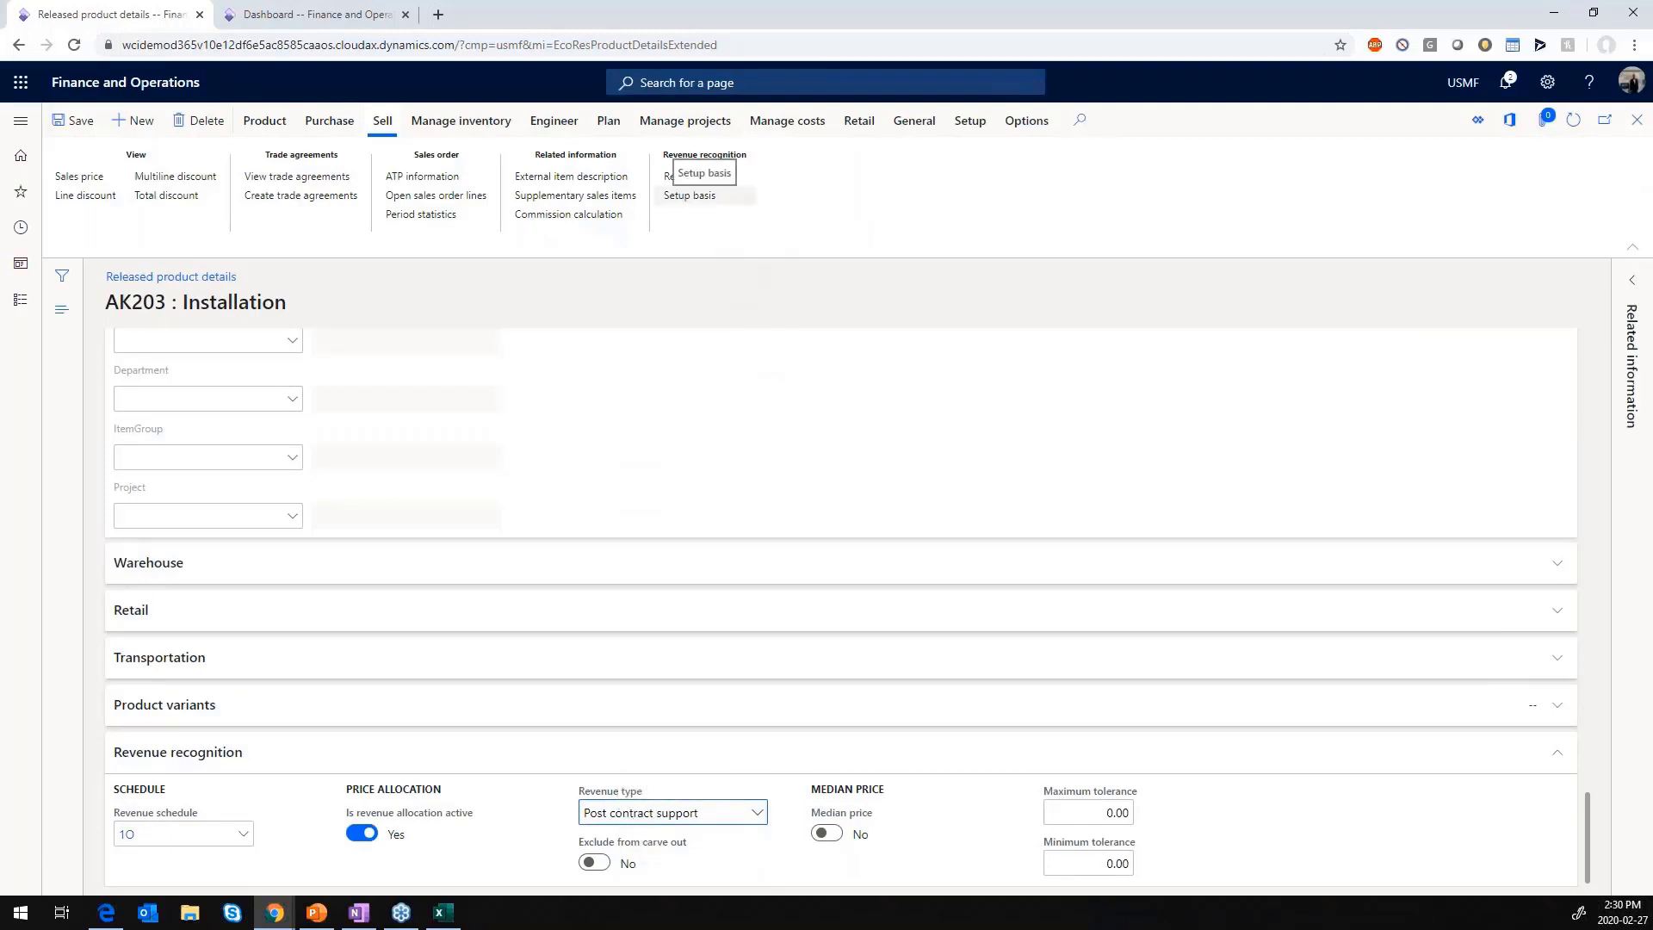
Check the item group in the Installation item's revenue recognition setup basis, and go back to the sales order
{"action": "left_click", "coordinate": [693, 197]}
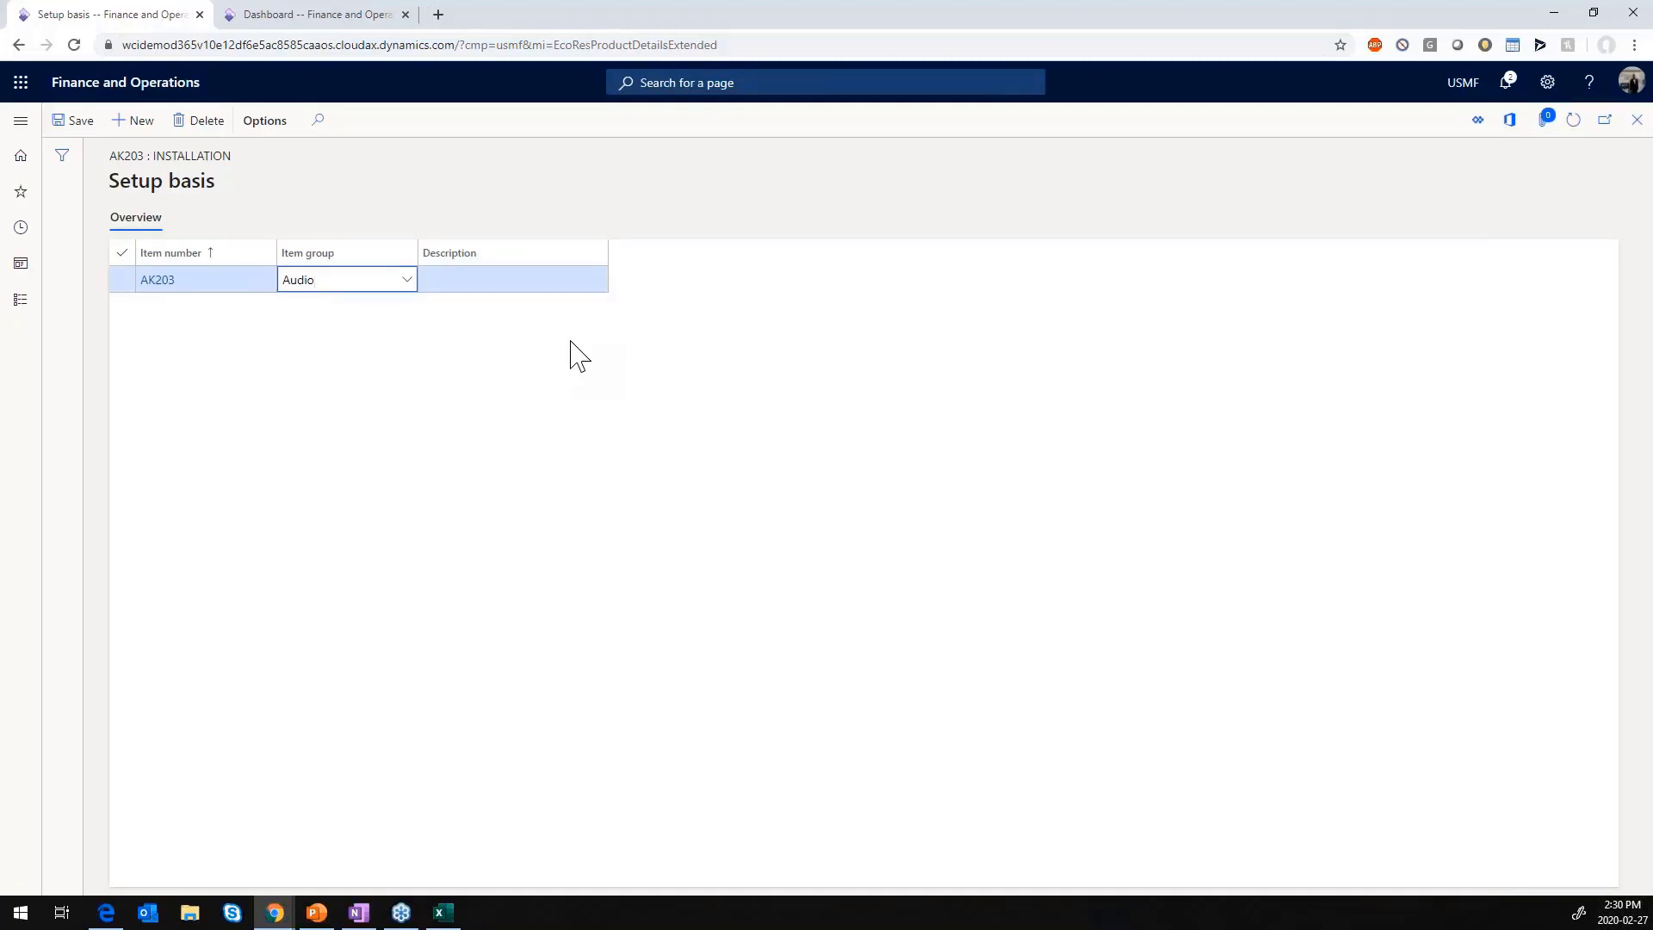
{"action": "left_click", "coordinate": [1638, 119]}
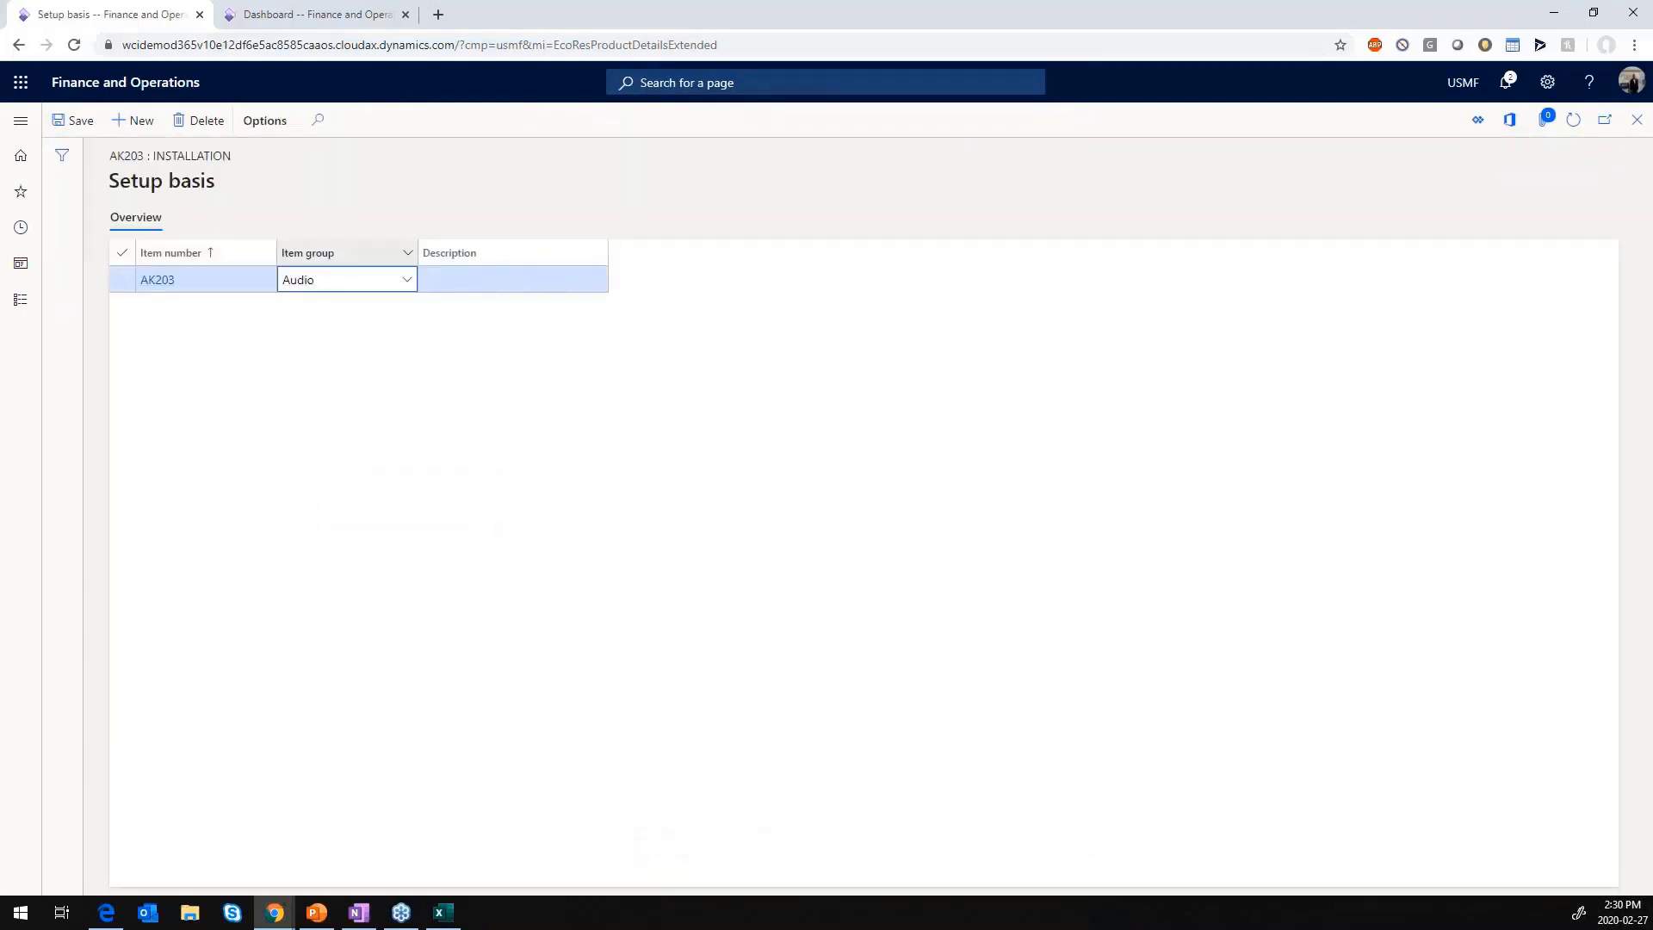
{"action": "left_click", "coordinate": [1637, 119]}
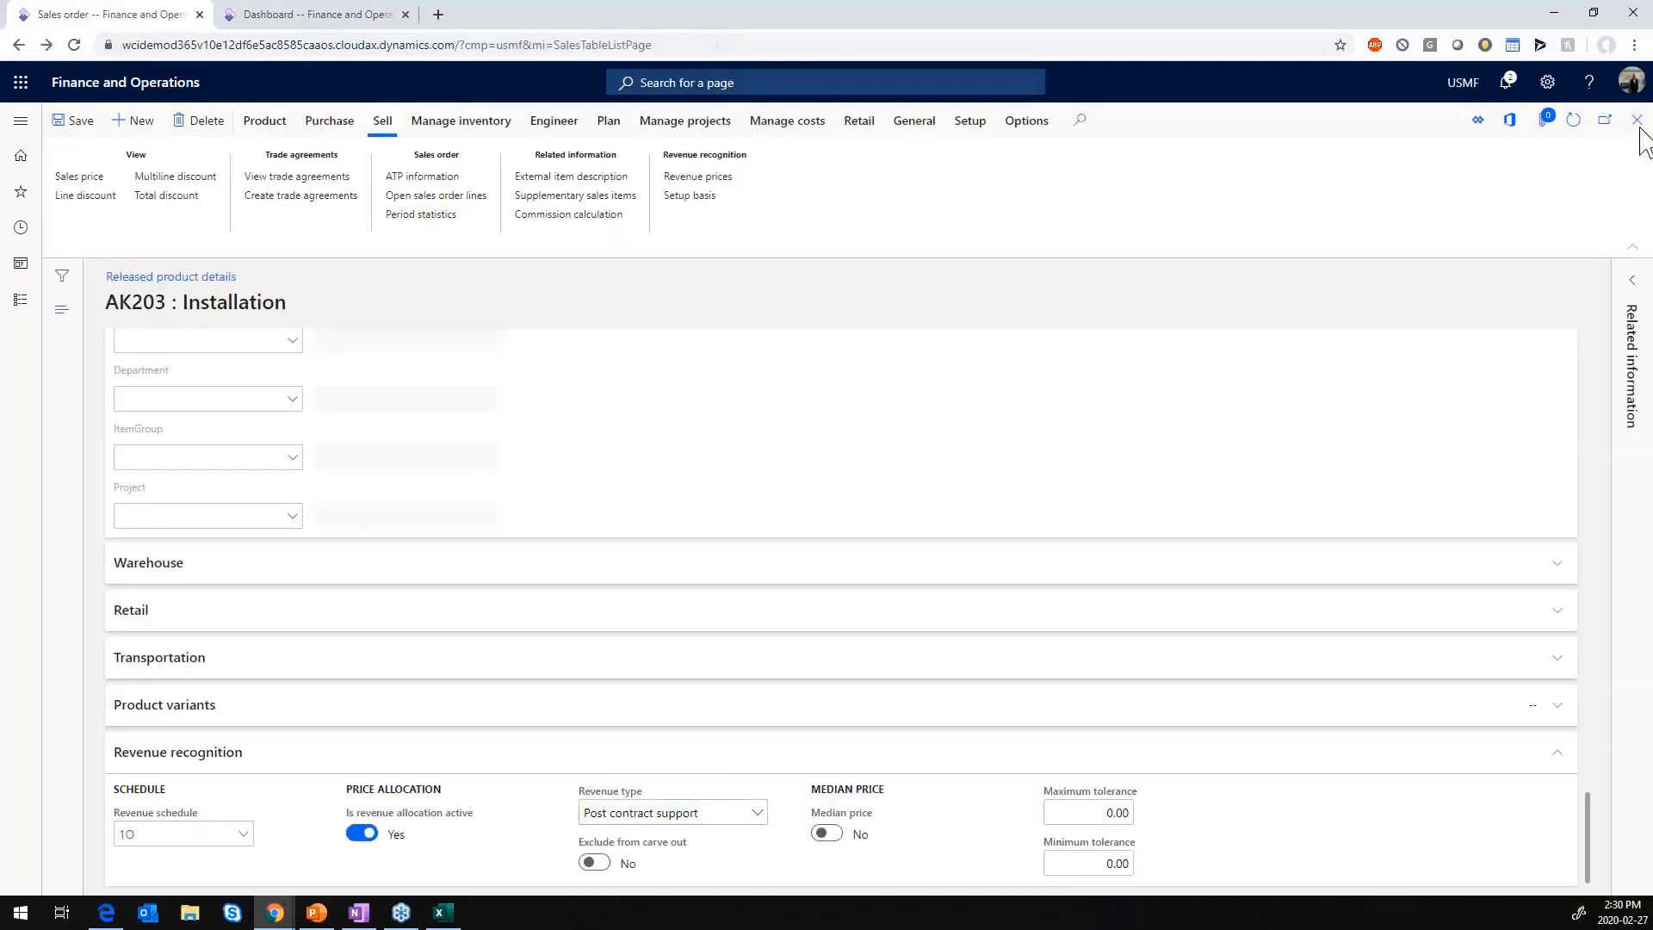
{"action": "left_click", "coordinate": [1639, 125]}
{"action": "left_click", "coordinate": [1609, 856]}
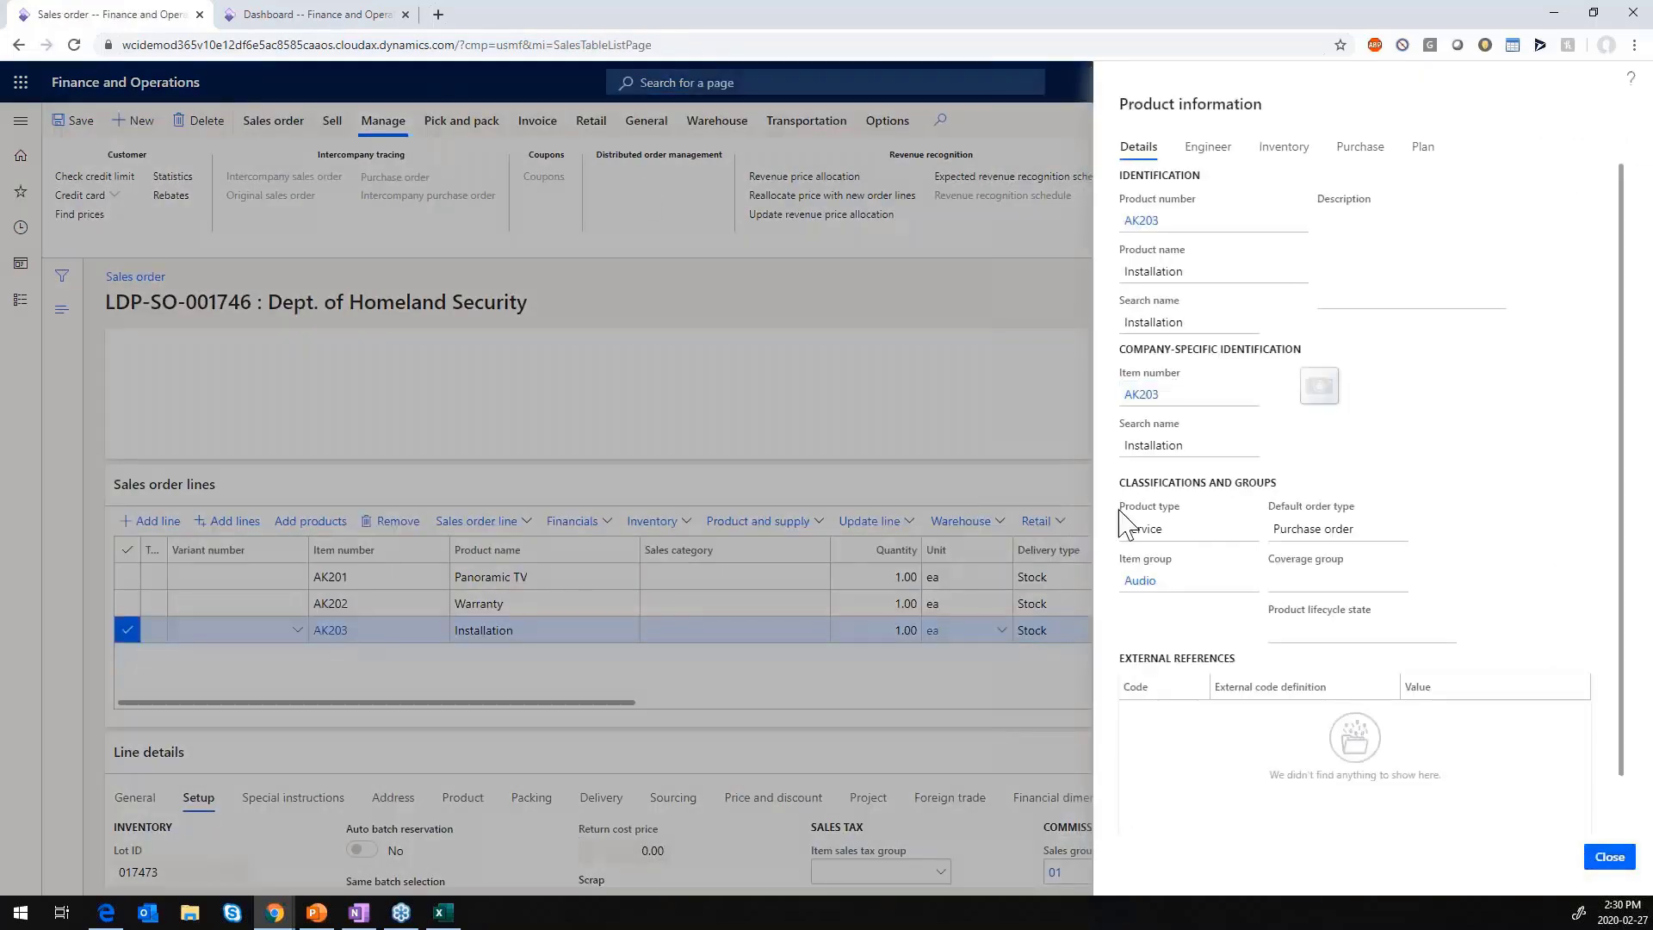
Create a new sales order for the Dept. of Homeland Security by its customer account, keeping the default order details
{"action": "left_click", "coordinate": [120, 122]}
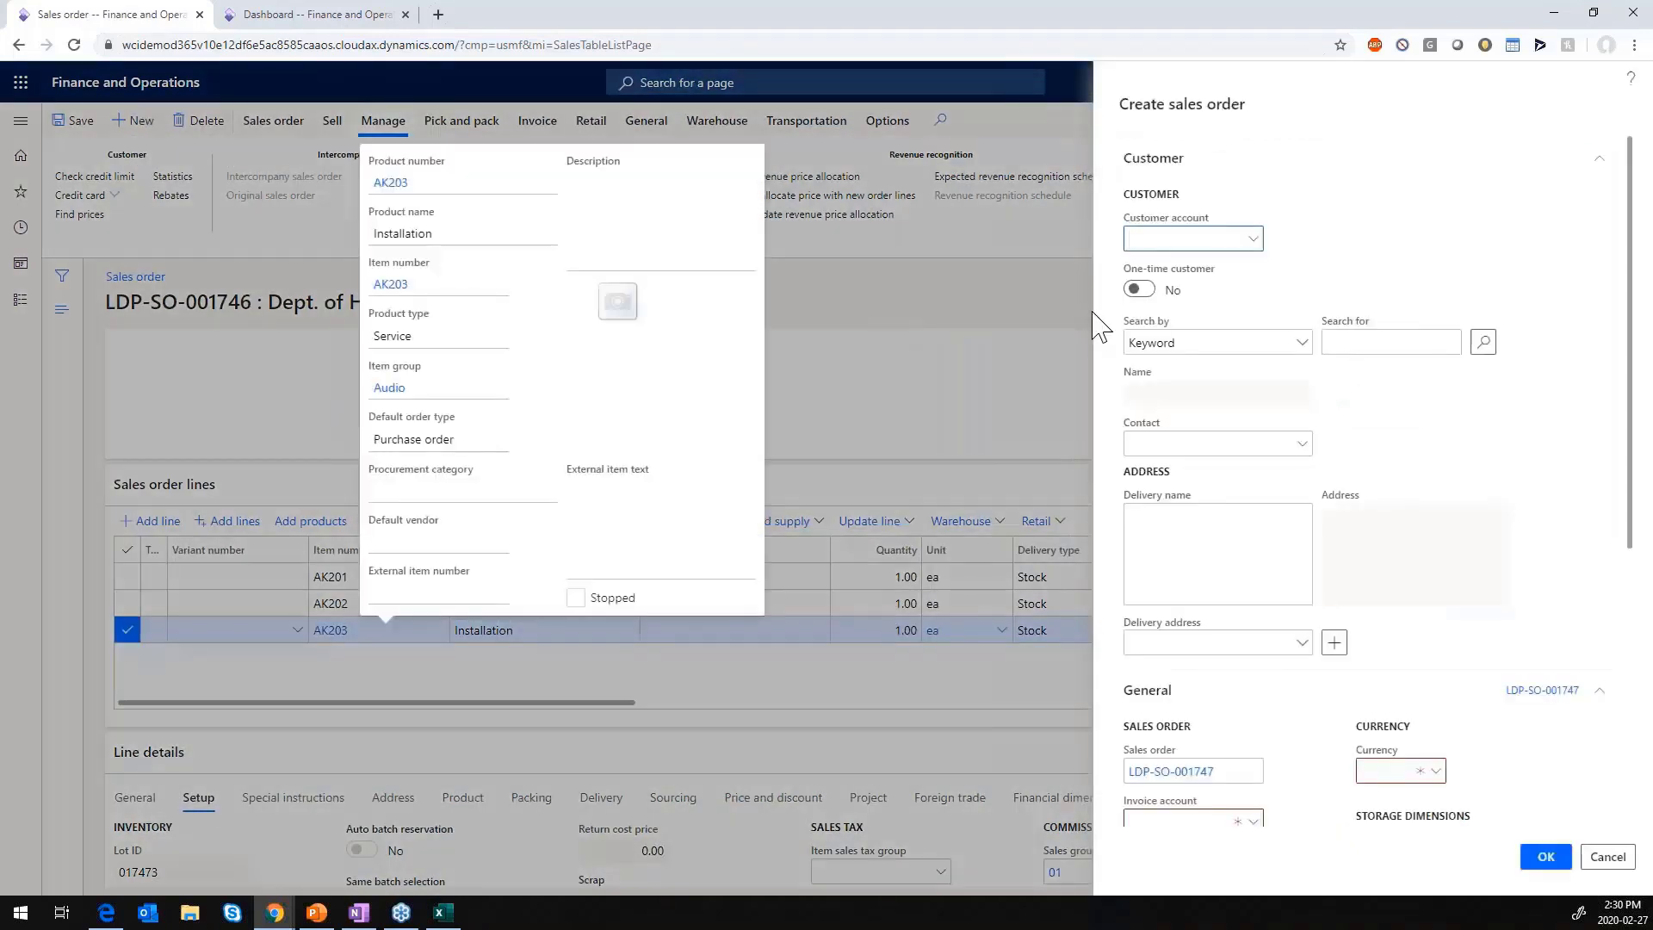
{"action": "type", "text": "us-009"}
{"action": "key", "text": "Tab"}
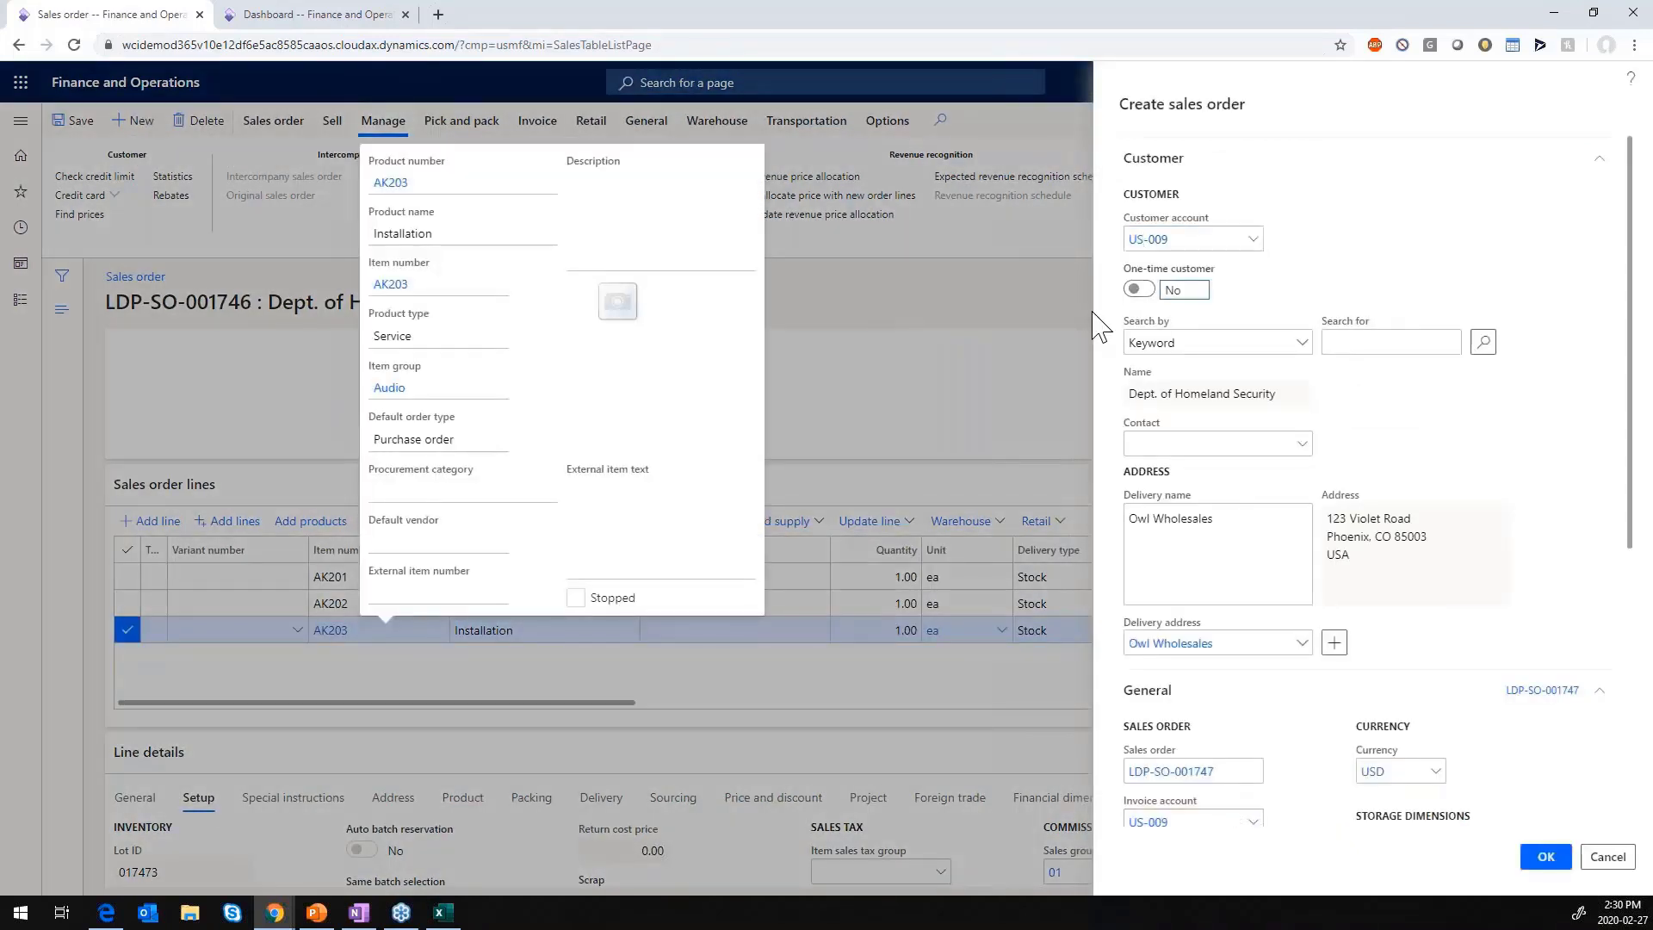
{"action": "scroll", "coordinate": [1586, 486], "scroll_direction": "down", "scroll_amount": 5}
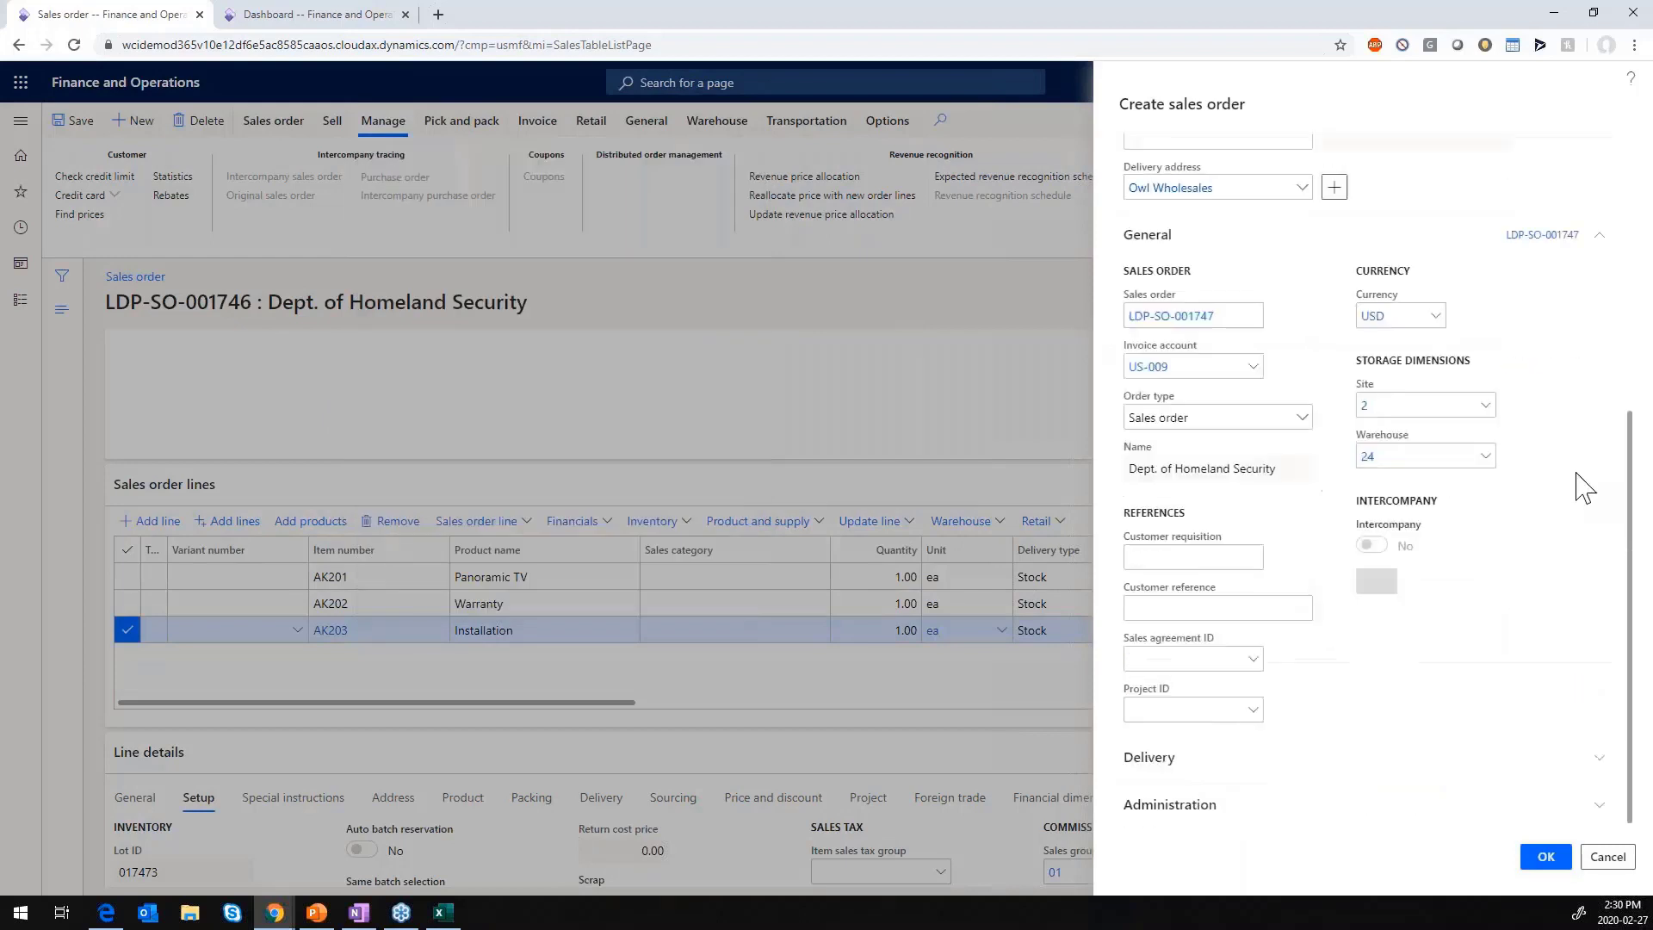
{"action": "left_click", "coordinate": [1545, 857]}
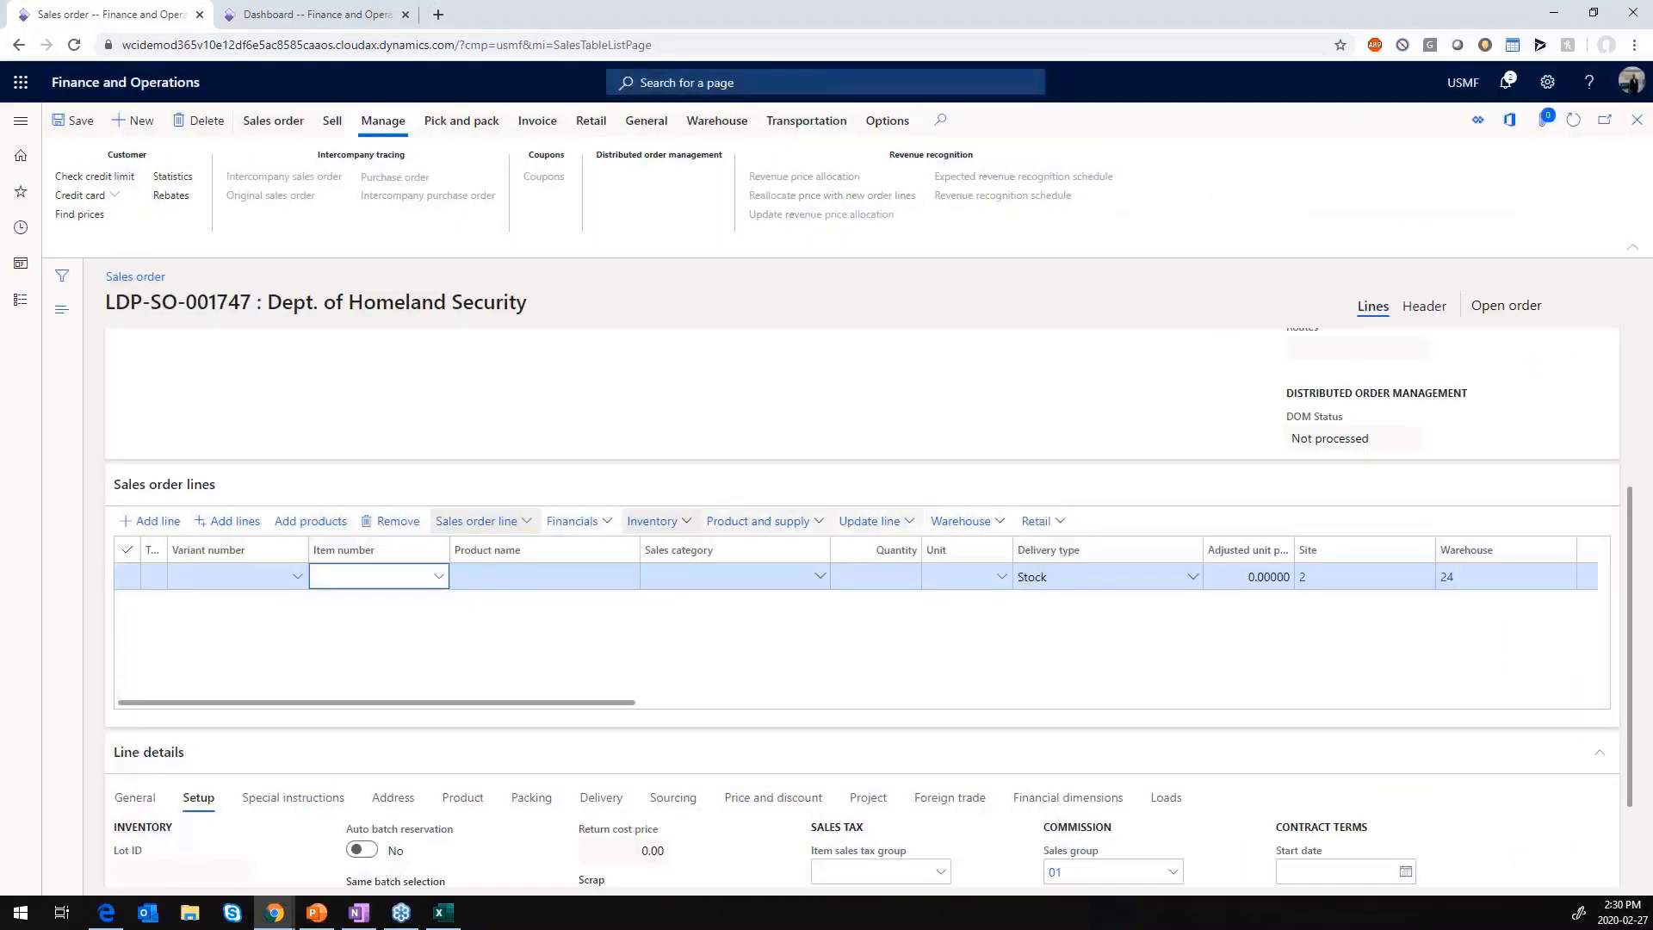
Add order lines for items AK201 (Panoramic TV), AK202 (Warranty) and AK203 (Installation)
{"action": "type", "text": "ak201"}
{"action": "key", "text": "Tab"}
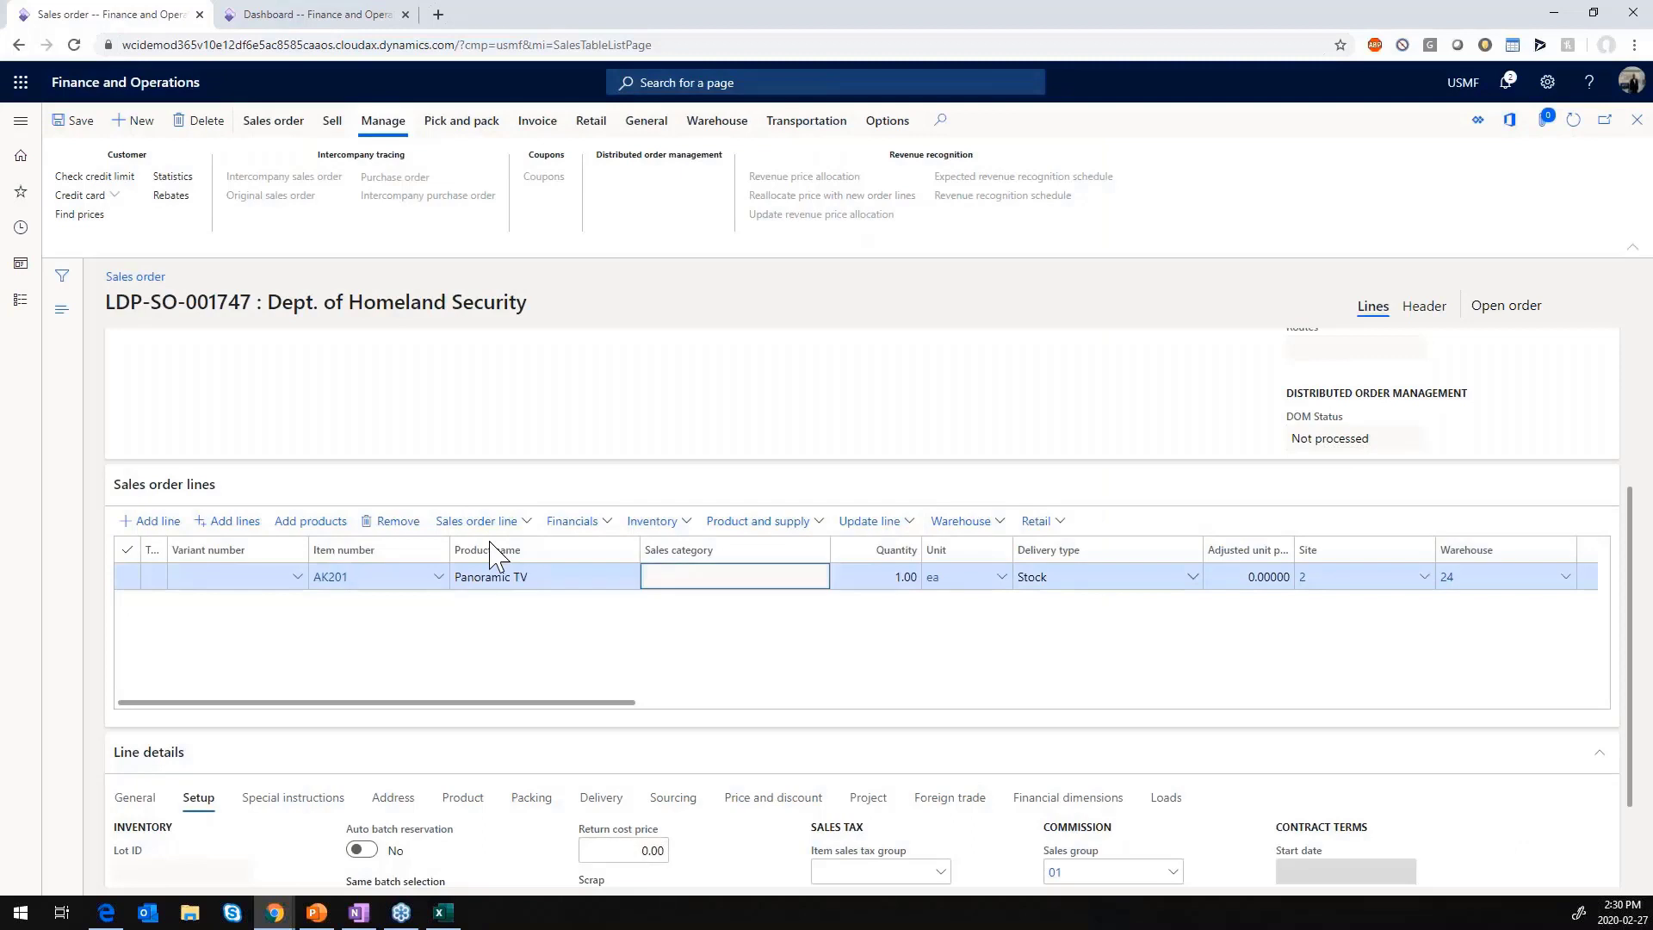
{"action": "key", "text": "alt+n"}
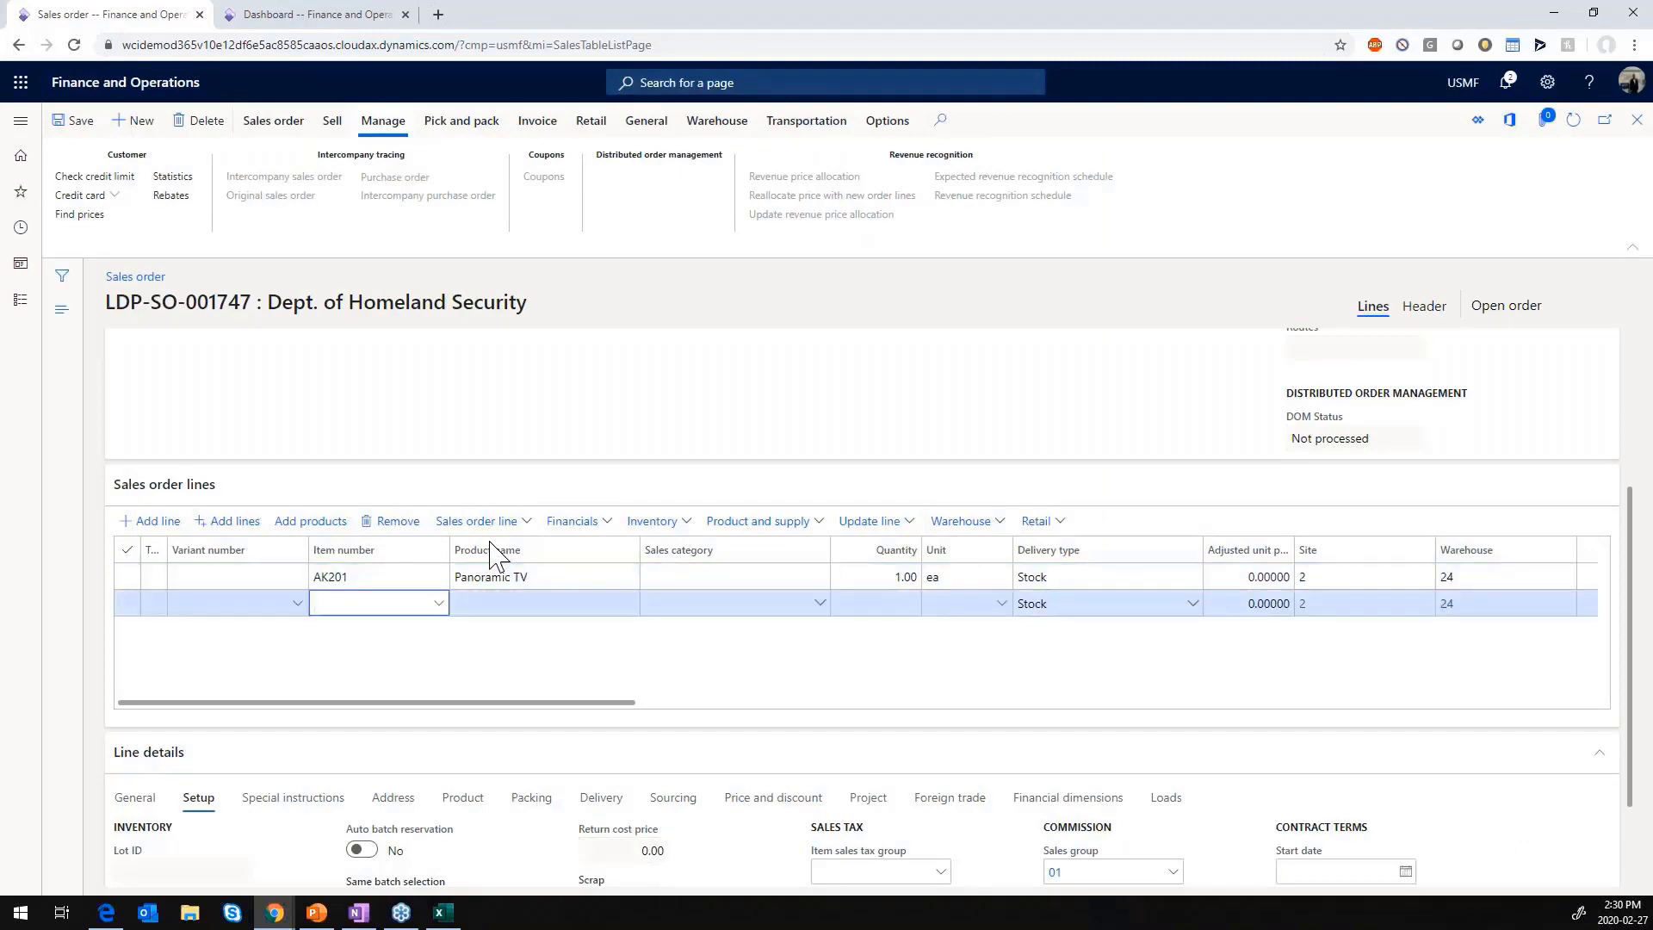
{"action": "type", "text": "ak202"}
{"action": "key", "text": "Tab"}
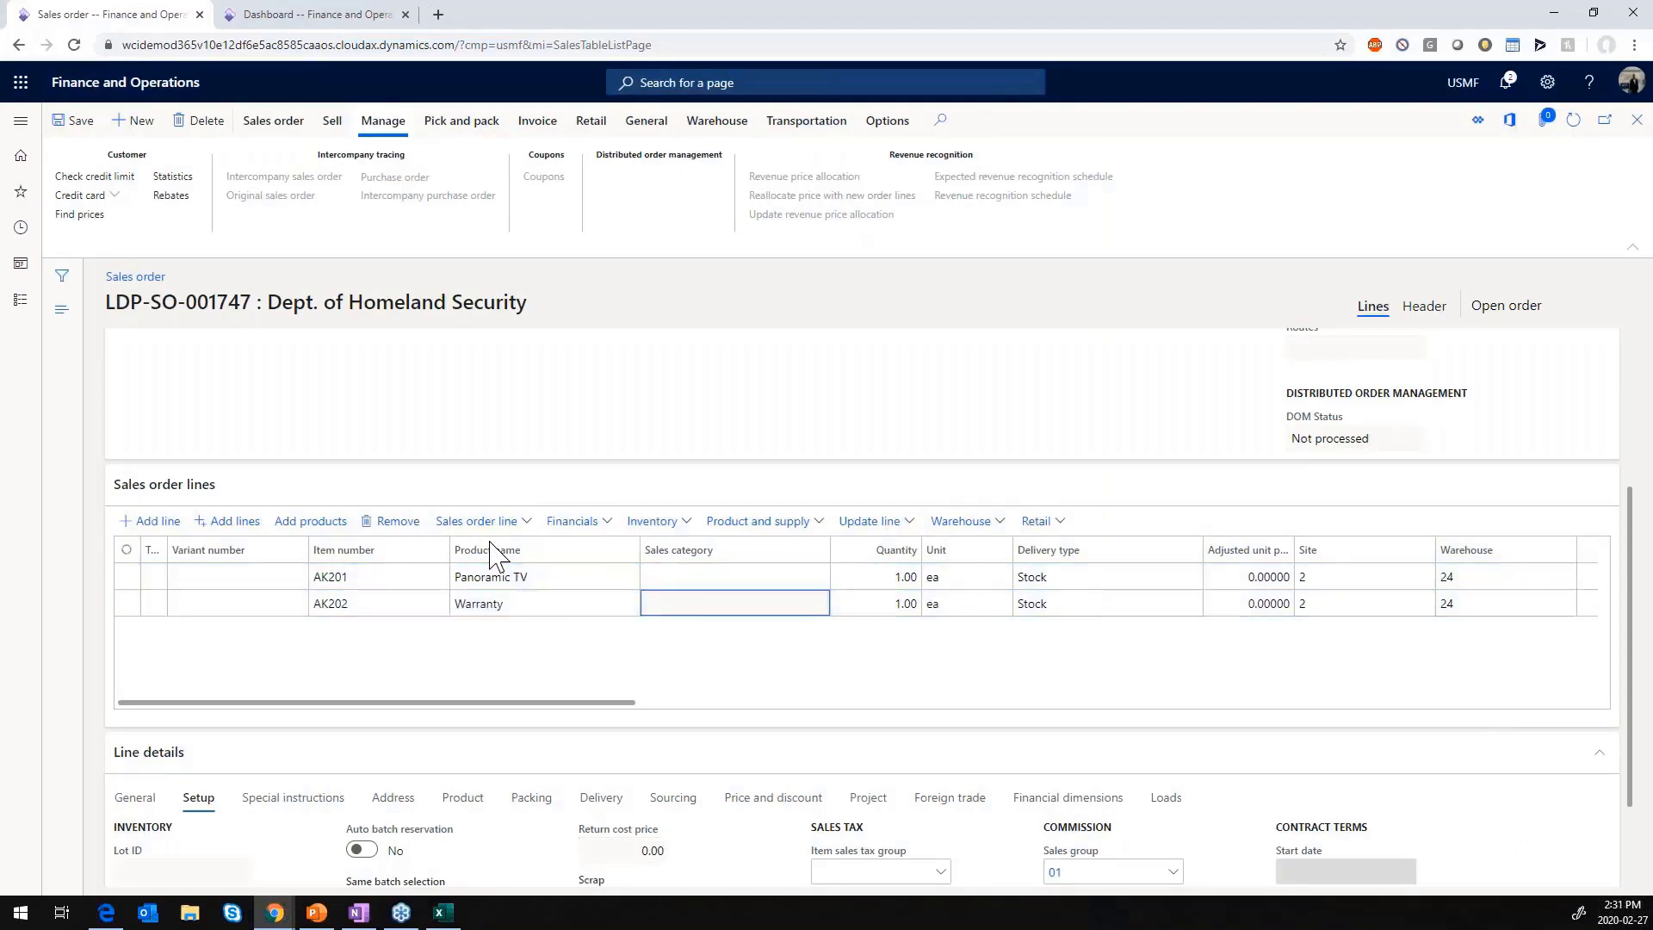
{"action": "key", "text": "alt+n"}
{"action": "type", "text": "ak203"}
{"action": "key", "text": "Tab"}
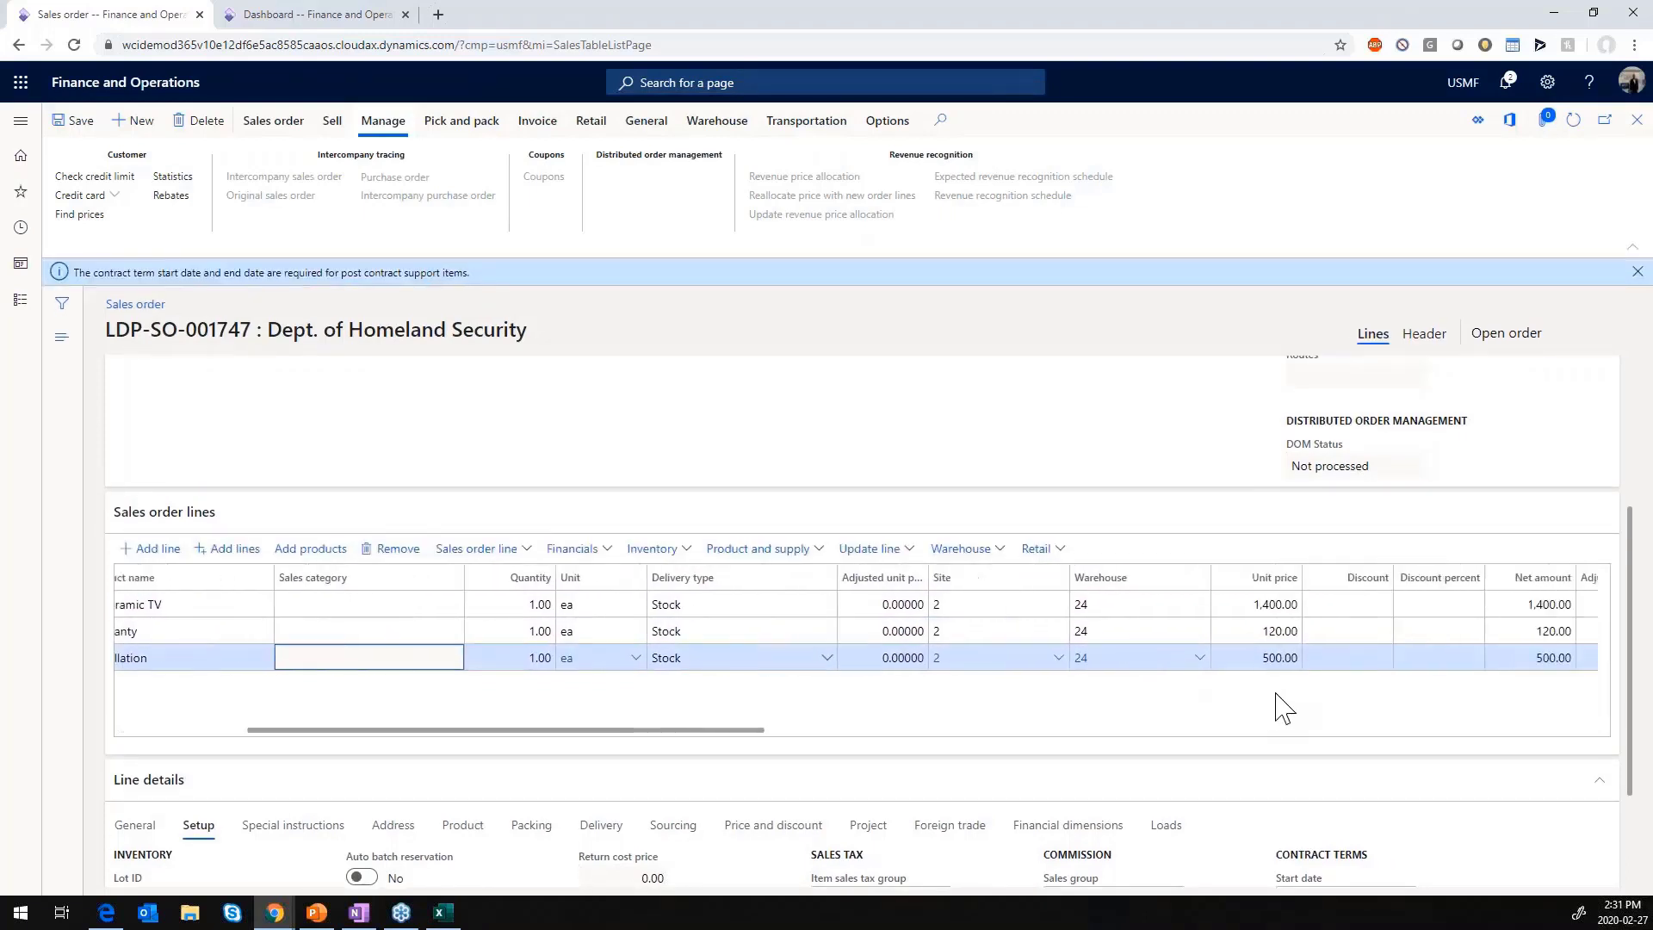
Confirm the new three-line sales order, posting the confirmation without printing it
{"action": "left_click", "coordinate": [333, 122]}
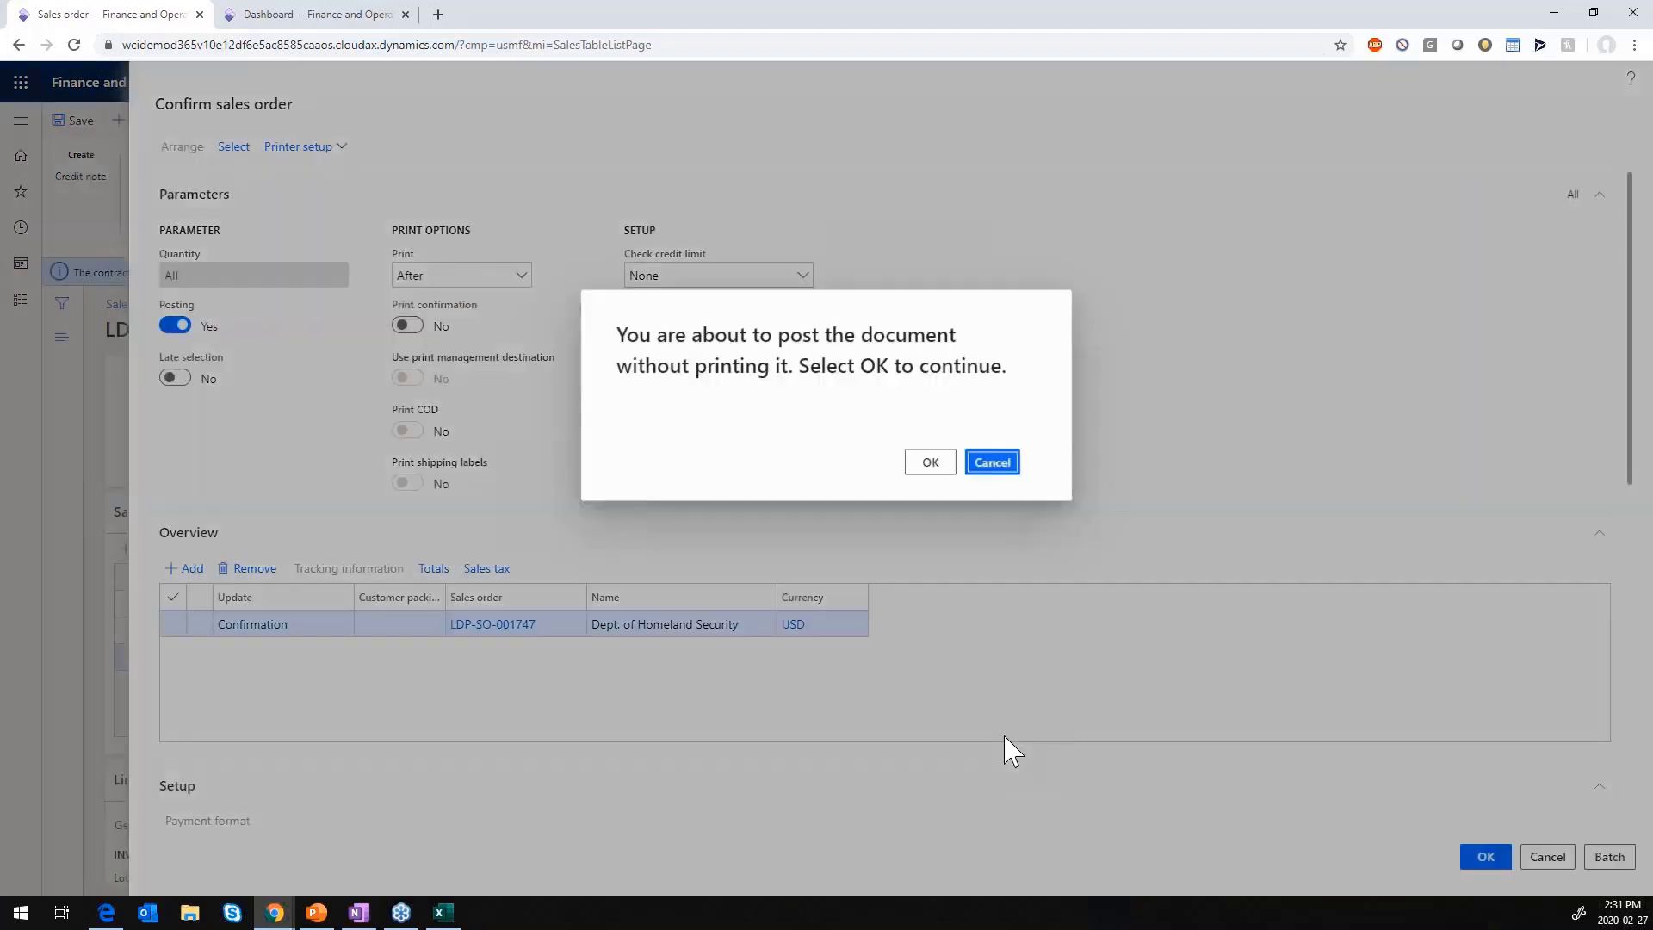
{"action": "left_click", "coordinate": [933, 460]}
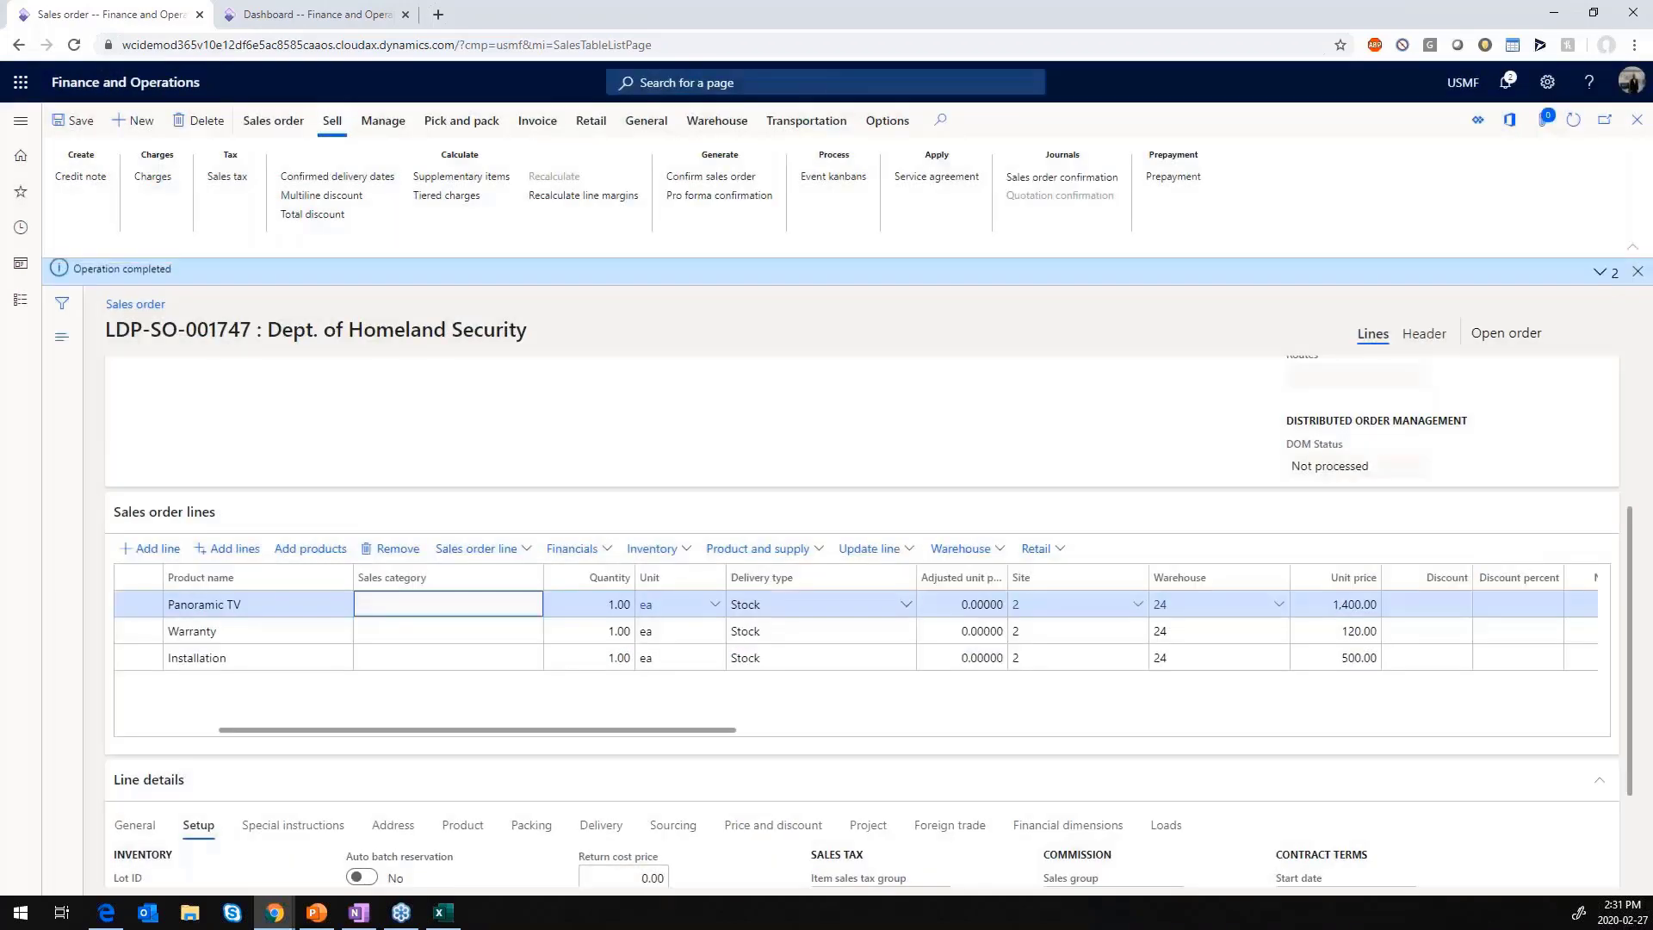
Review the revenue price allocation of the essential and nonessential Installation (AK203) lines, and return to the sales order
{"action": "left_click", "coordinate": [383, 120]}
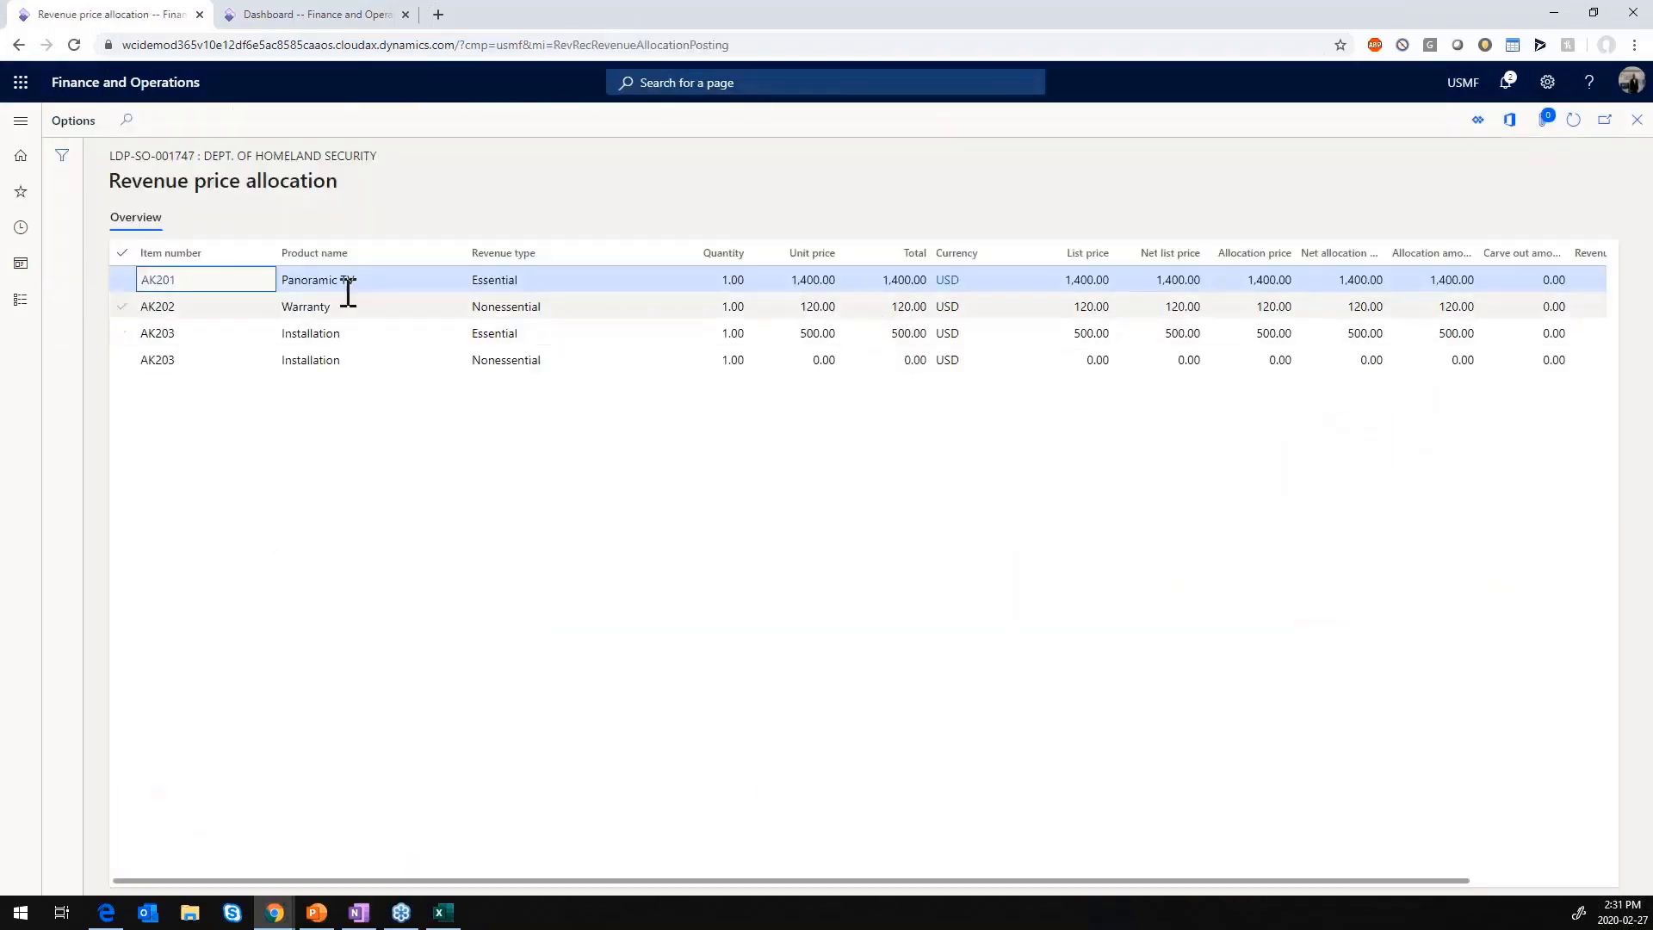
{"action": "left_click", "coordinate": [122, 333]}
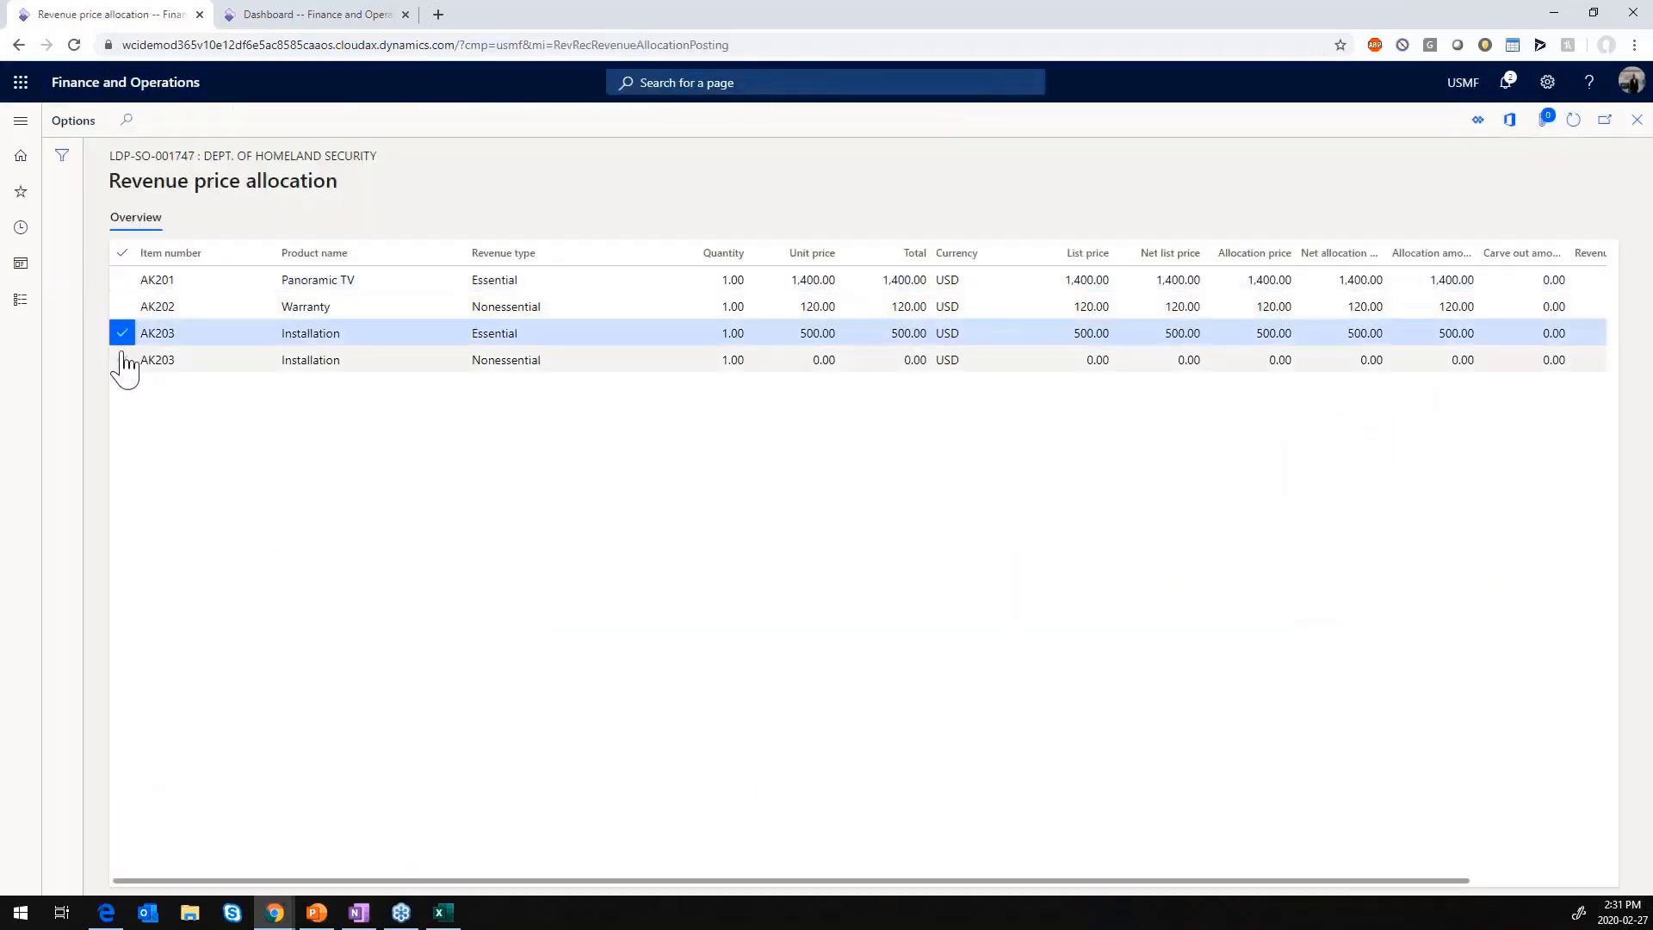
{"action": "left_click", "coordinate": [122, 360]}
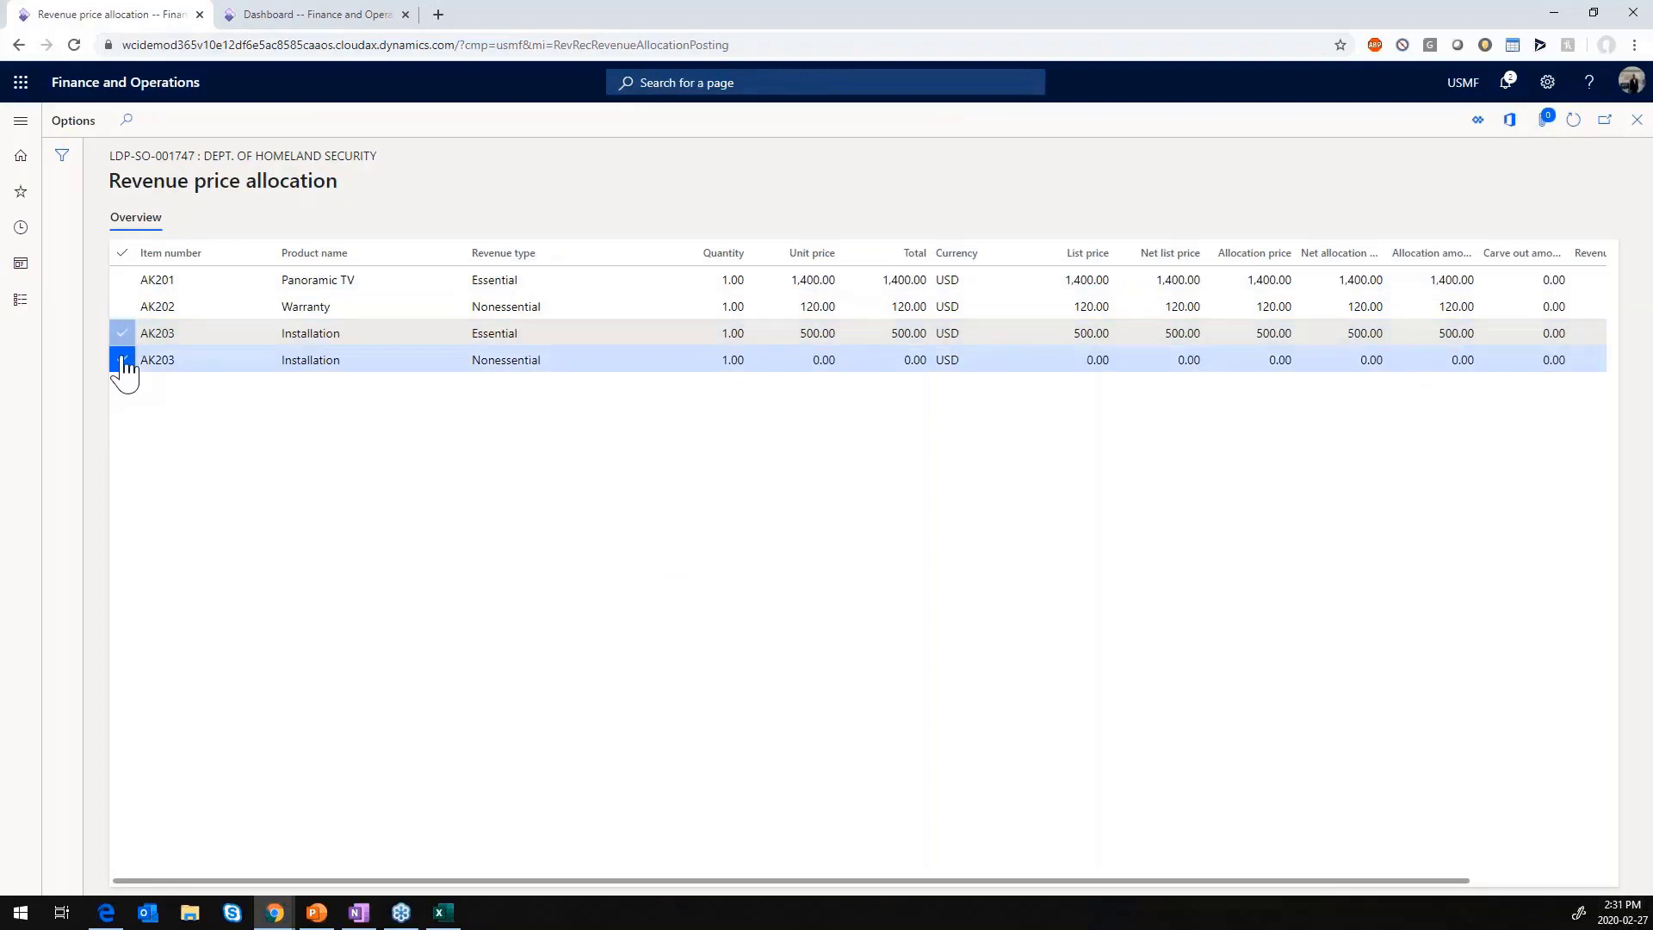
{"action": "left_click", "coordinate": [558, 361]}
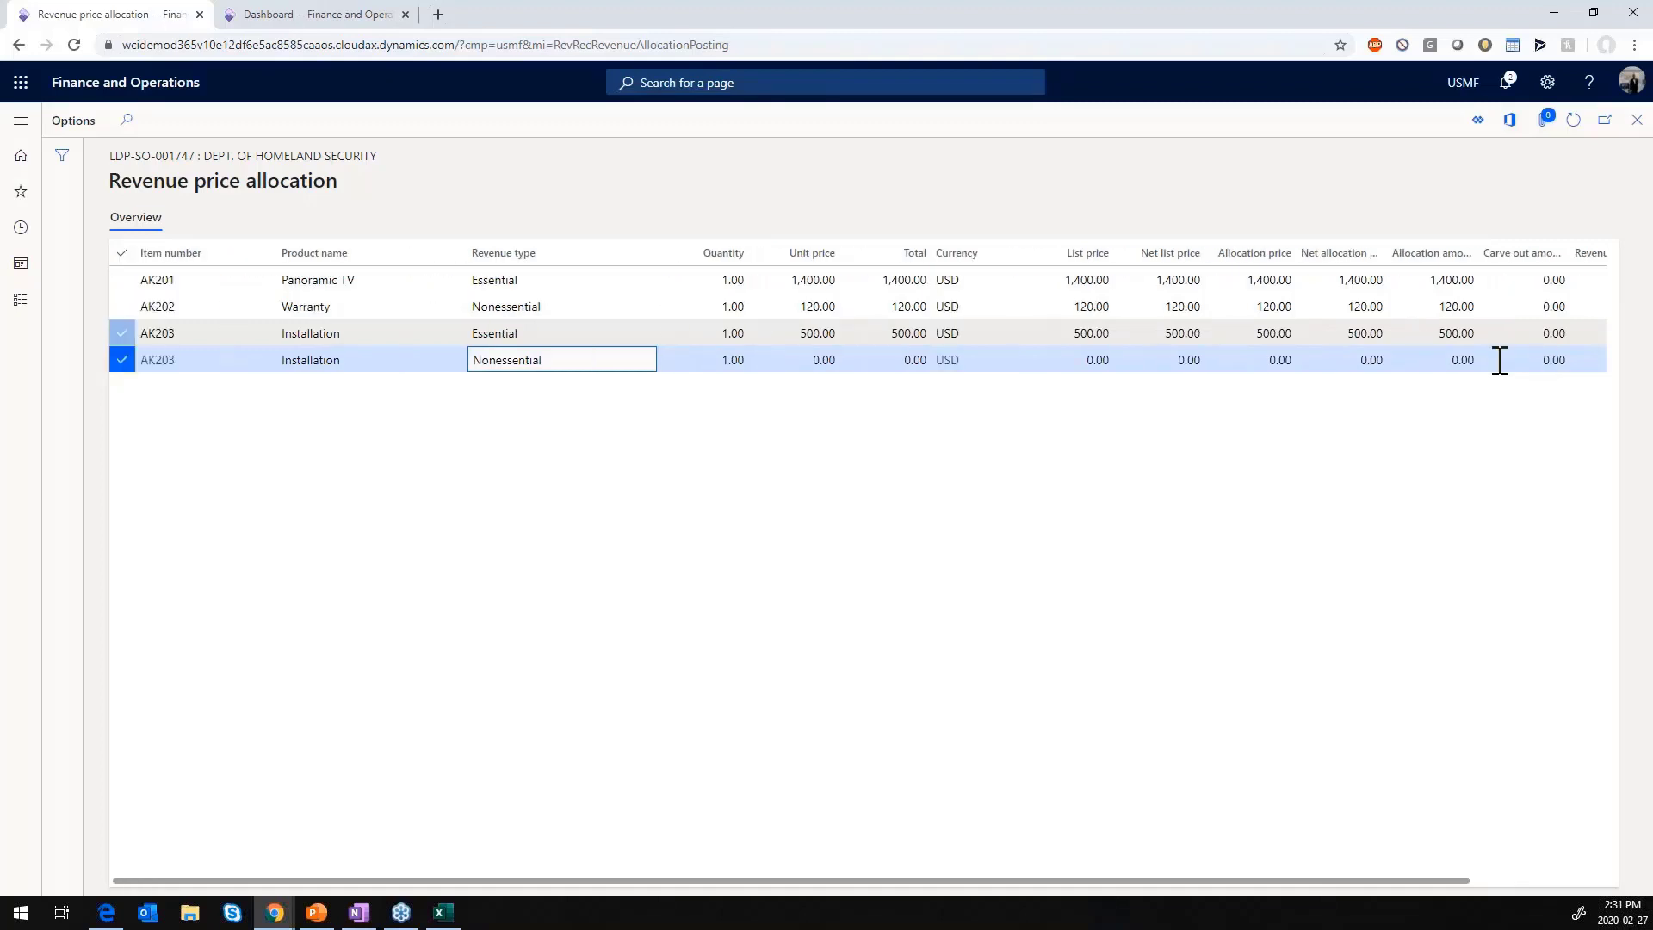
{"action": "left_click", "coordinate": [151, 333]}
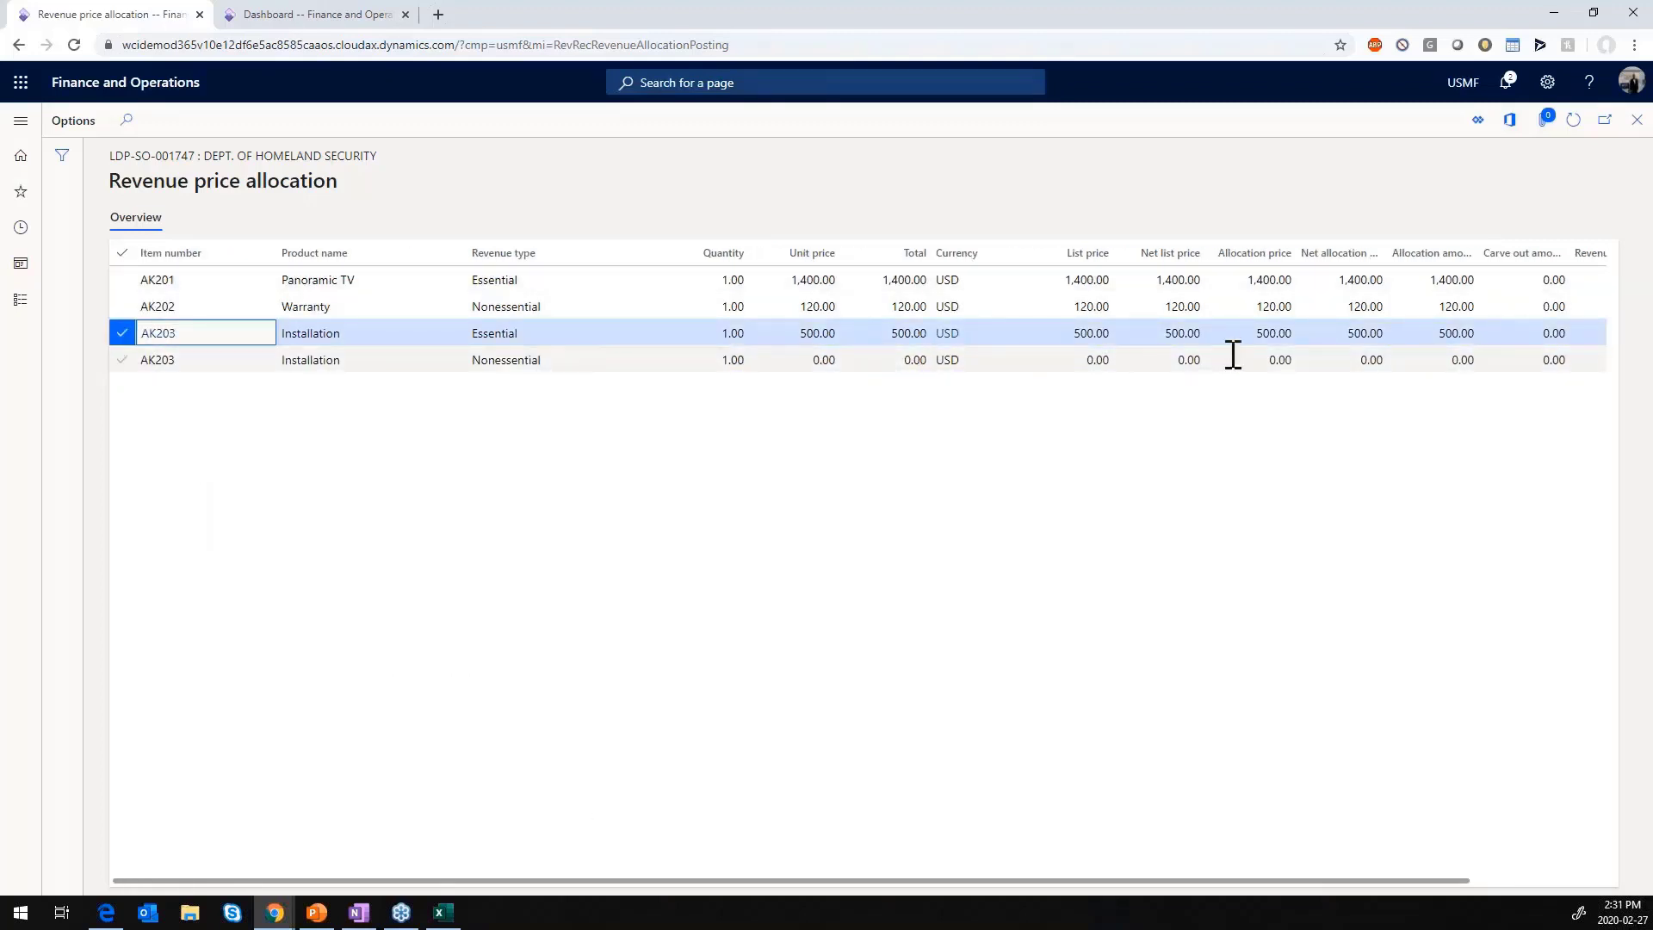
{"action": "scroll", "coordinate": [1309, 349], "scroll_direction": "right", "scroll_amount": 2}
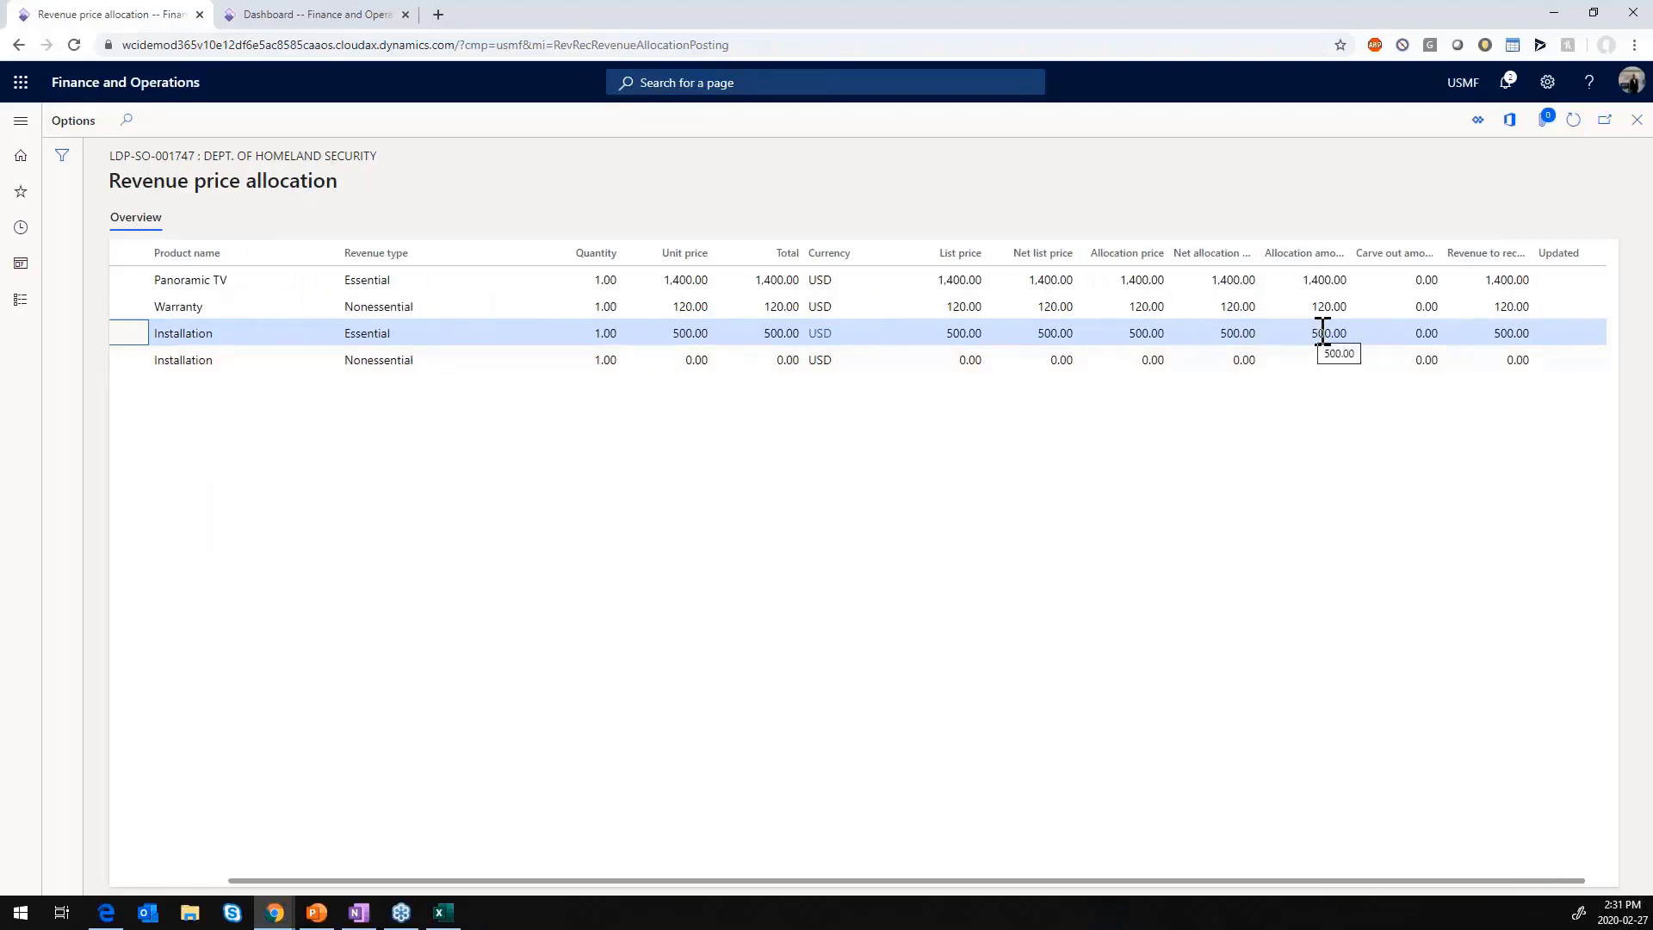
{"action": "scroll", "coordinate": [603, 336], "scroll_direction": "left", "scroll_amount": 2}
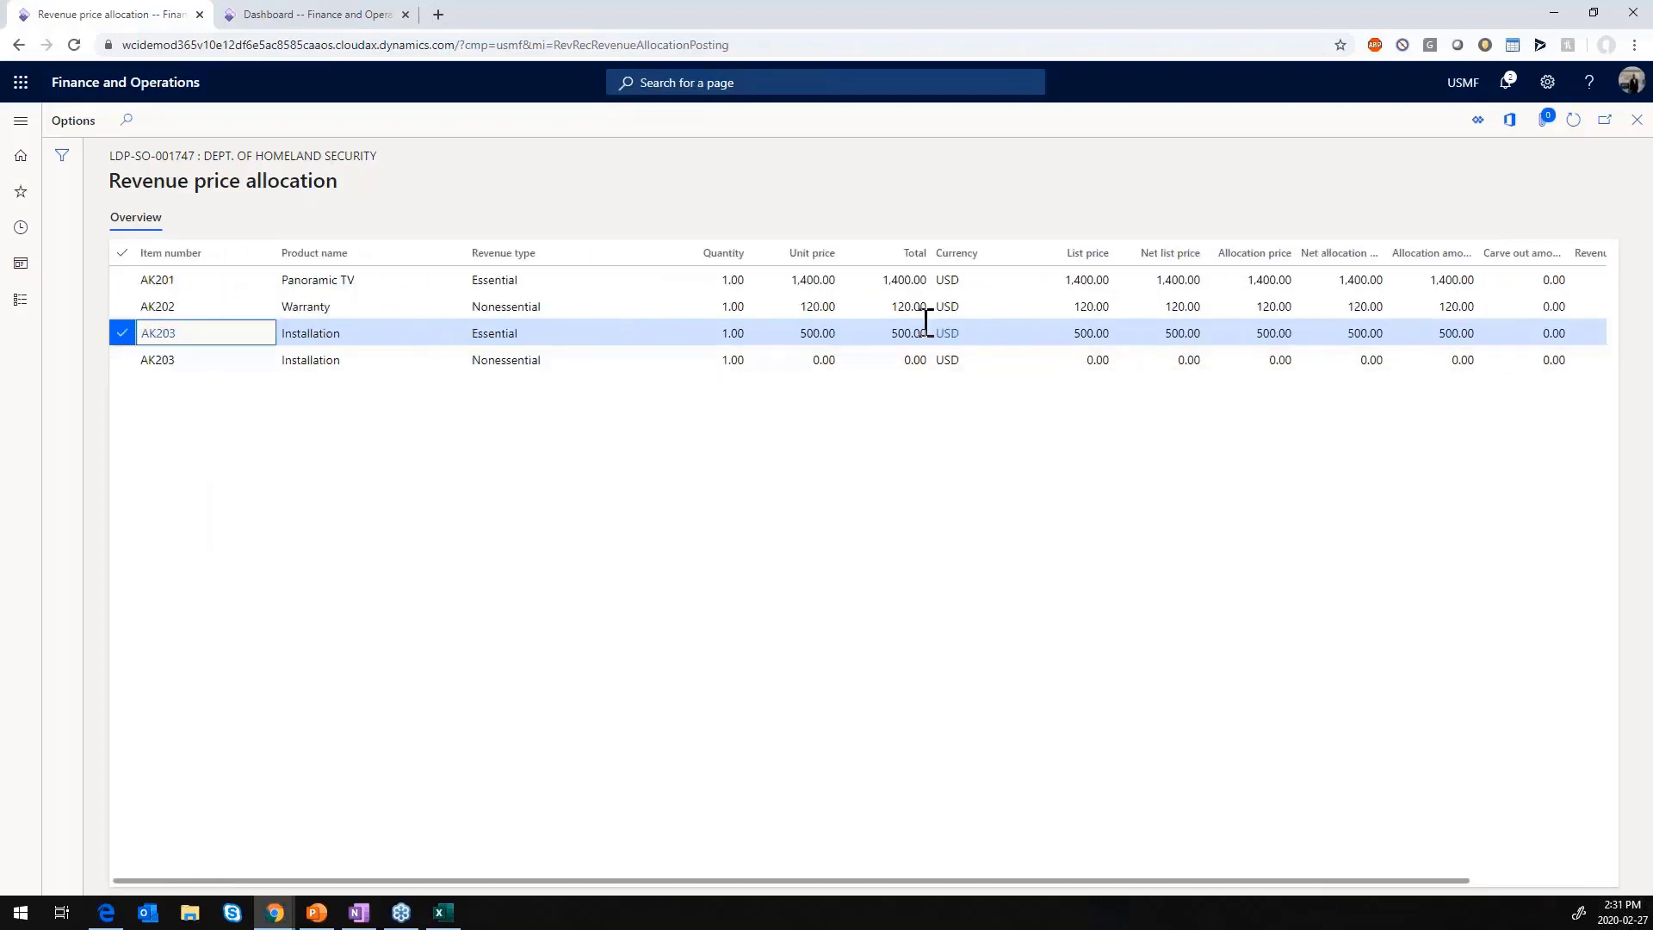
{"action": "left_click", "coordinate": [1638, 120]}
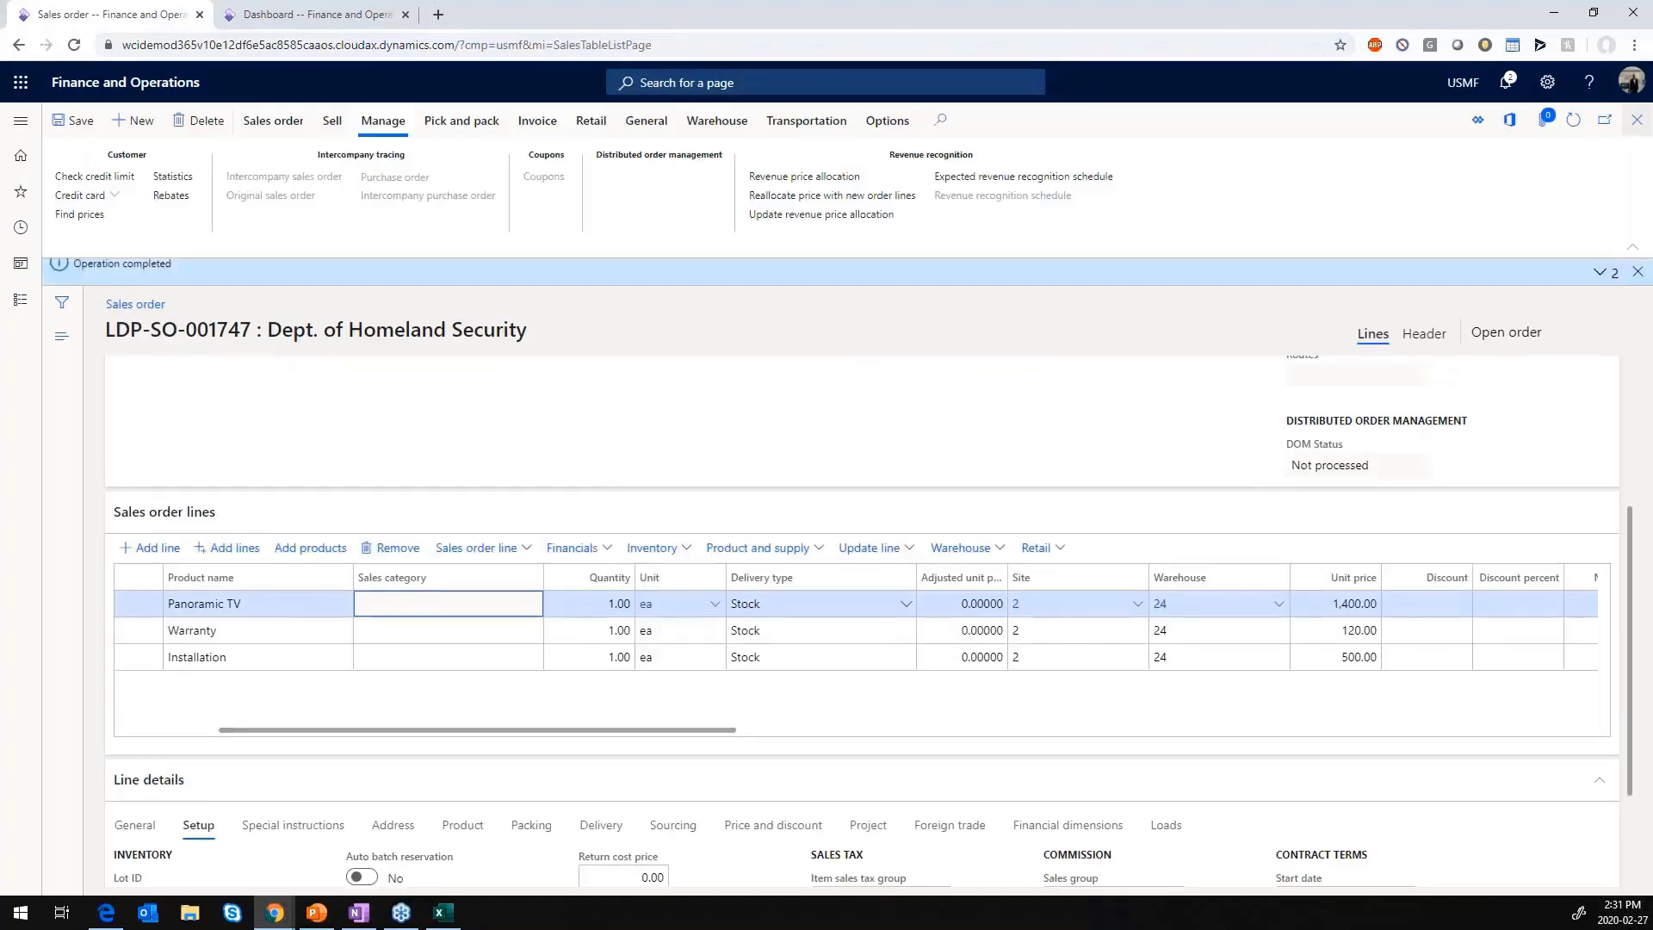
Add item group AudioRM to the revenue recognition setup basis of item AK203 (Installation), and return to the sales order
{"action": "scroll", "coordinate": [455, 665], "scroll_direction": "left", "scroll_amount": 3}
{"action": "left_click", "coordinate": [330, 657]}
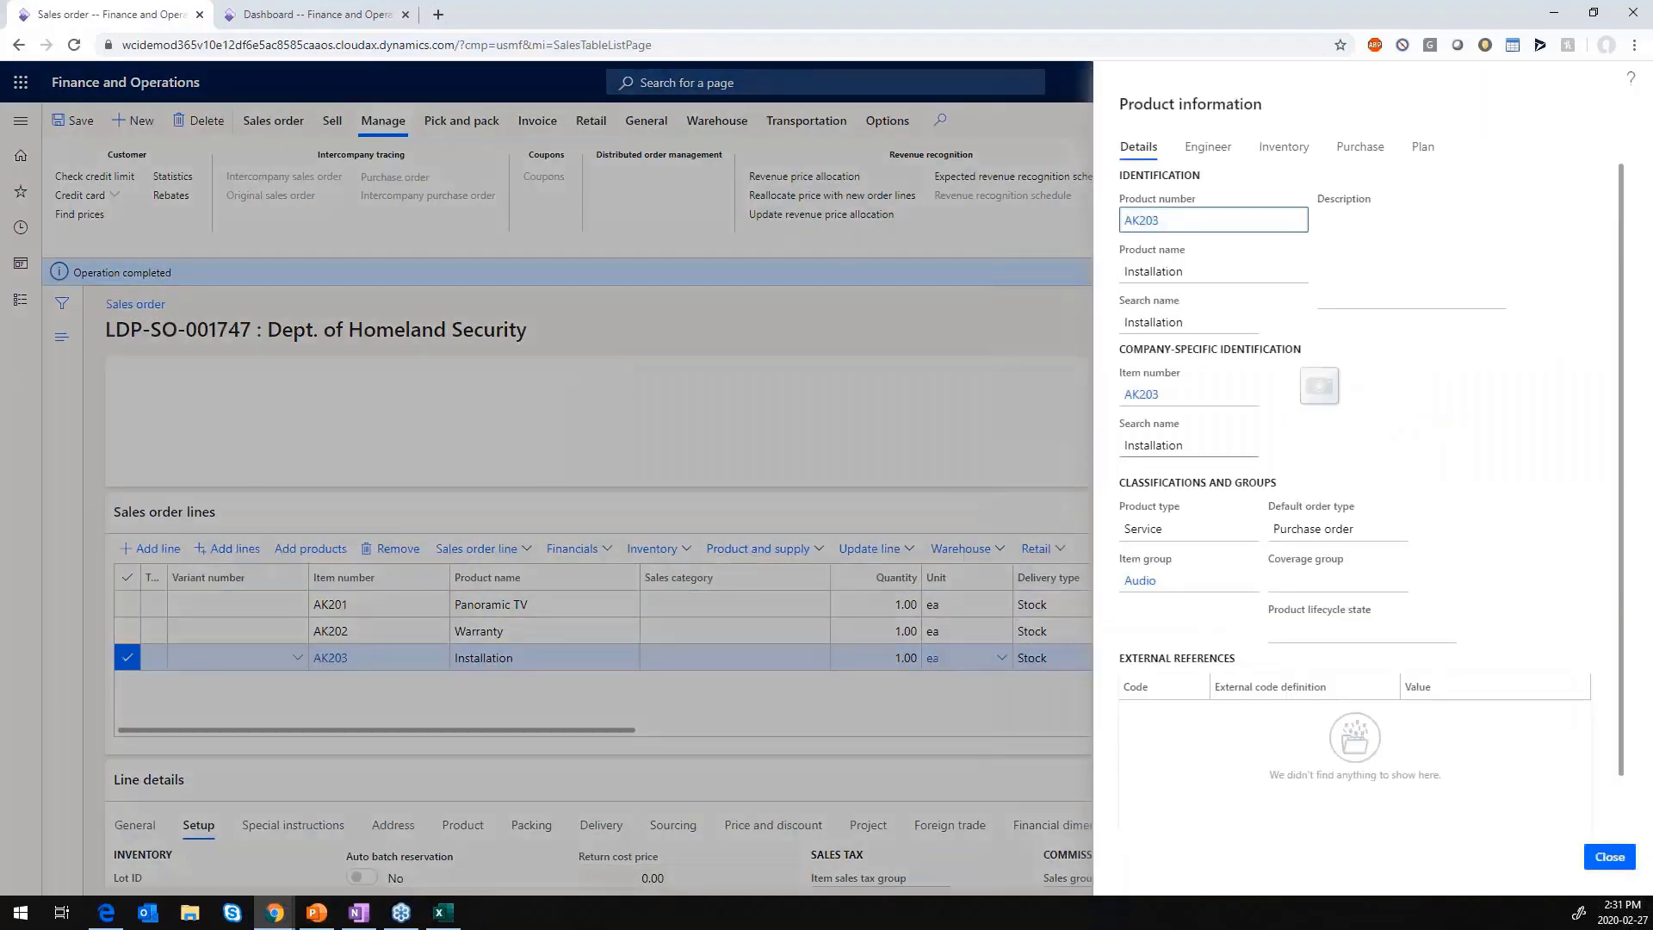
{"action": "left_click", "coordinate": [1144, 395]}
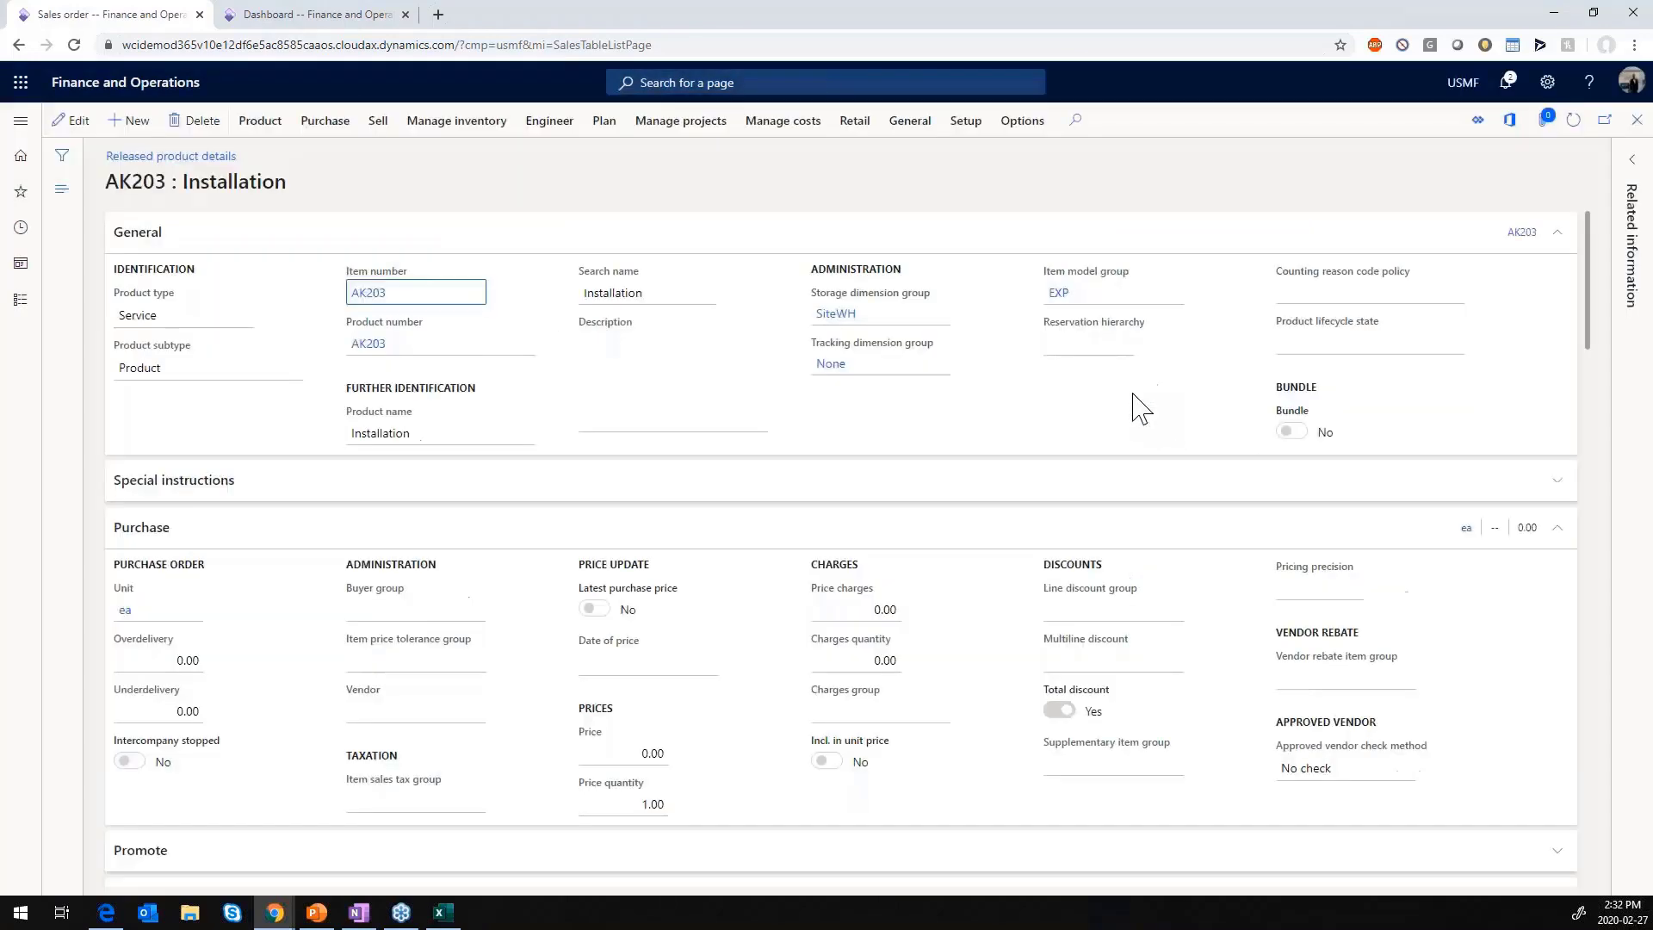
{"action": "left_click", "coordinate": [377, 120]}
{"action": "left_click", "coordinate": [690, 196]}
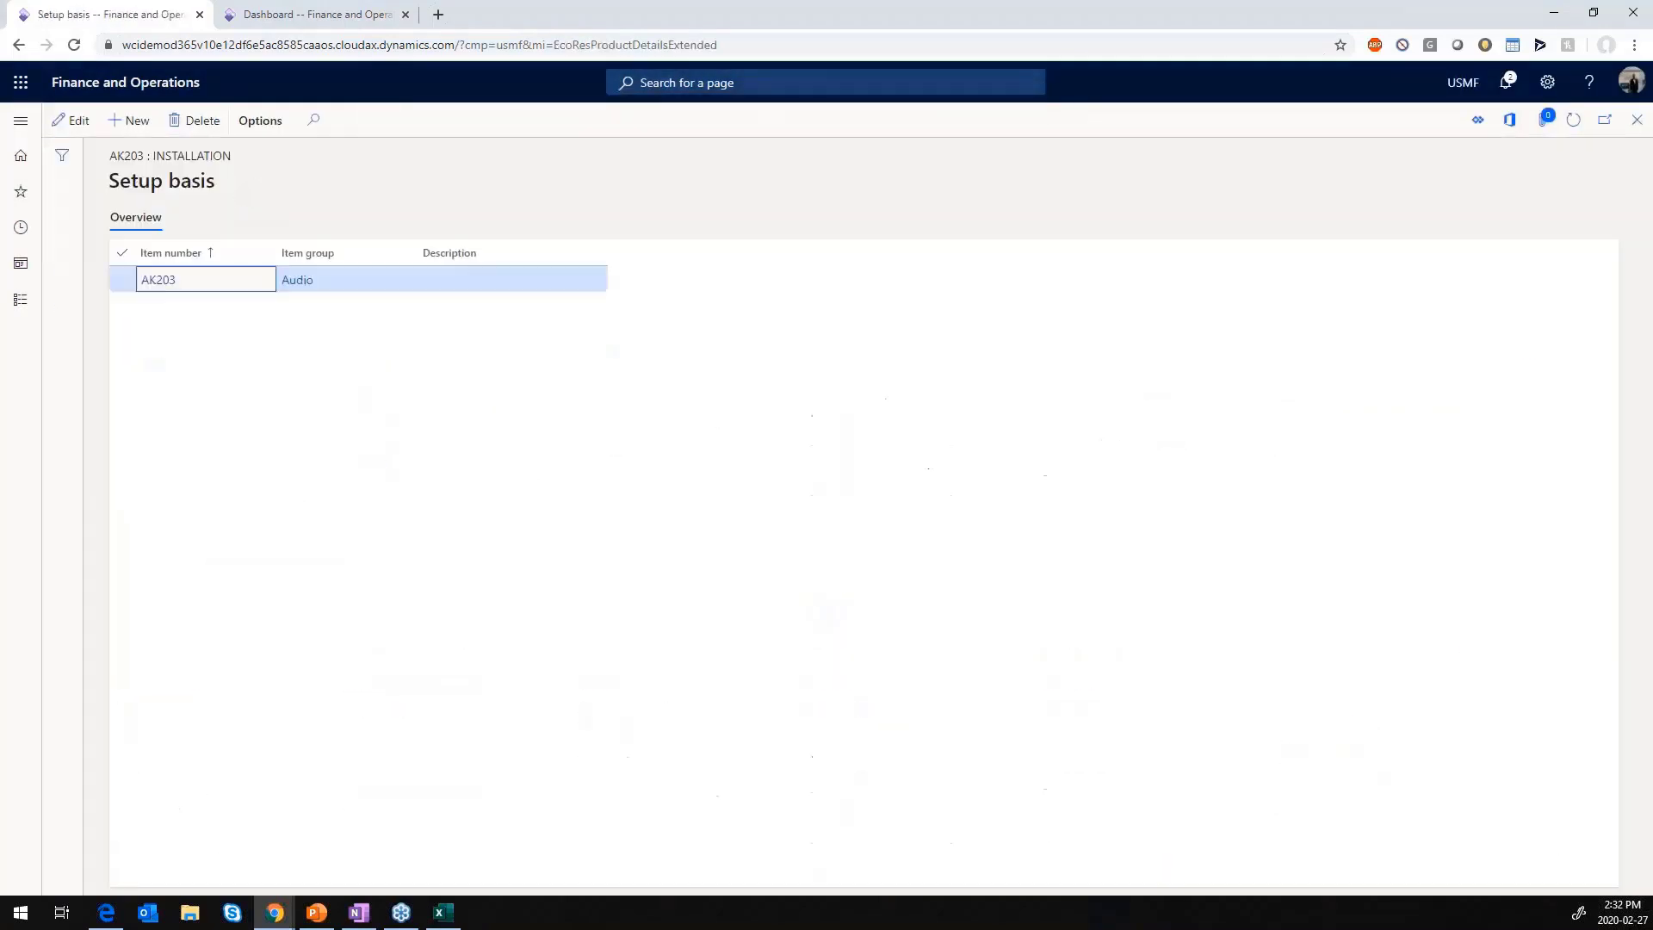
{"action": "left_click", "coordinate": [138, 120]}
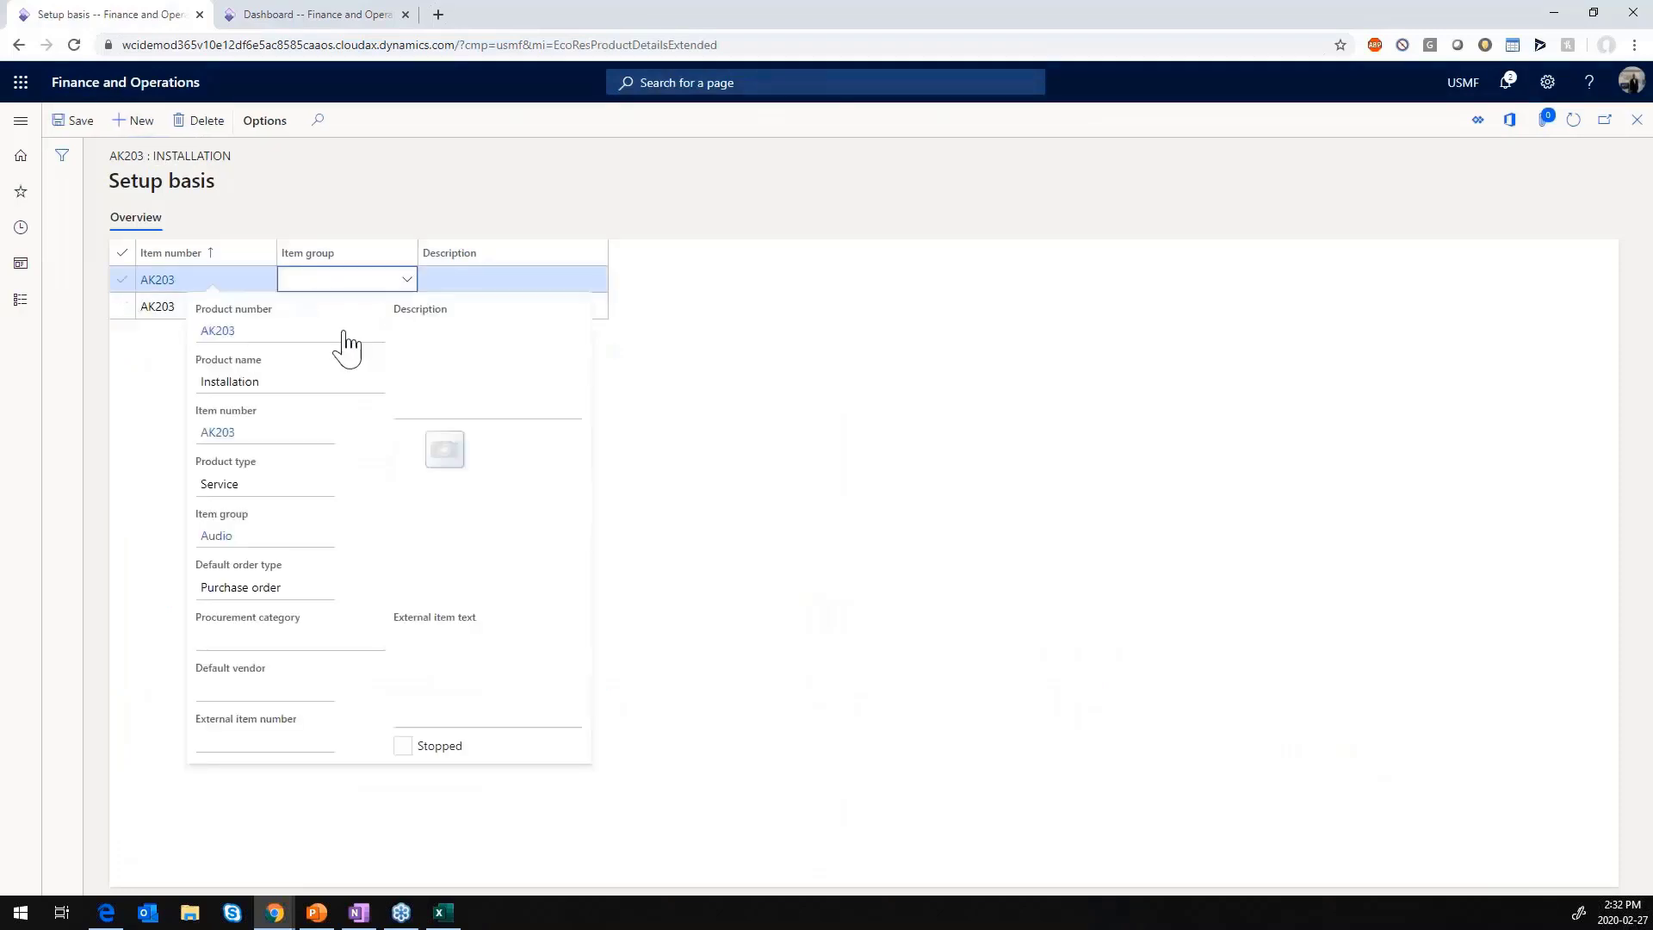
{"action": "left_click", "coordinate": [407, 279]}
{"action": "left_click", "coordinate": [342, 357]}
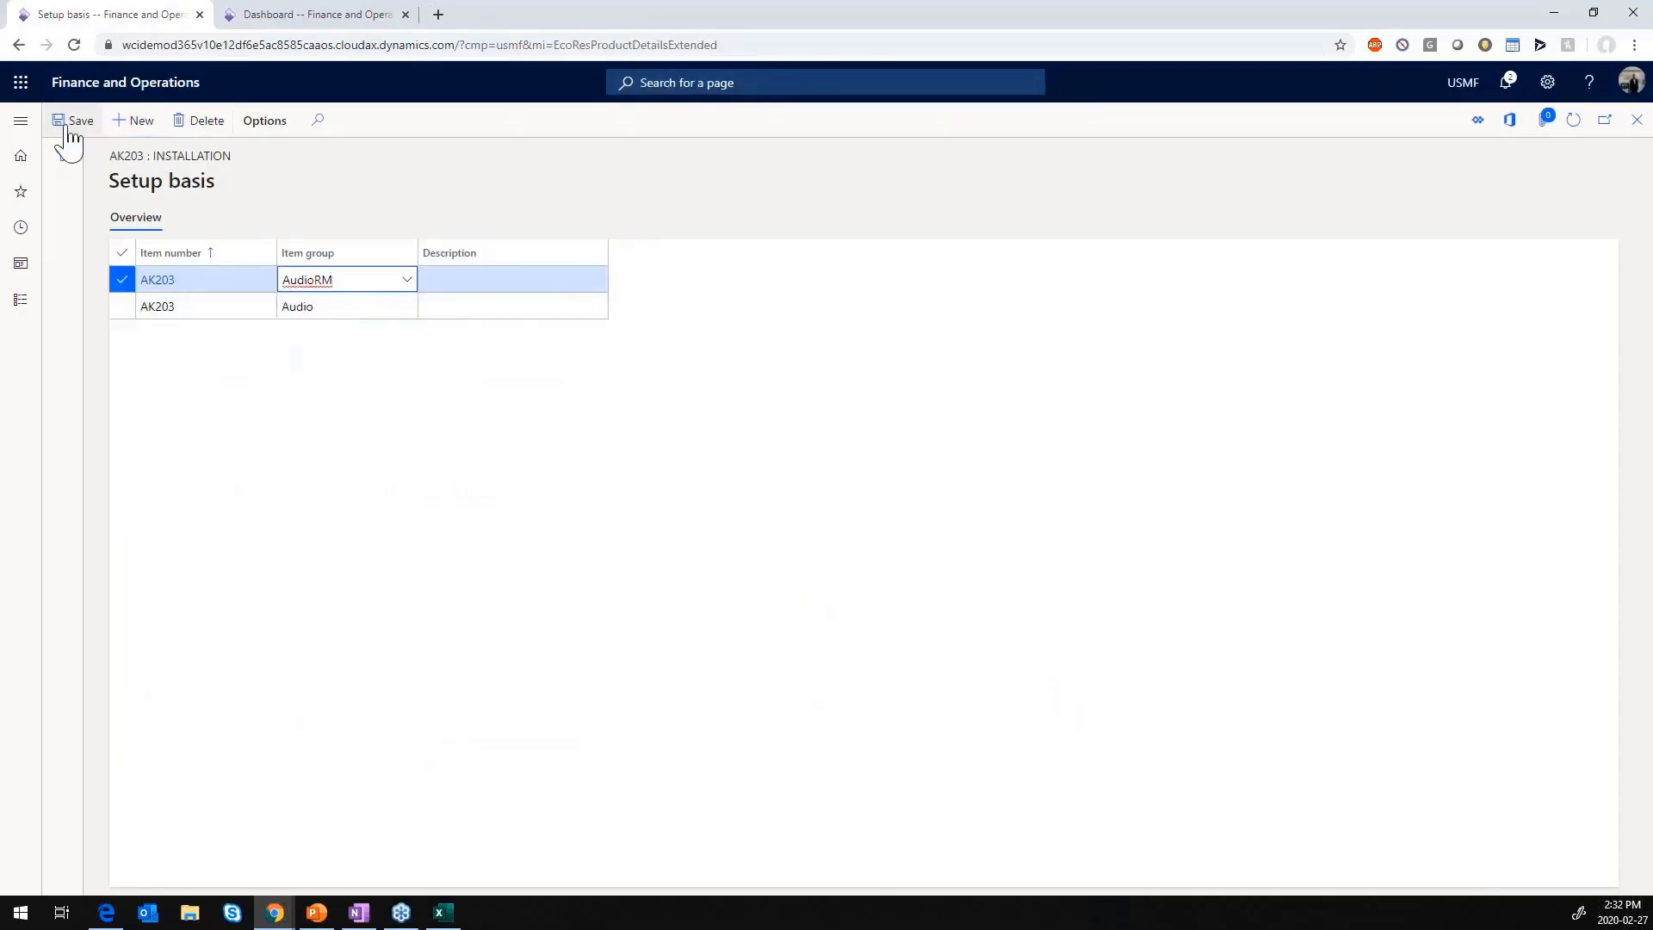
{"action": "left_click", "coordinate": [1637, 119]}
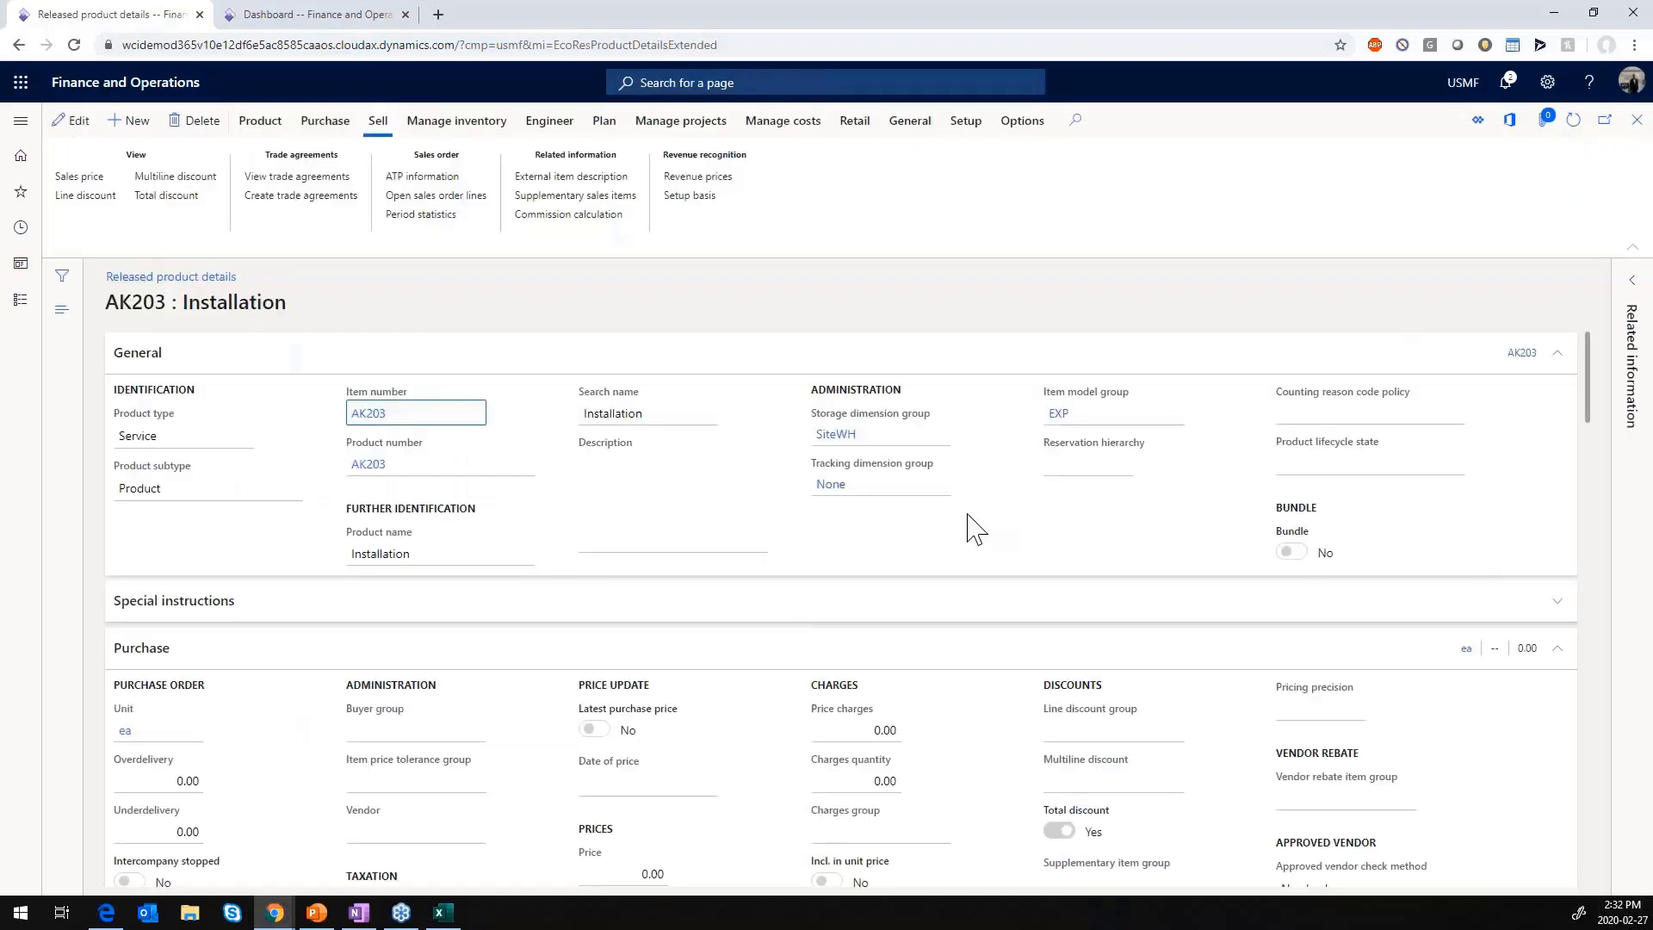
{"action": "left_click", "coordinate": [1637, 120]}
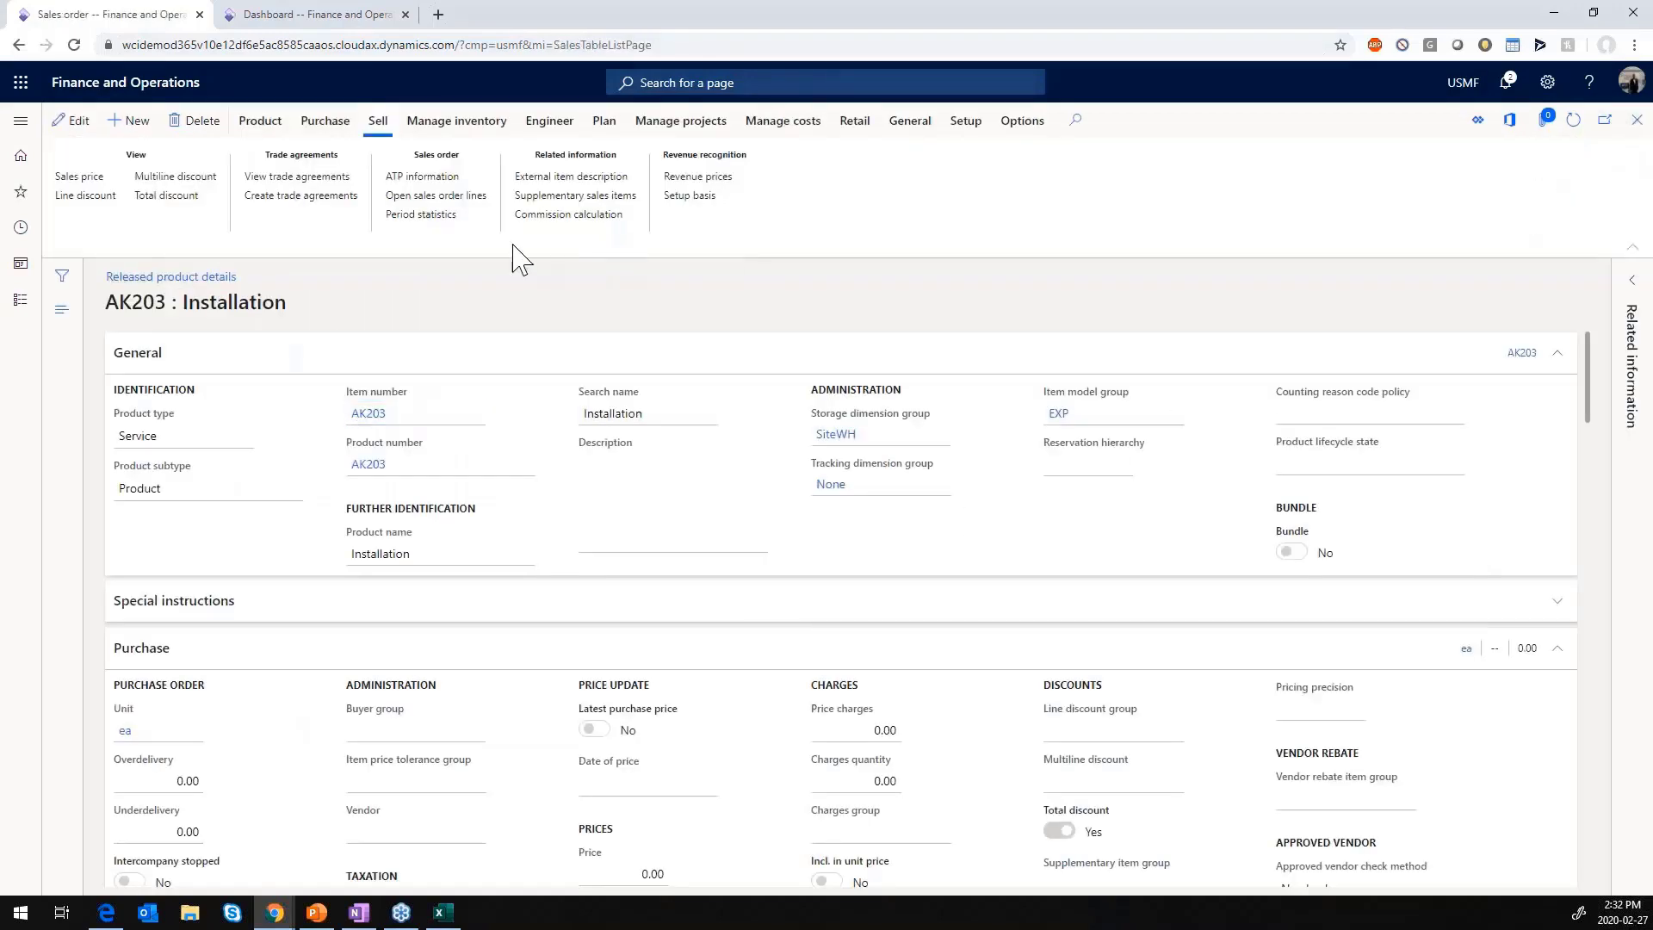
{"action": "left_click", "coordinate": [1609, 857]}
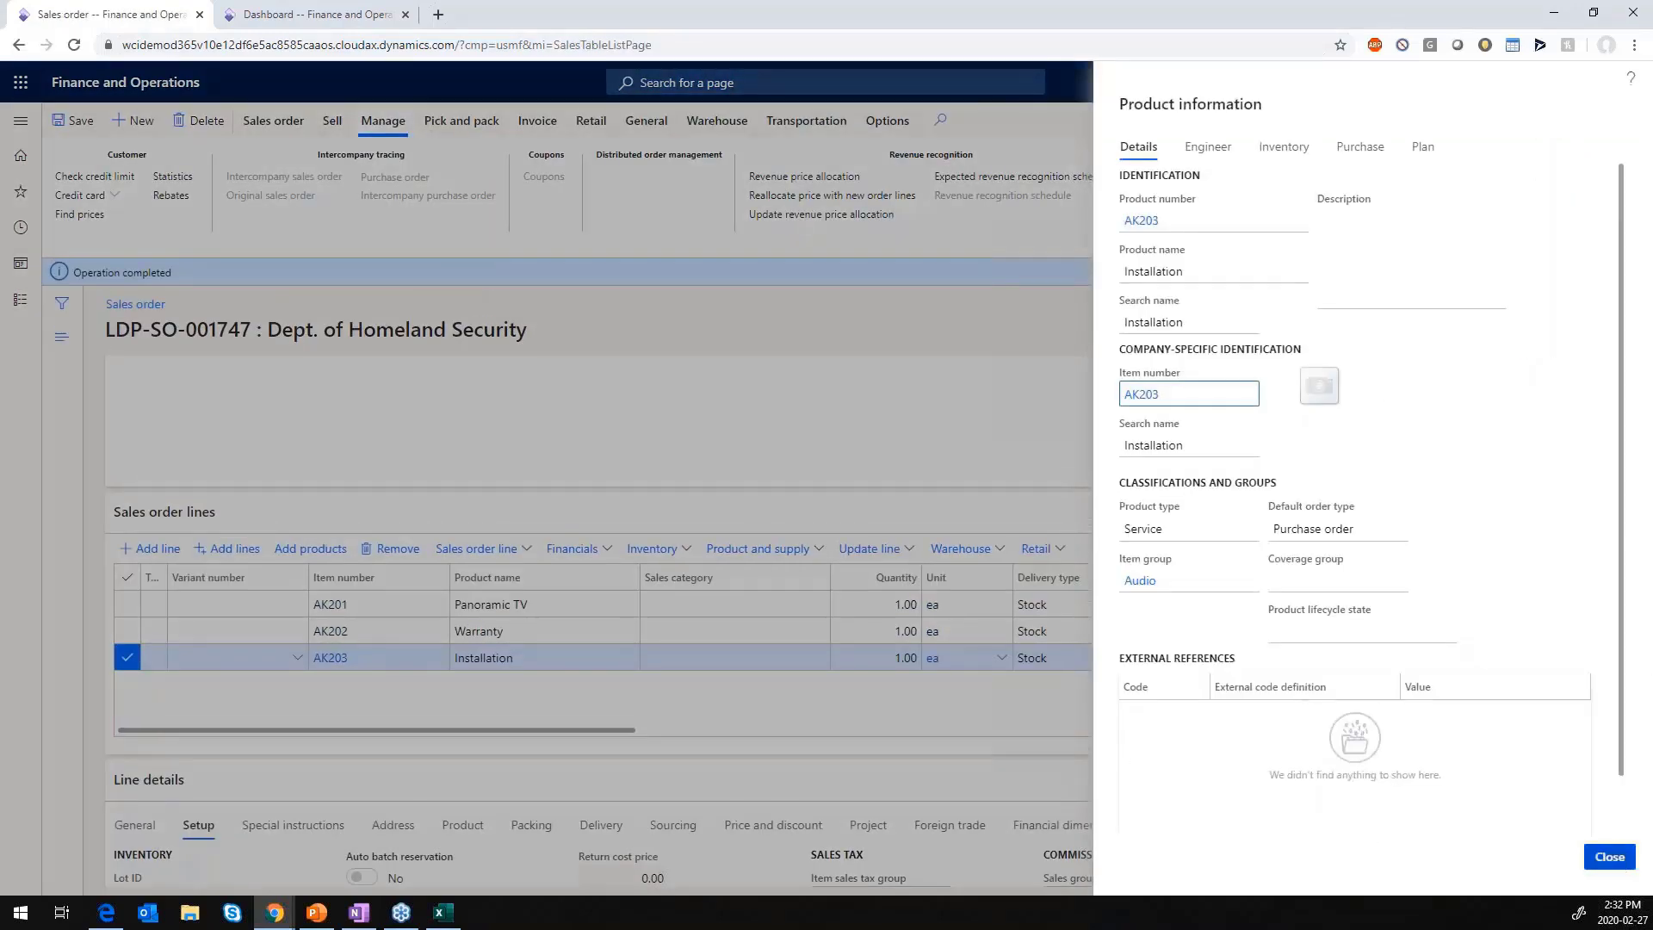
Confirm the Dept. of Homeland Security sales order again, with posting on and without printing the confirmation
{"action": "left_click", "coordinate": [332, 122]}
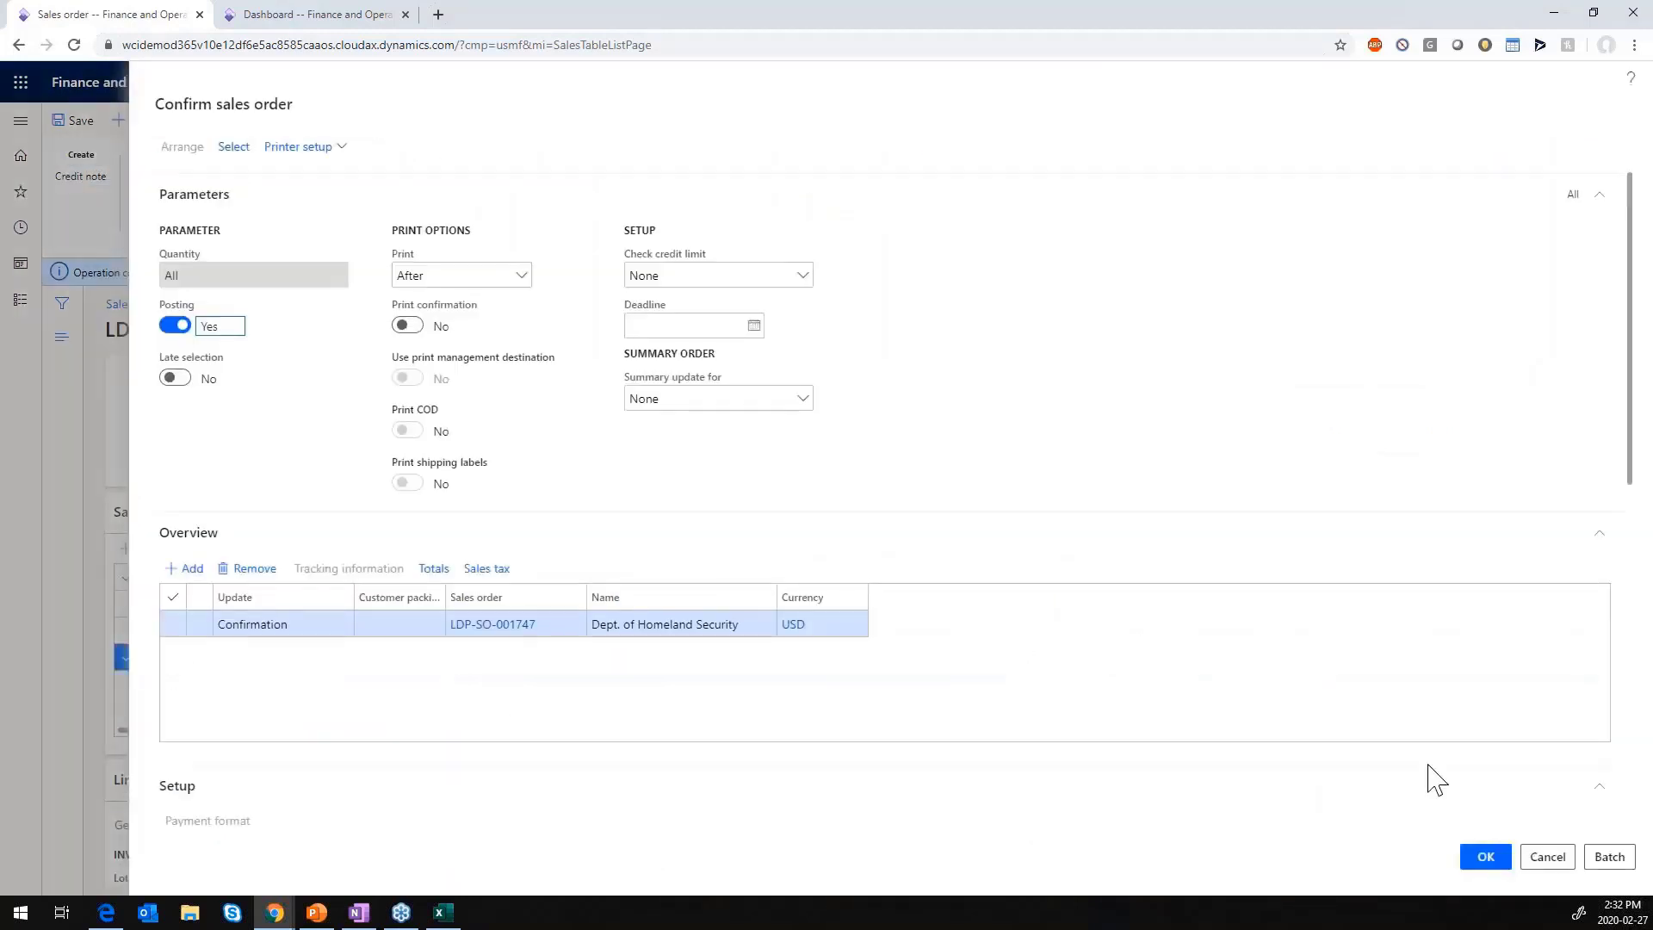
{"action": "left_click", "coordinate": [1485, 857]}
{"action": "left_click", "coordinate": [937, 472]}
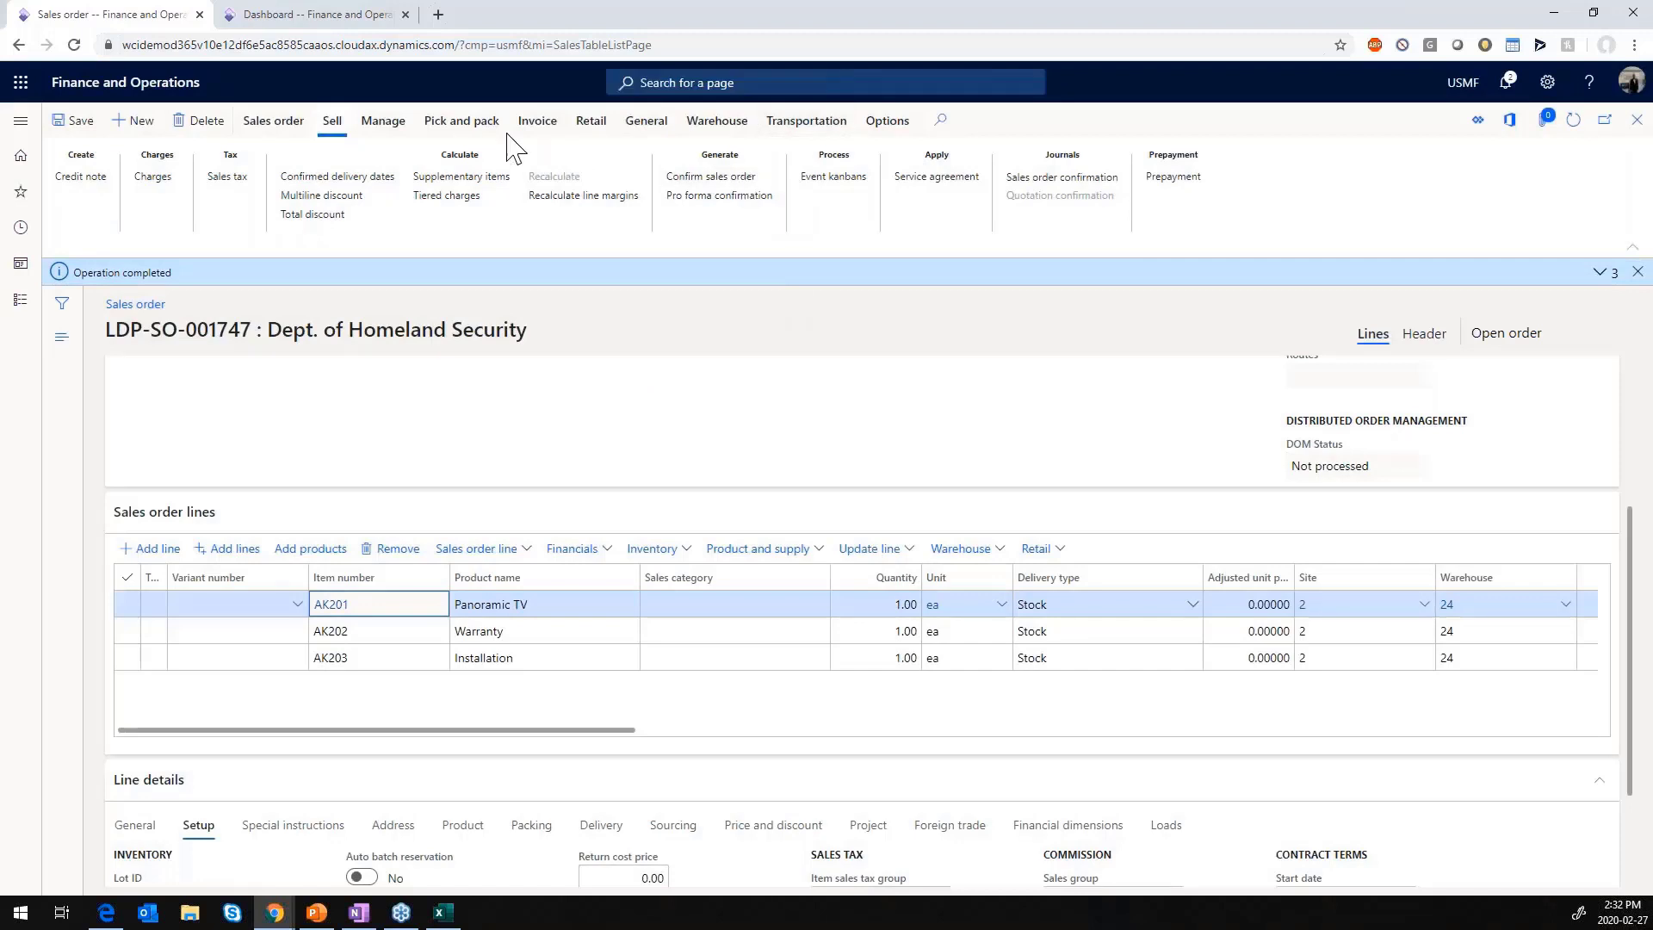
Examine in the revenue price allocation how the Installation price is split between its essential and nonessential lines
{"action": "left_click", "coordinate": [384, 121]}
{"action": "left_click", "coordinate": [847, 177]}
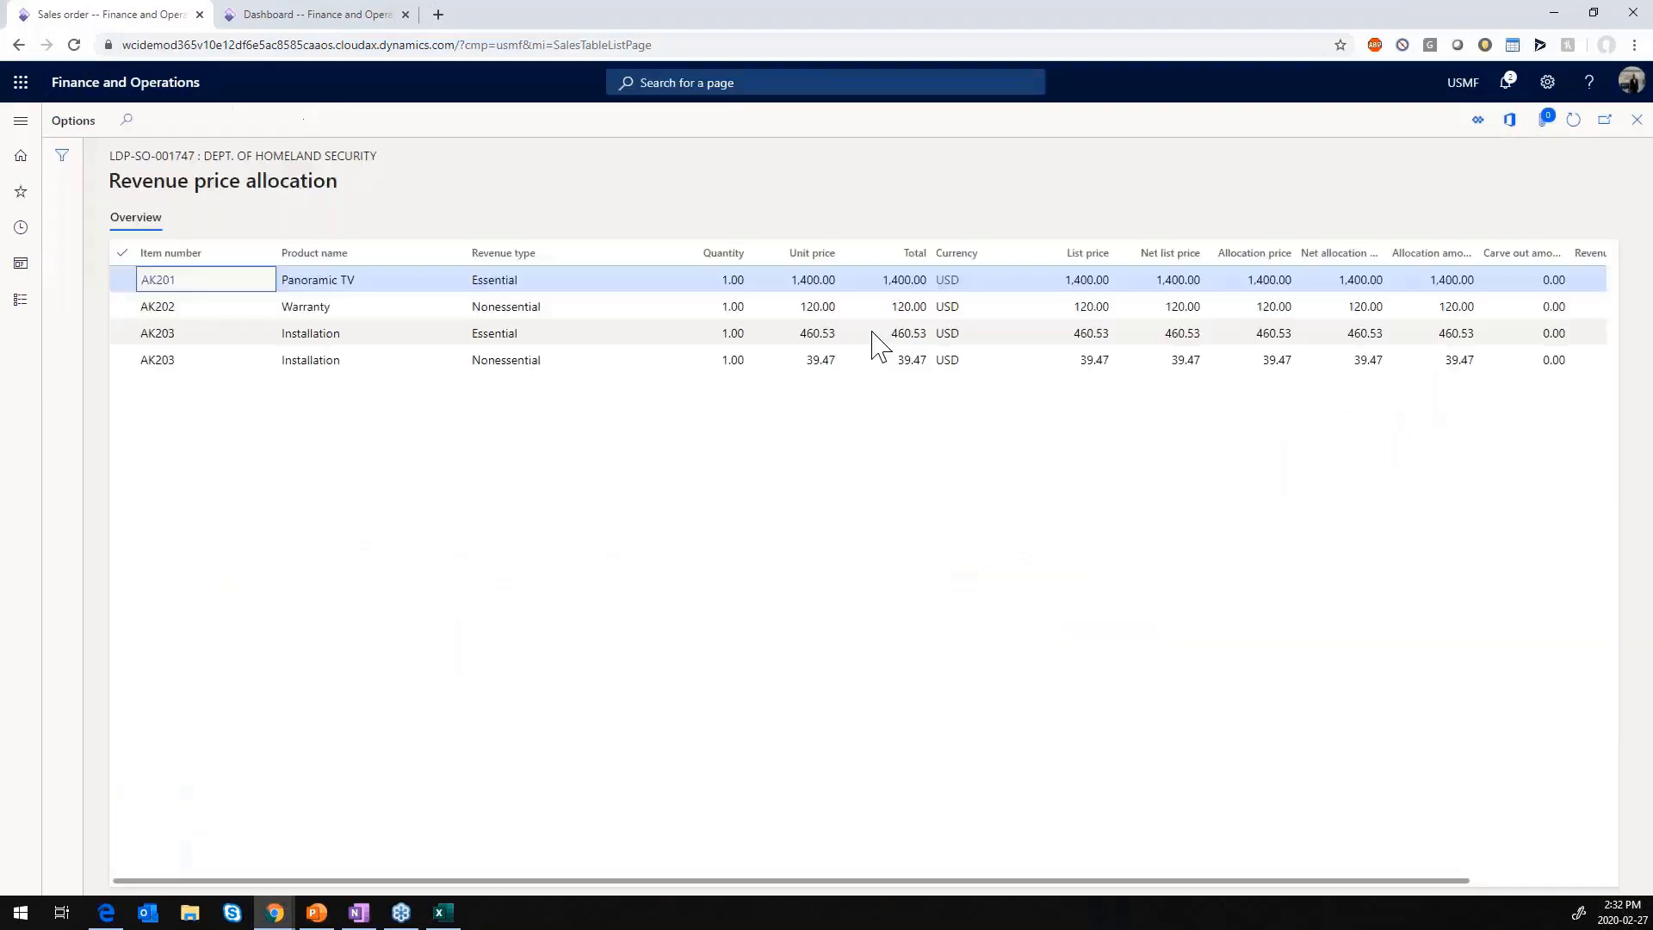
{"action": "left_click", "coordinate": [833, 340]}
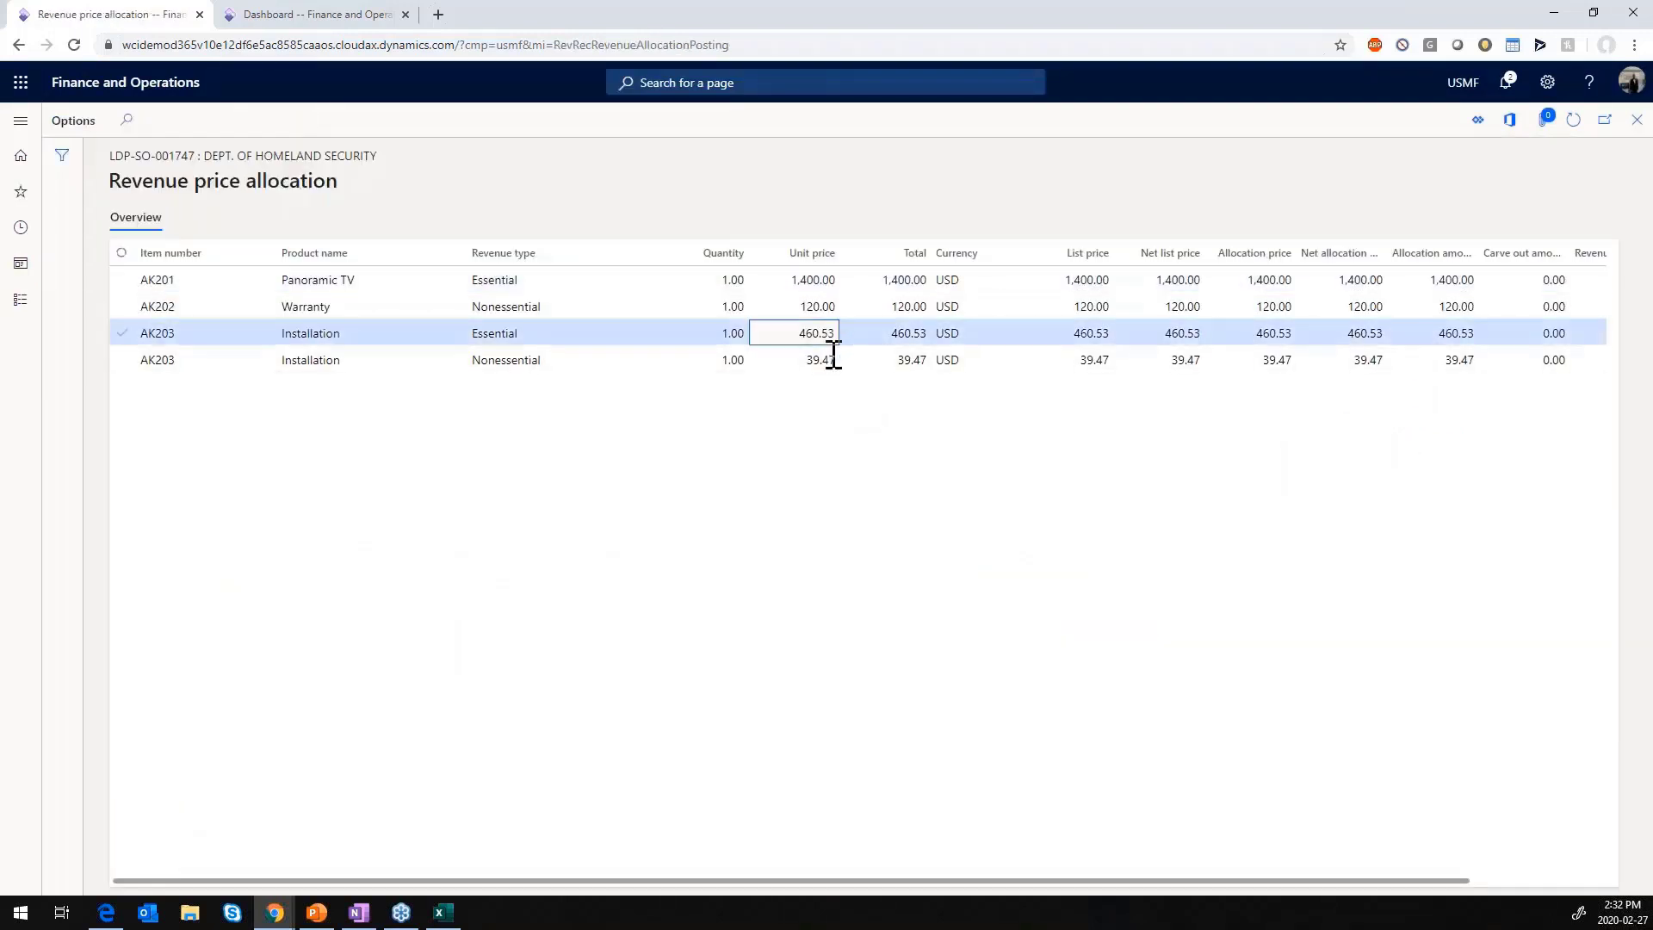
{"action": "left_click", "coordinate": [122, 360]}
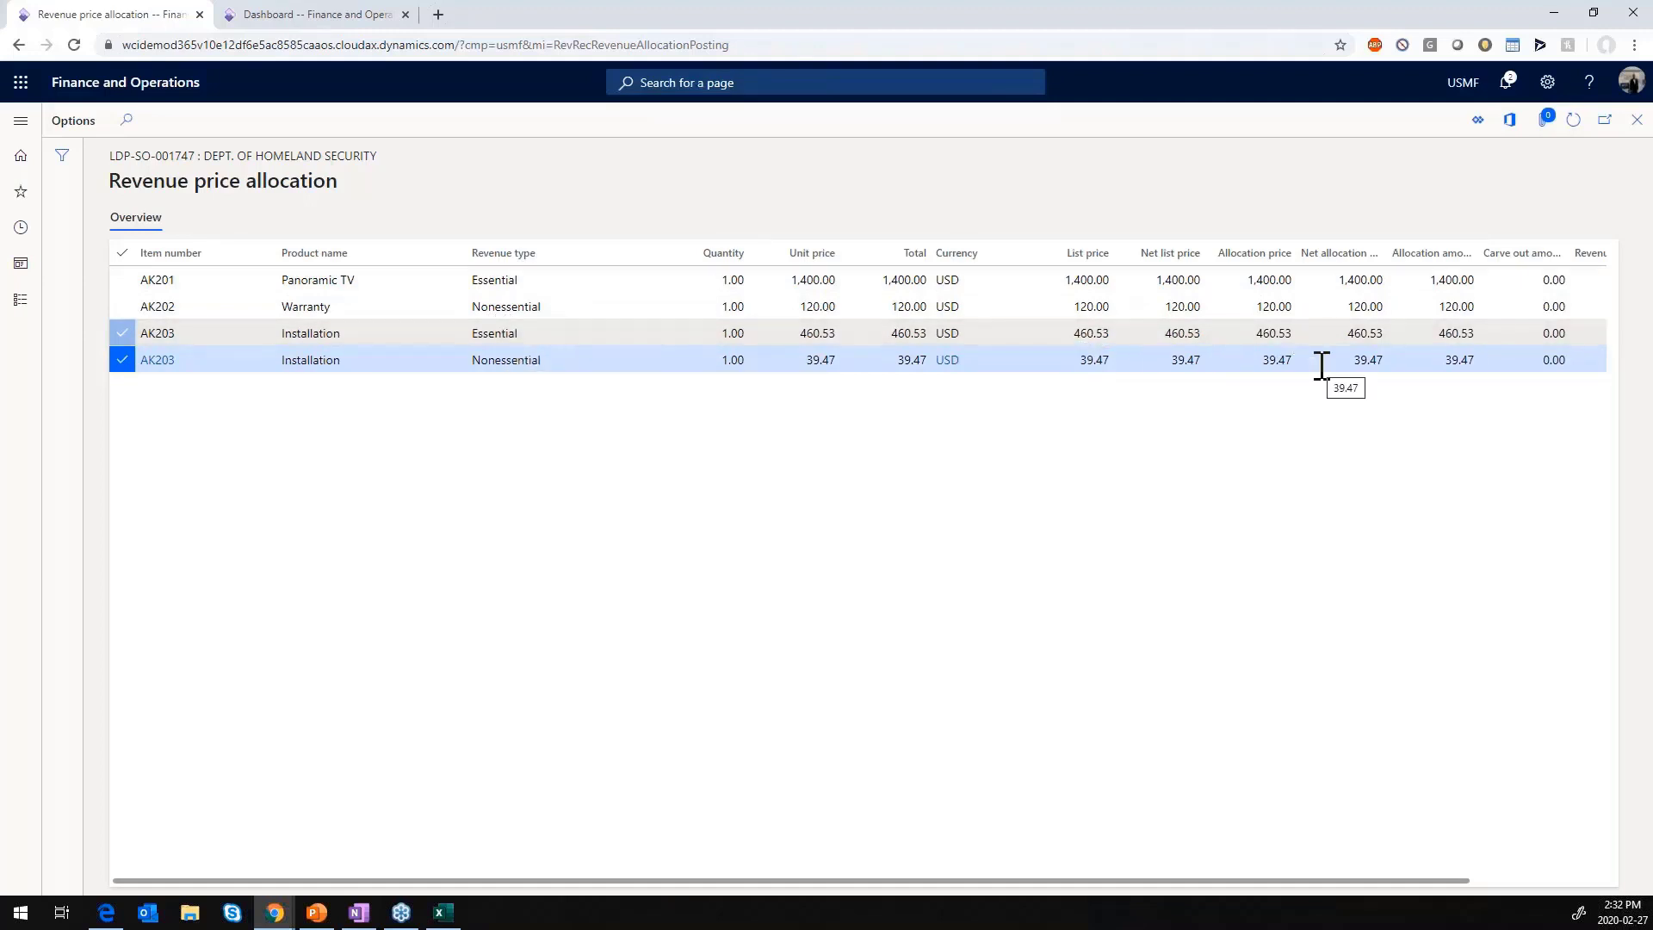
{"action": "scroll", "coordinate": [1322, 366], "scroll_direction": "right", "scroll_amount": 2}
{"action": "scroll", "coordinate": [1324, 362], "scroll_direction": "left", "scroll_amount": 2}
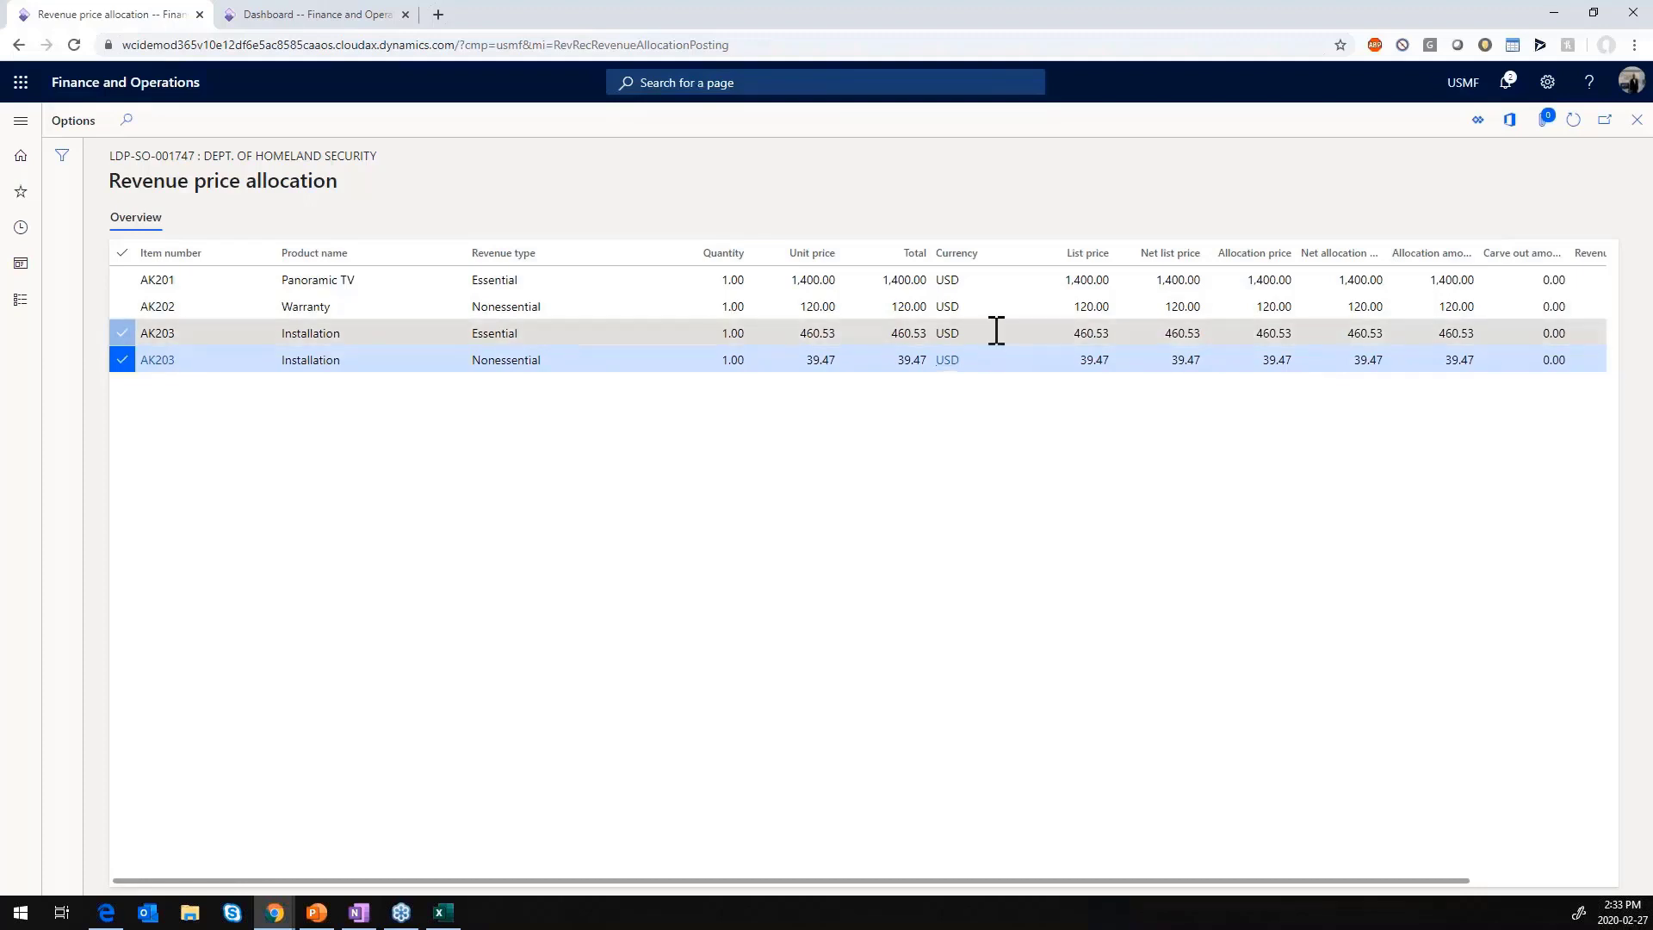
{"action": "left_click", "coordinate": [1178, 341]}
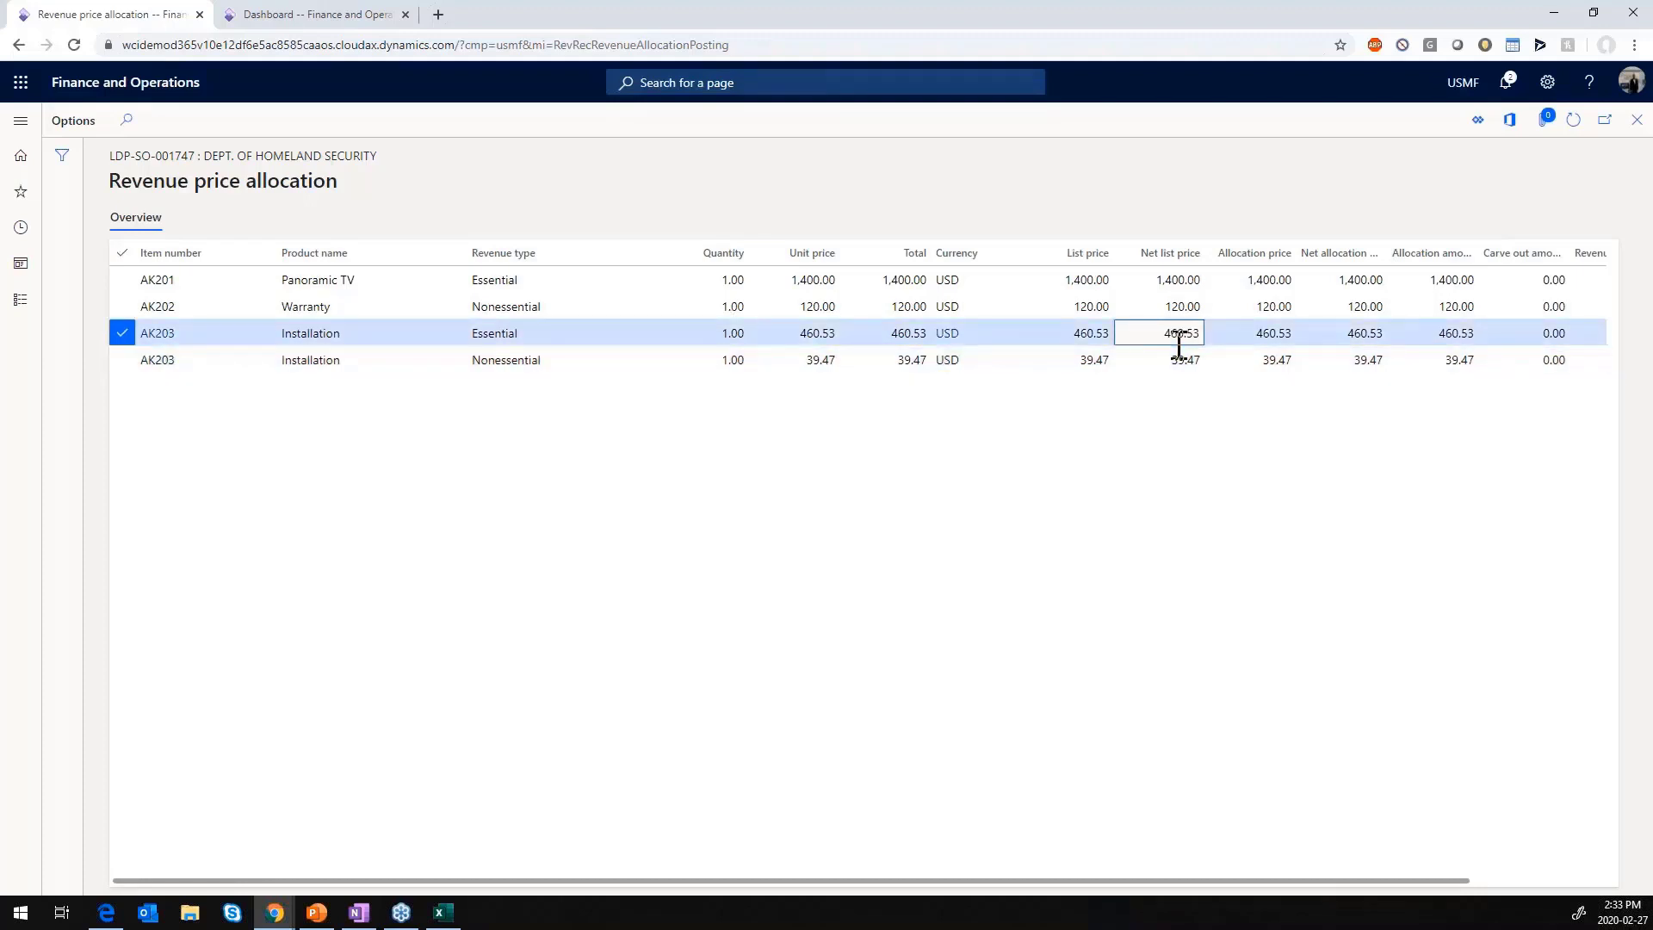